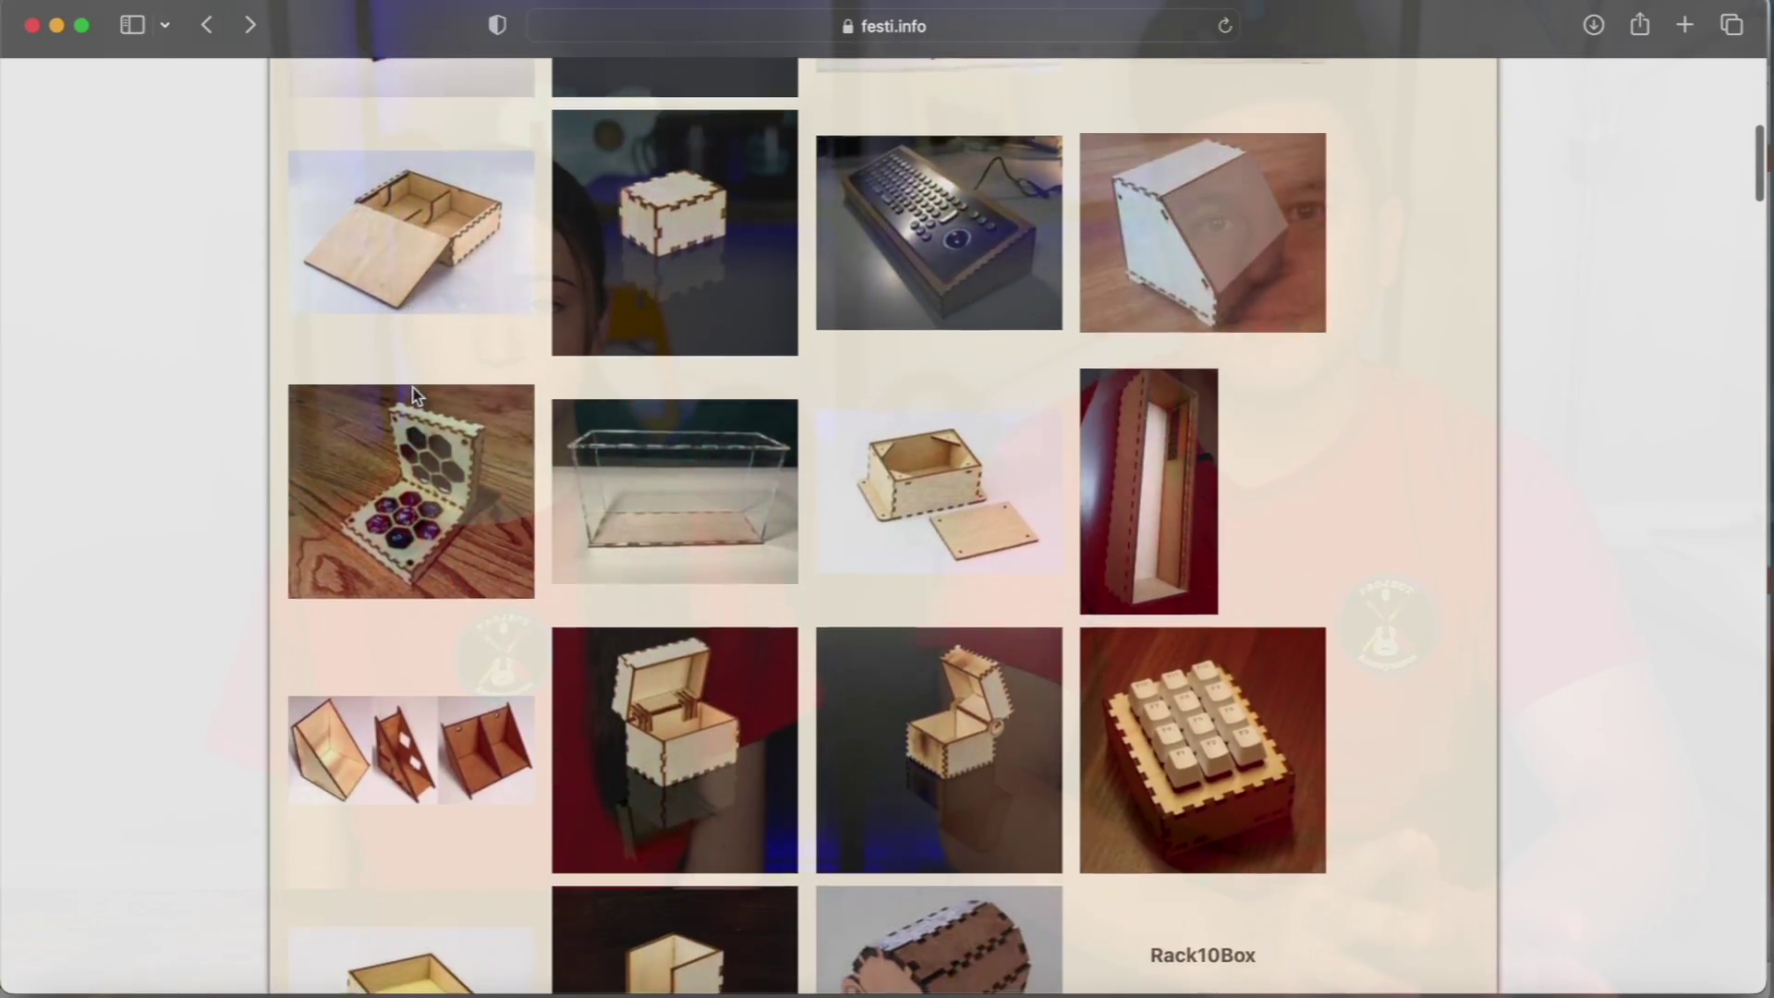
scroll(415, 397, down, 15)
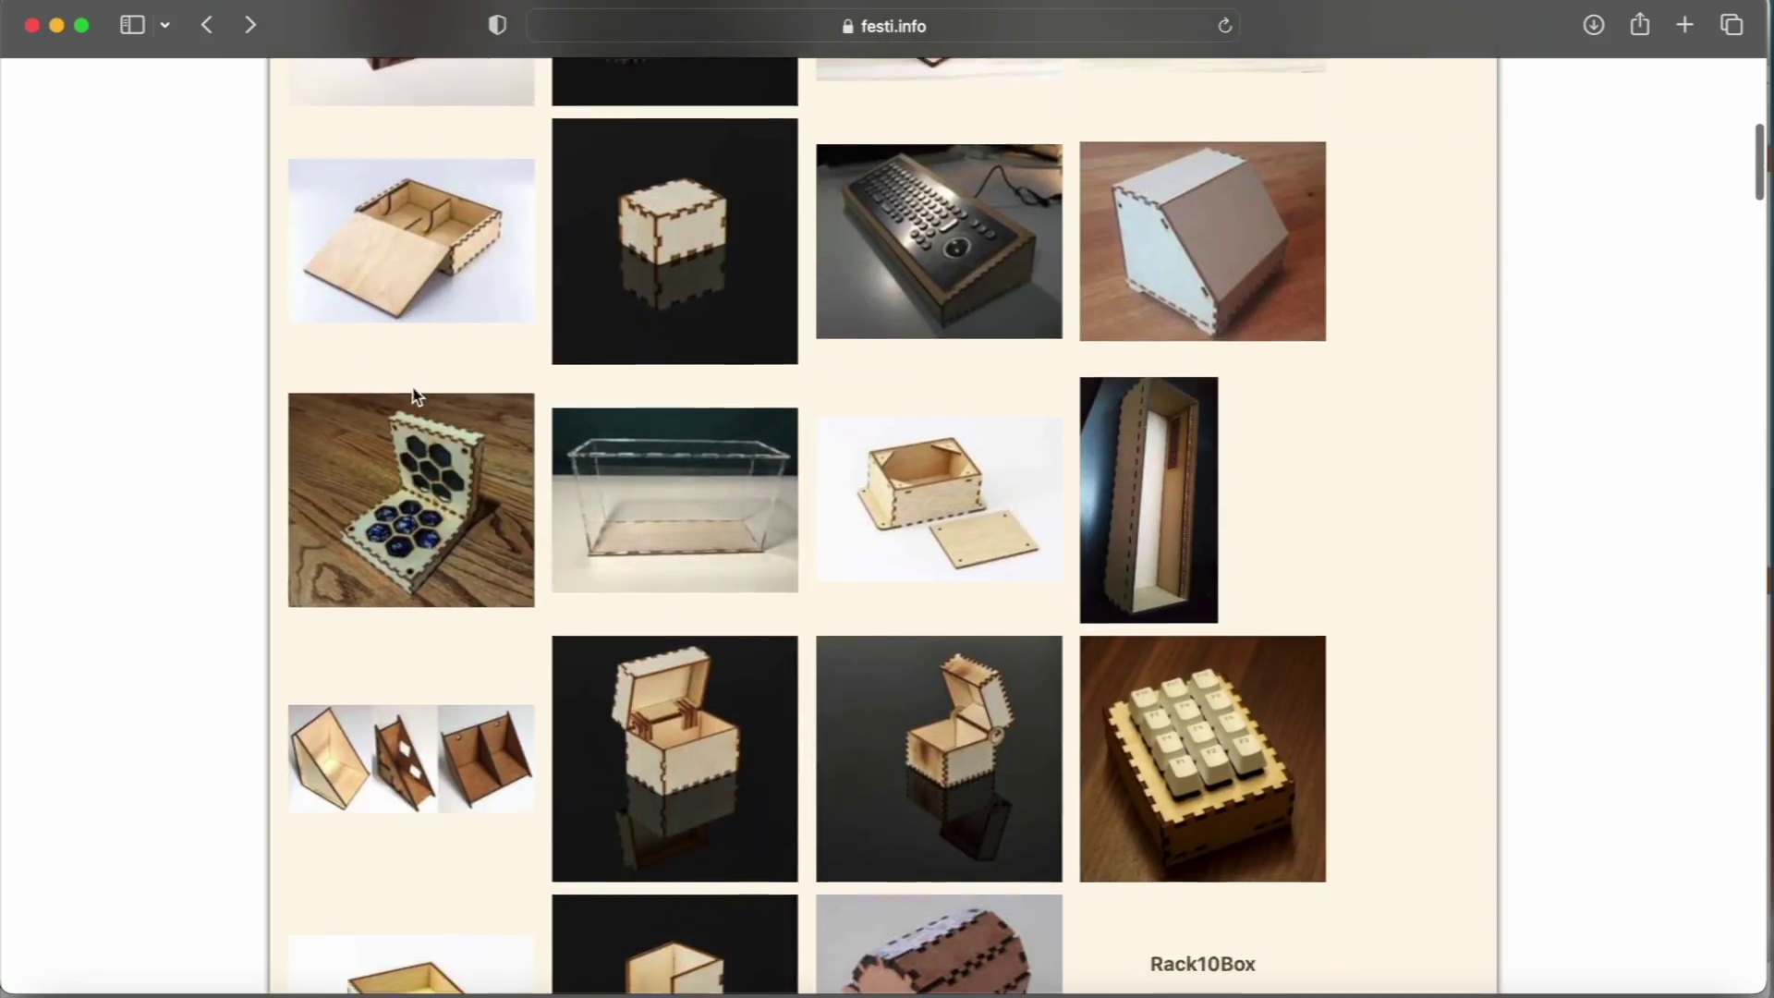
Scroll through the Boxes.py generator gallery on festi.info.
scroll(415, 397, down, 15)
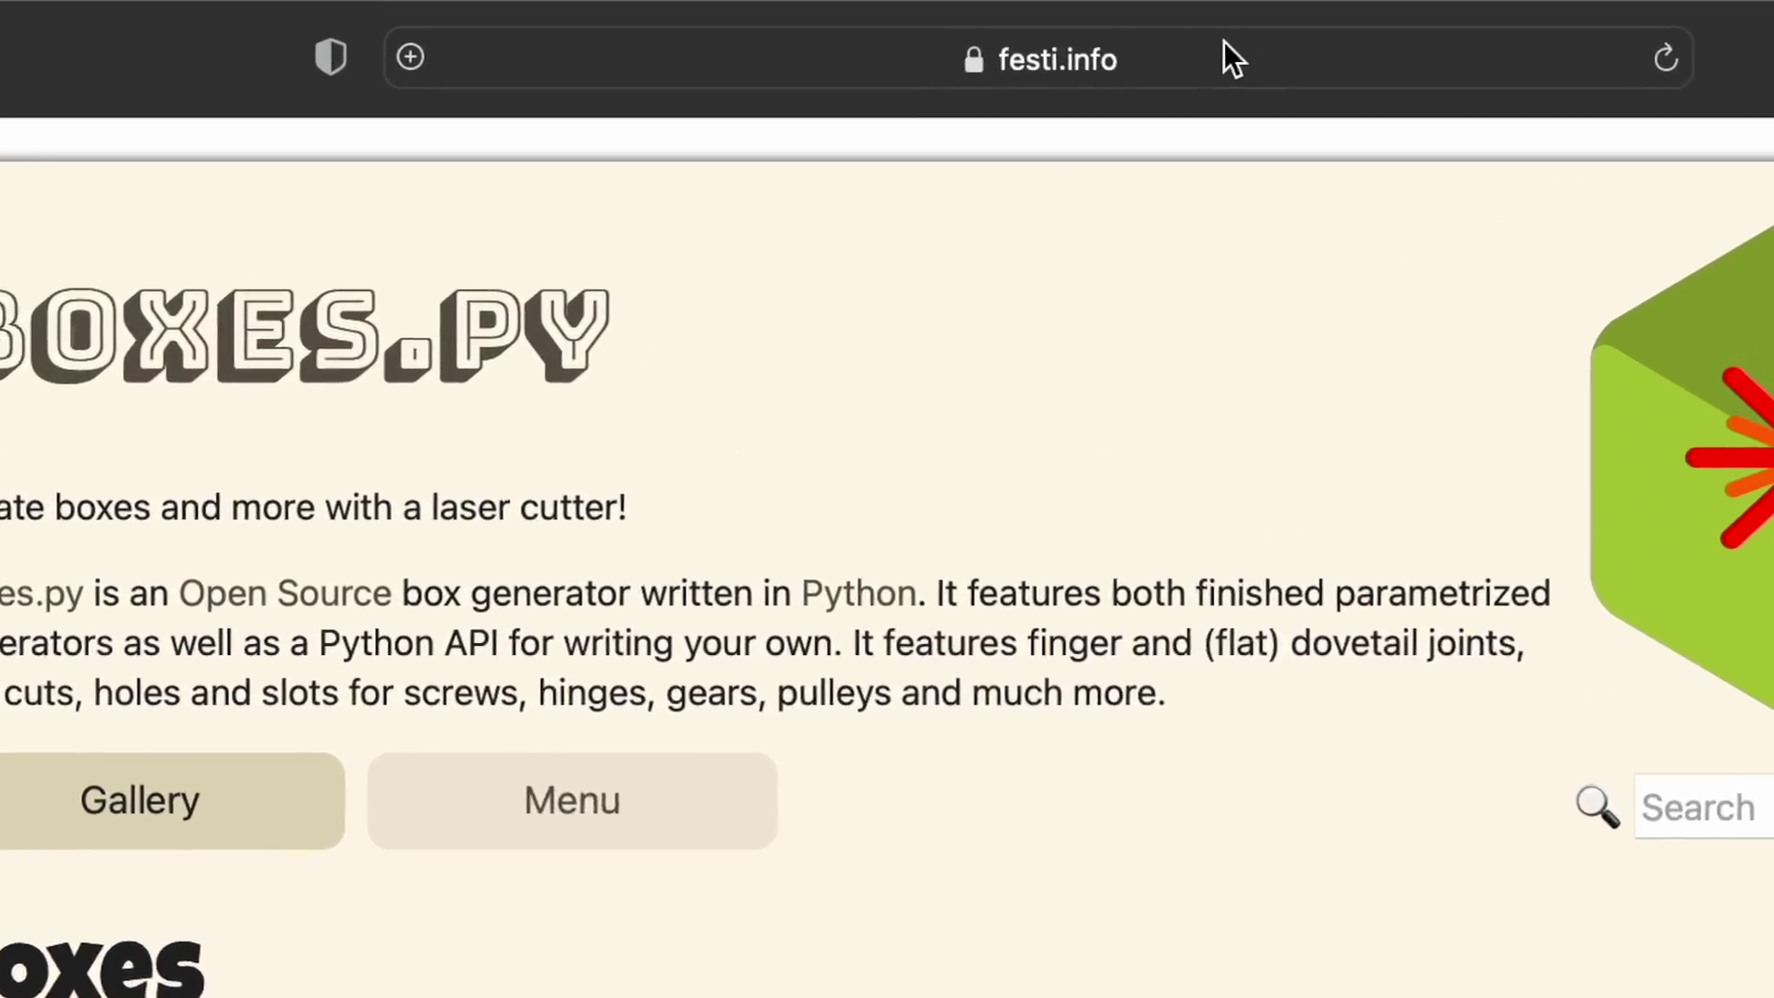
Scroll down the gallery and open the HalfBox generator's settings page.
click(1319, 41)
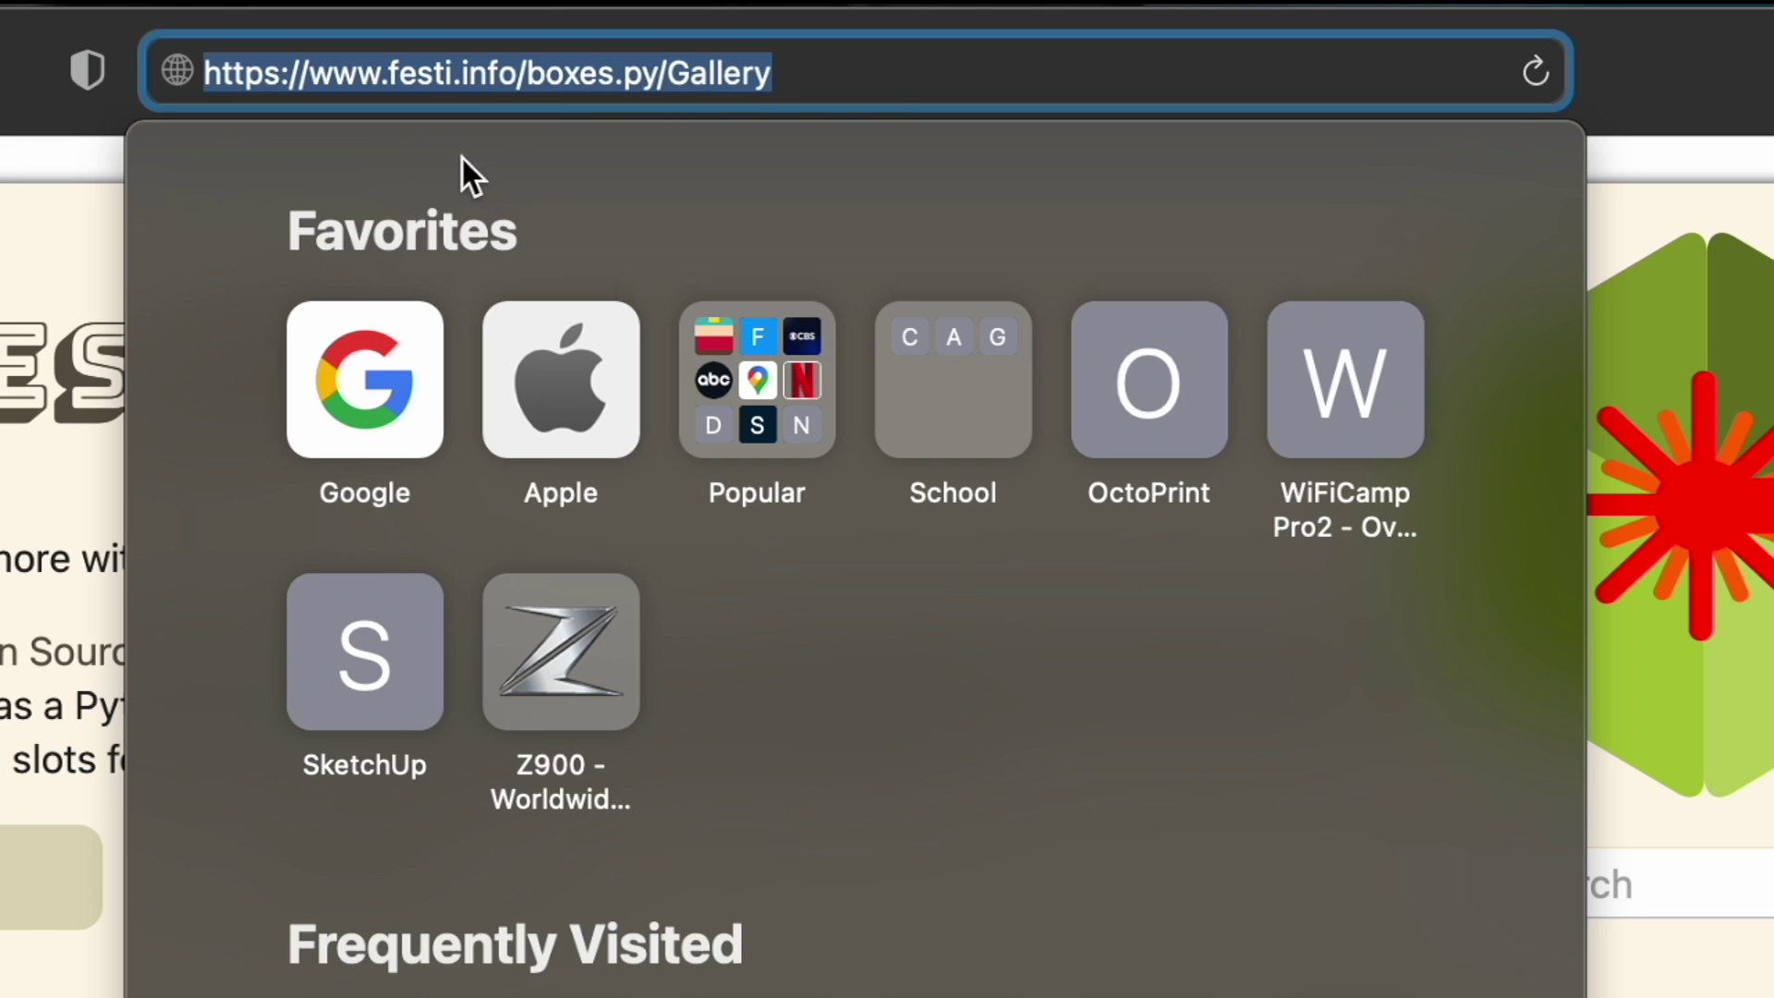
click(1675, 151)
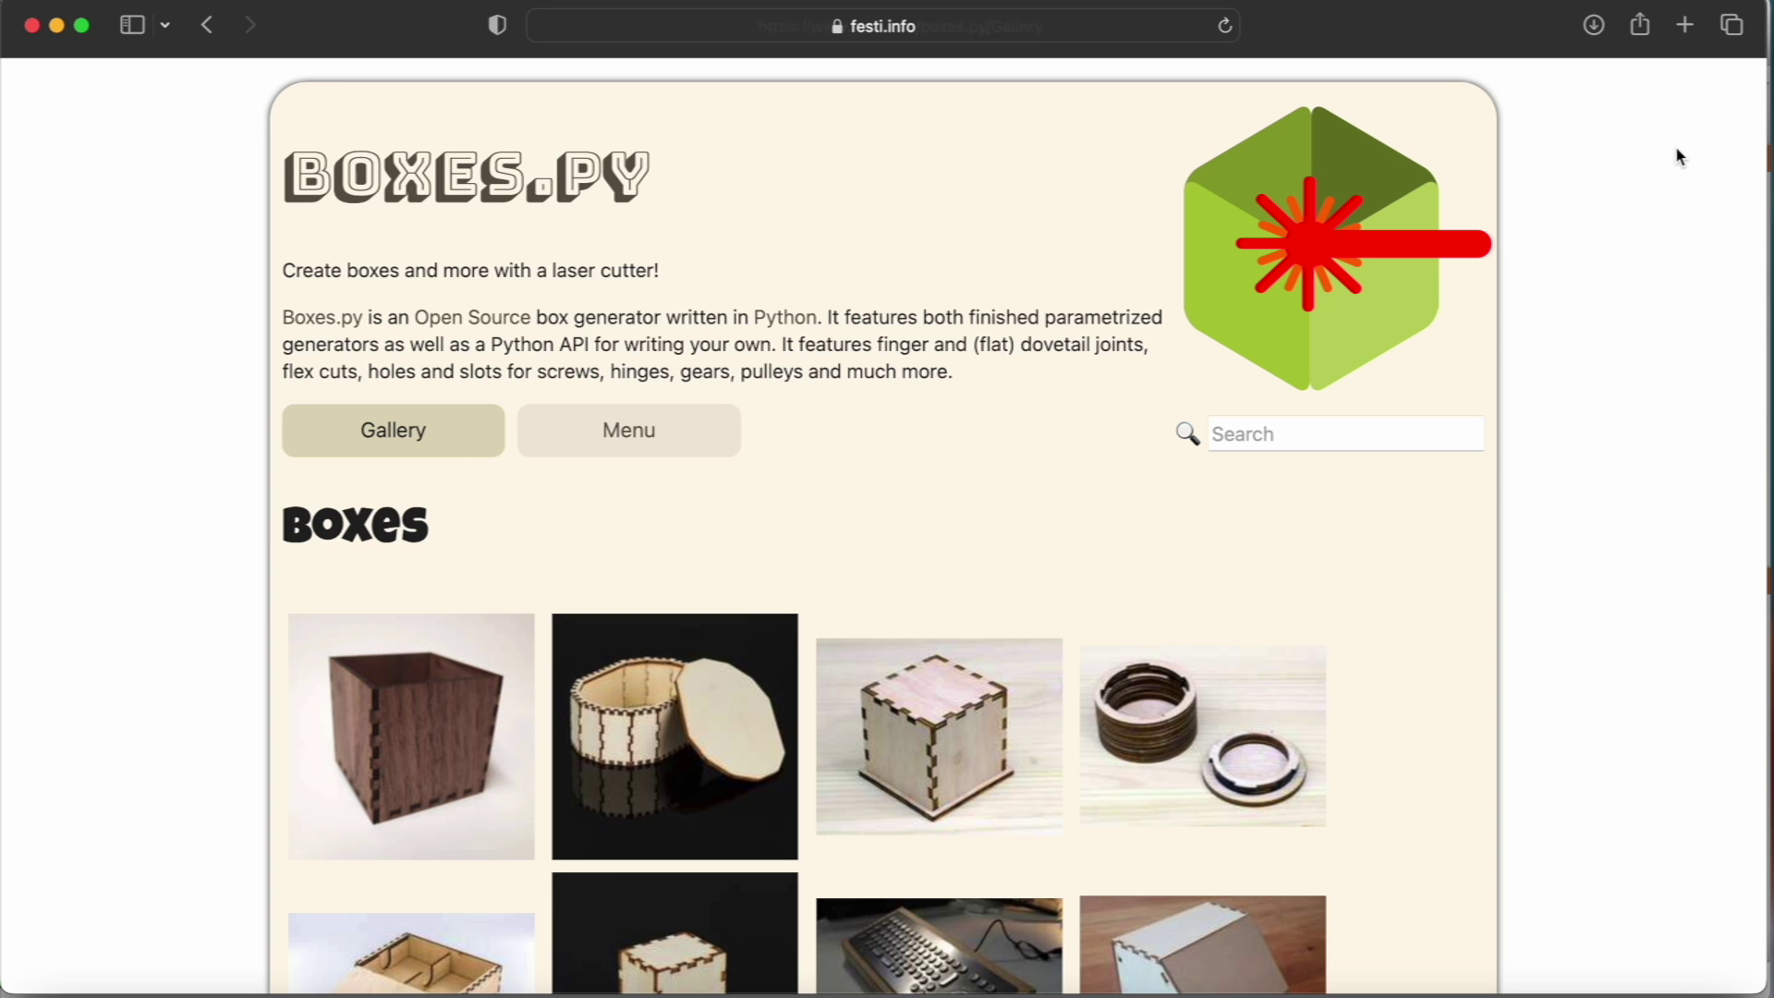
scroll(1049, 487, down, 5)
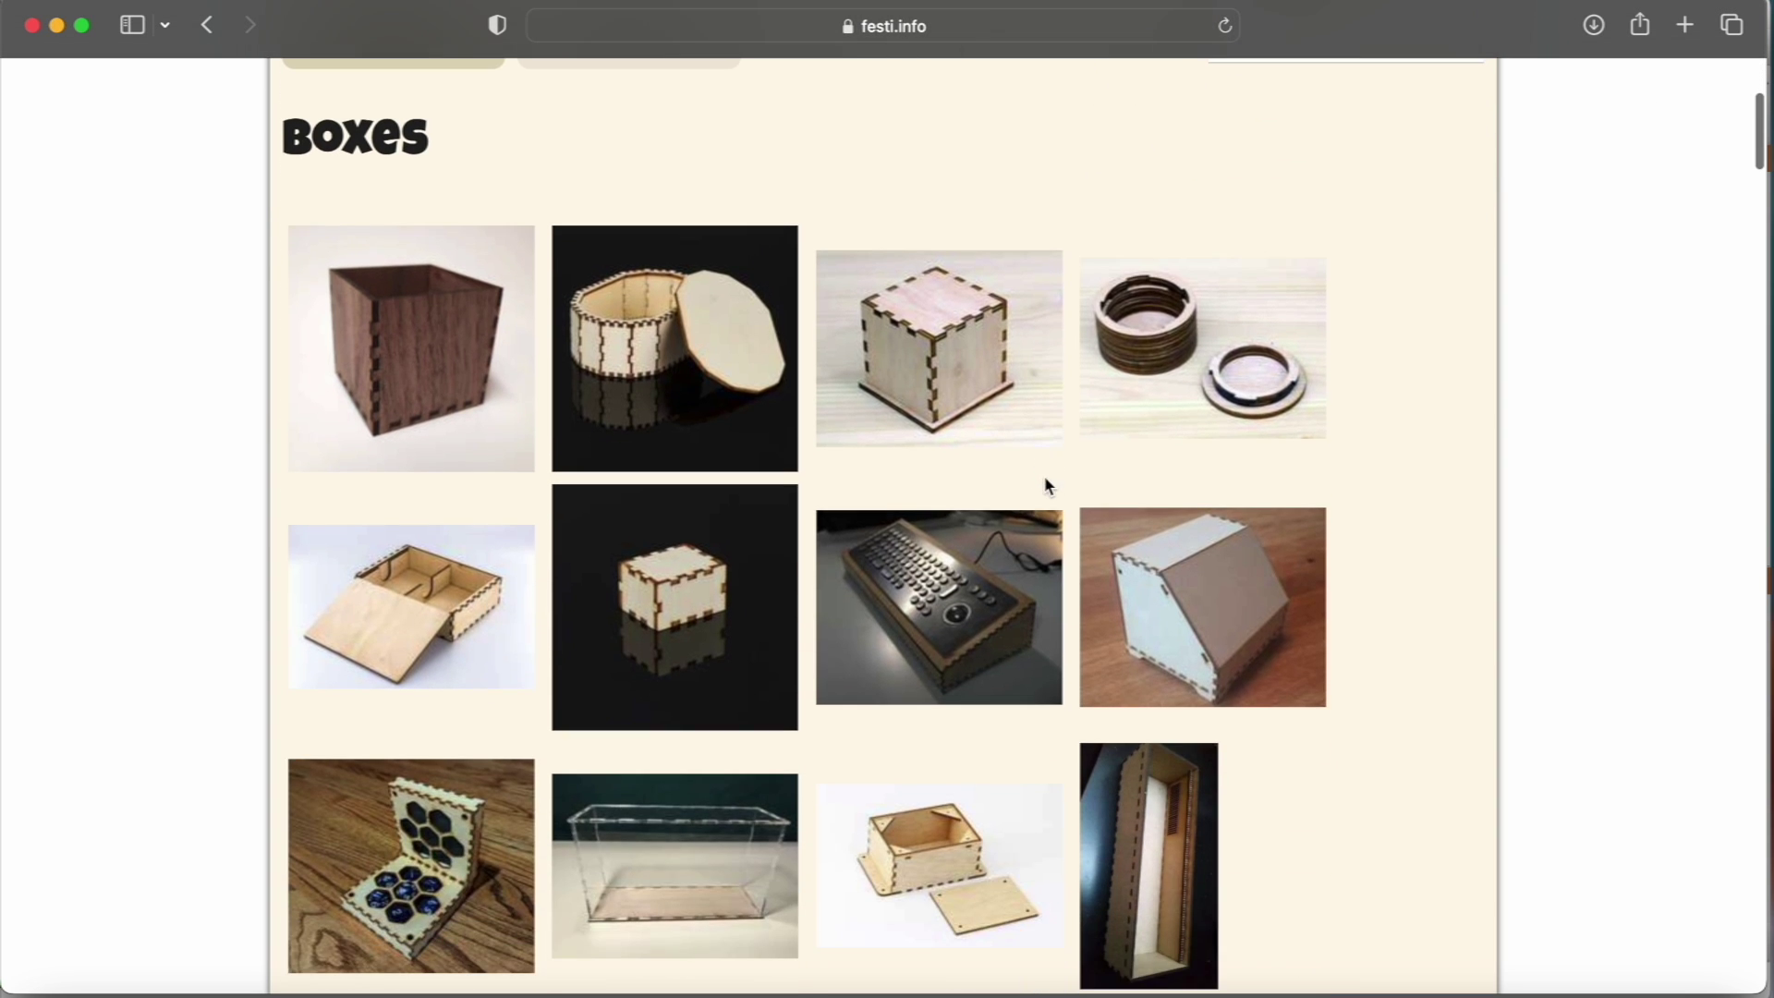
scroll(1047, 481, down, 8)
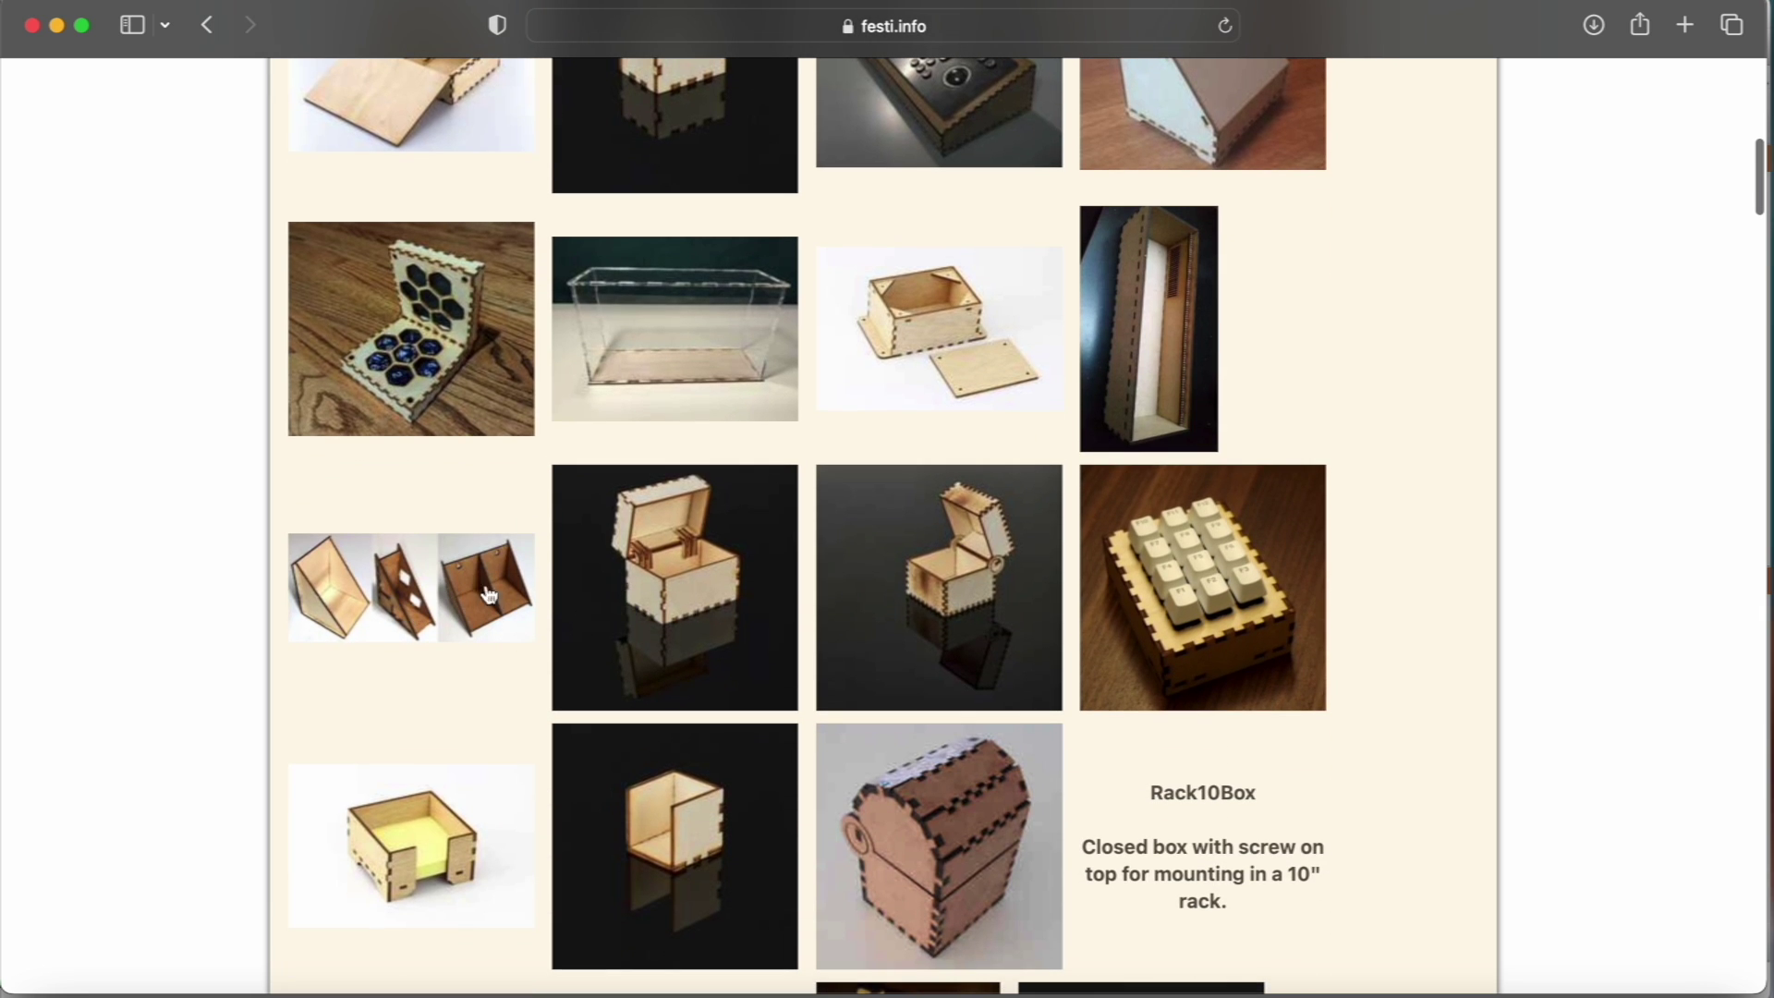
mouse_move(479, 577)
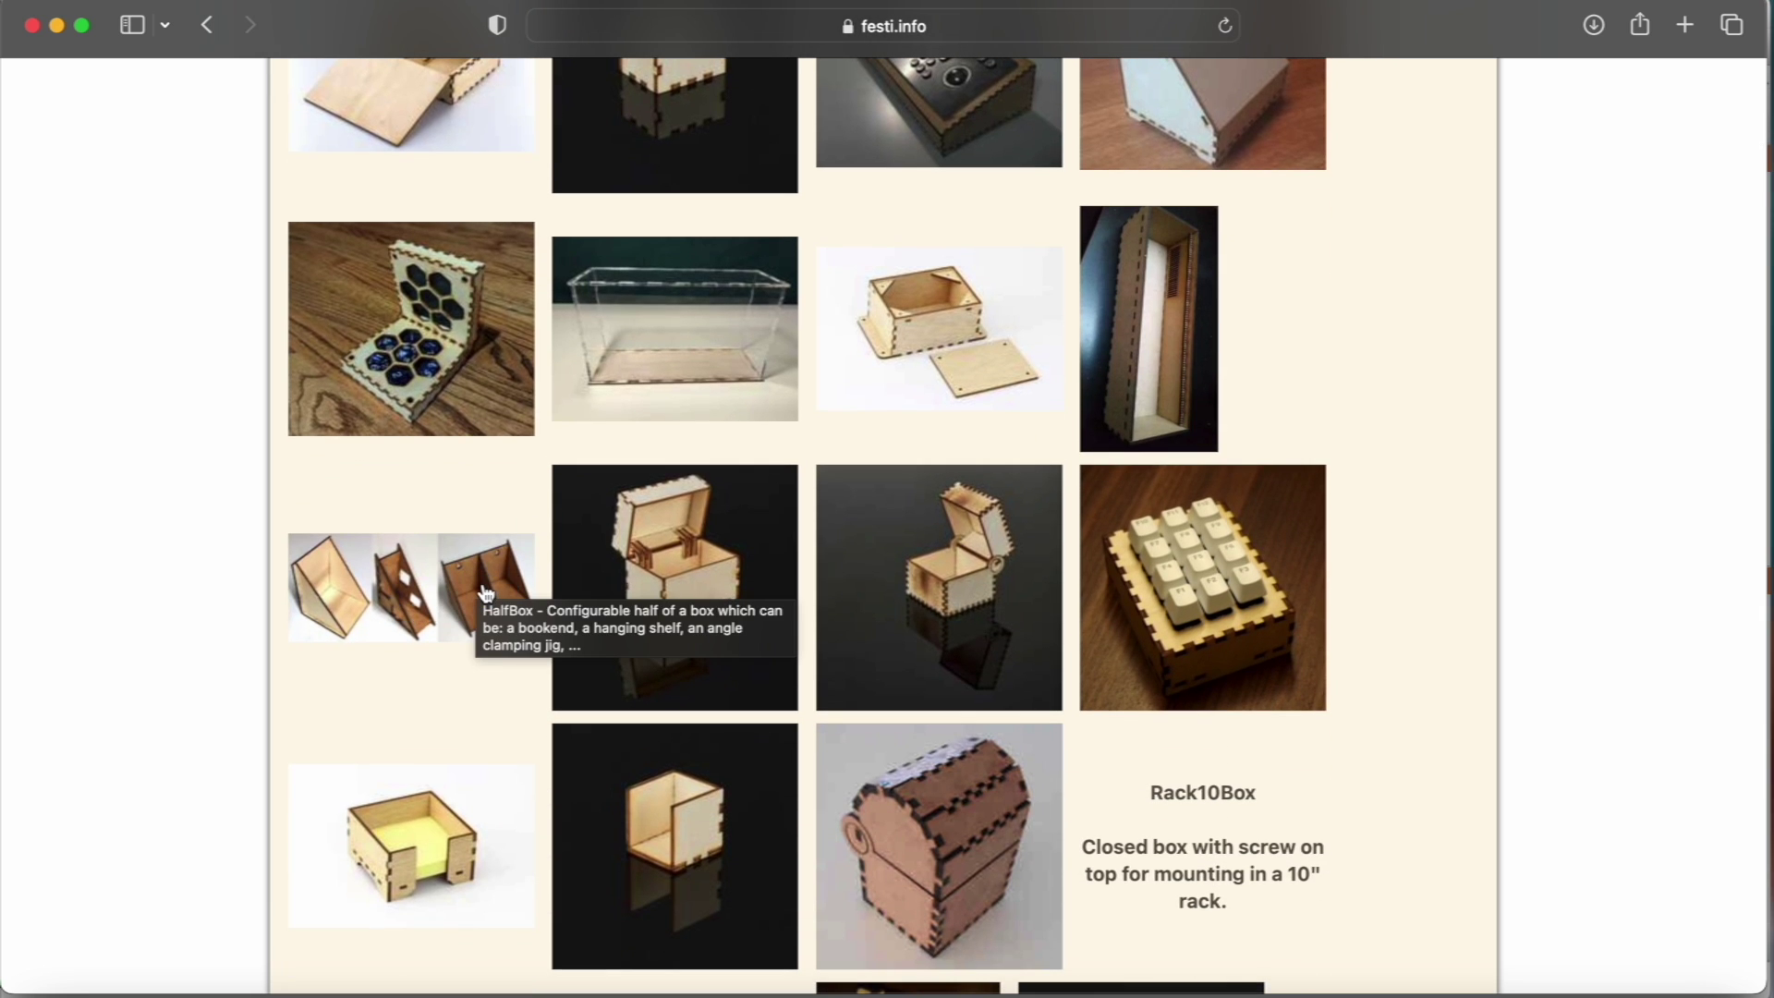
click(484, 584)
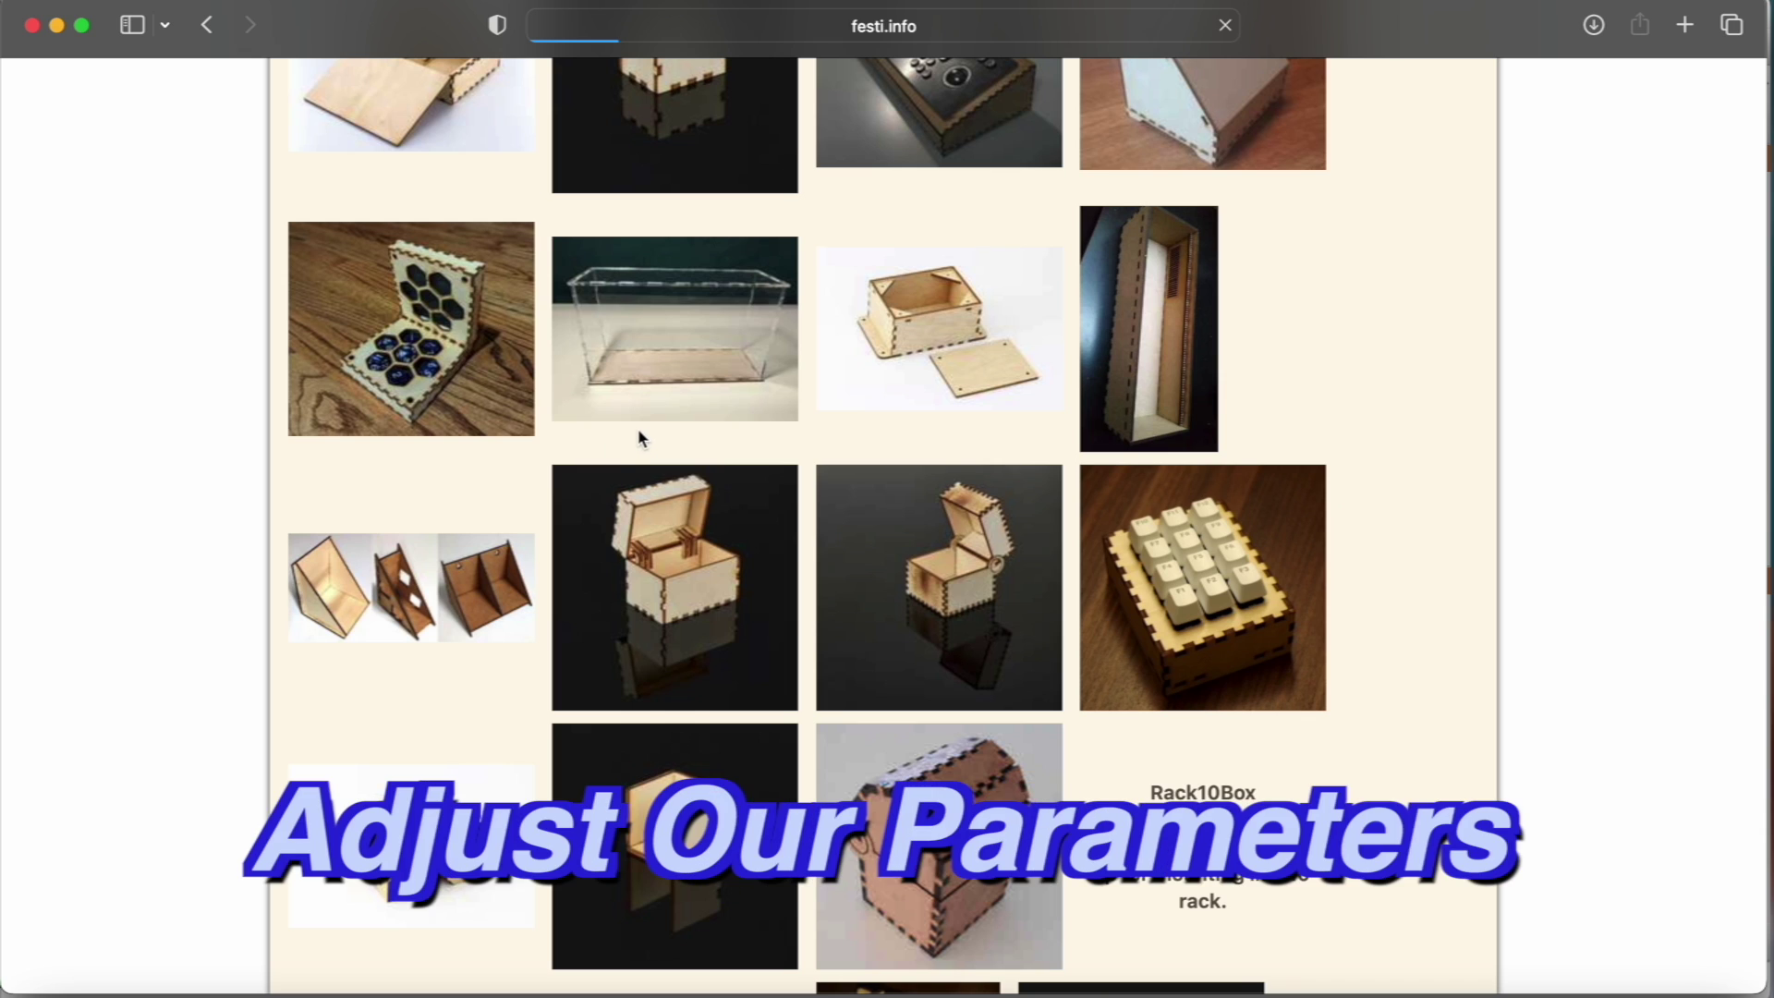
mouse_move(473, 617)
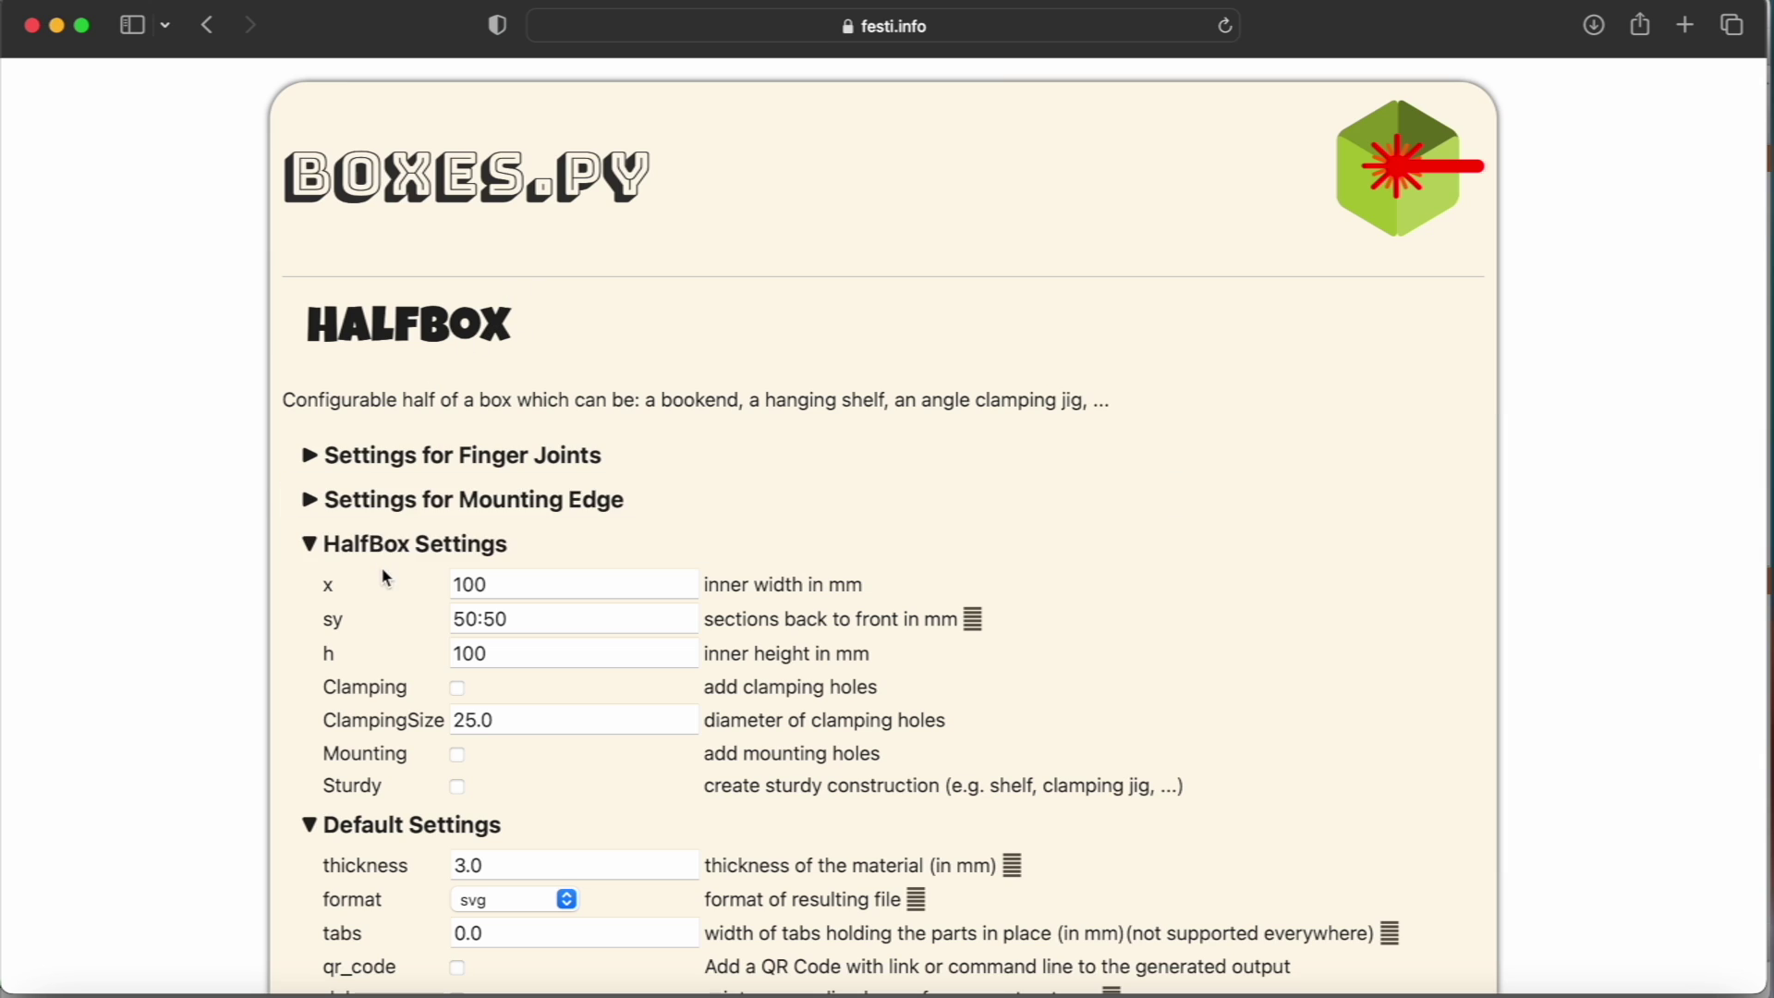
Change the sections back to front (sy) from 50:50 to 120:70.
scroll(383, 573, down, 3)
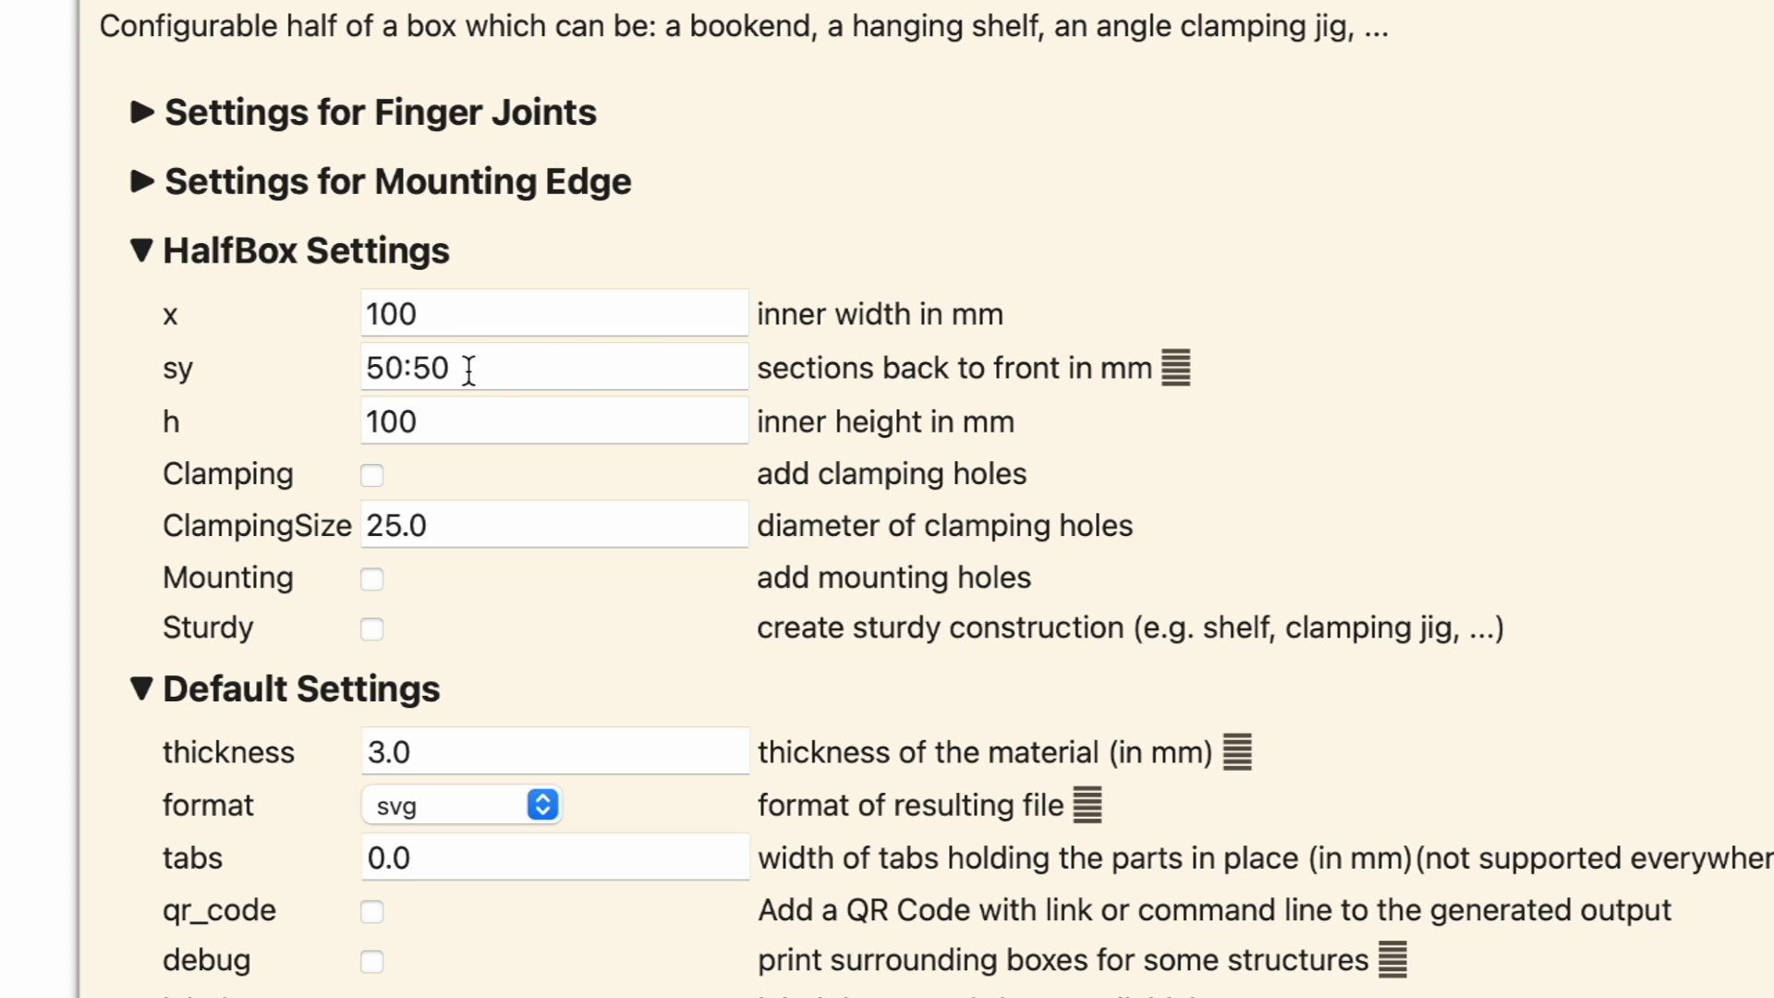
click(461, 370)
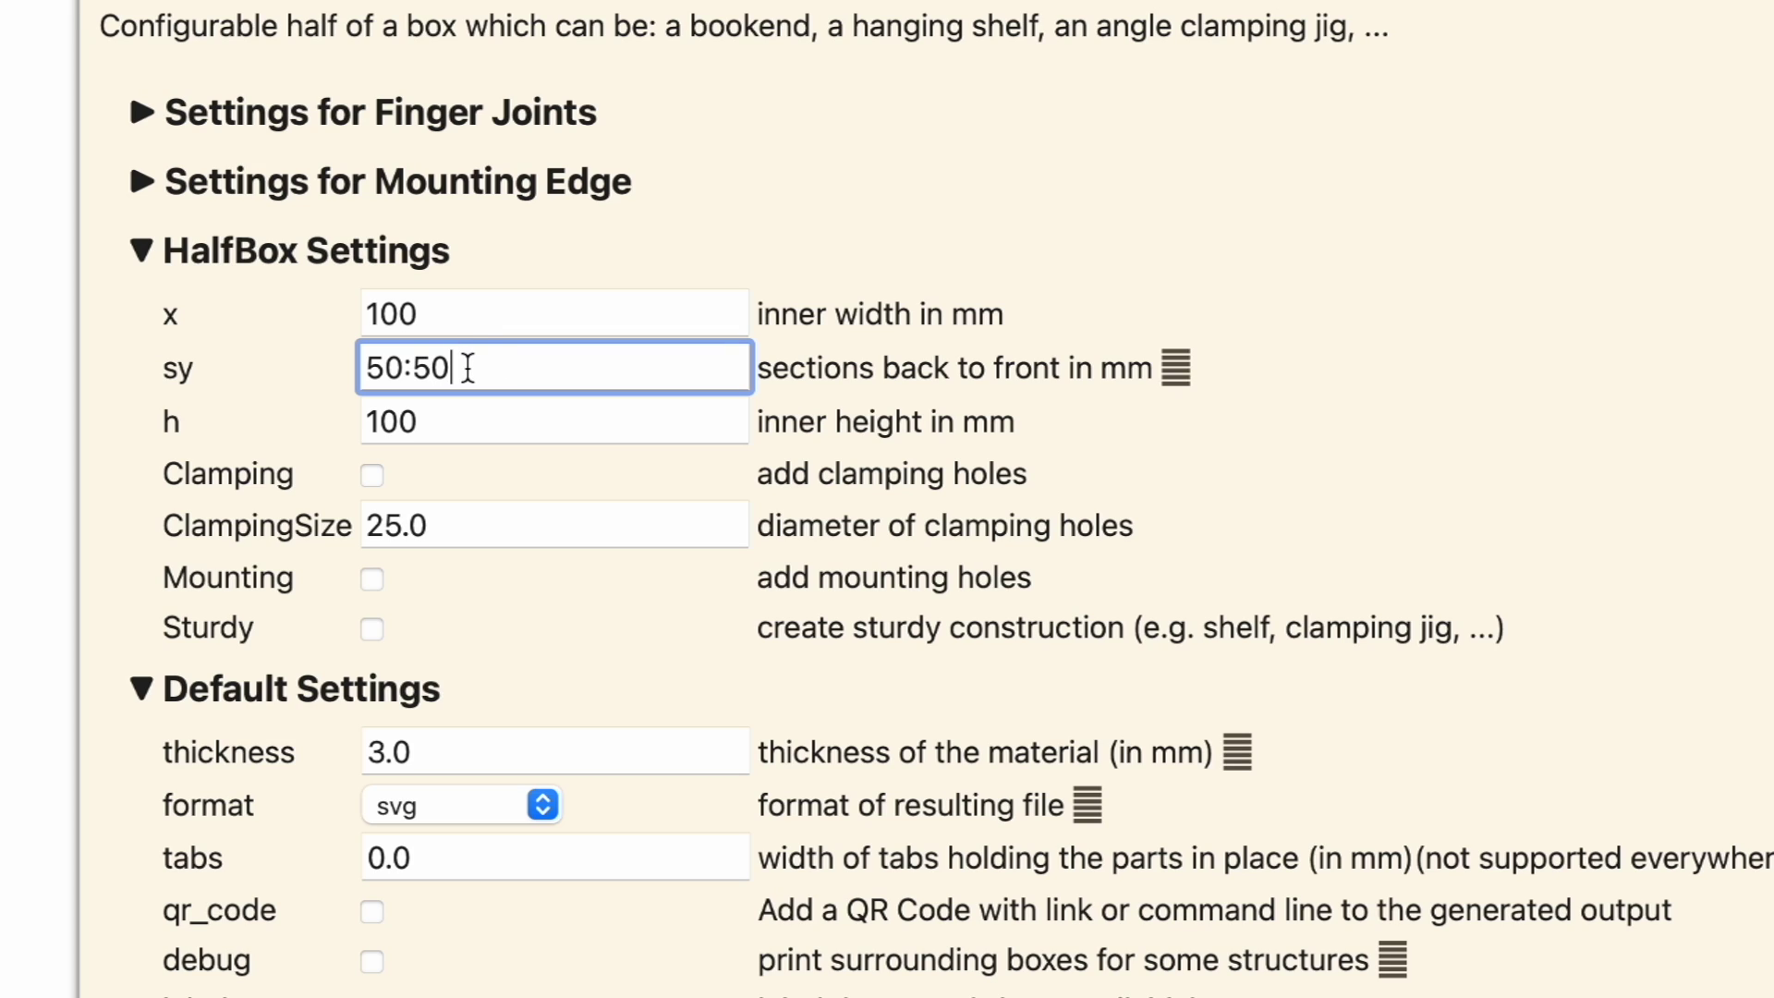
drag(406, 368, 344, 369)
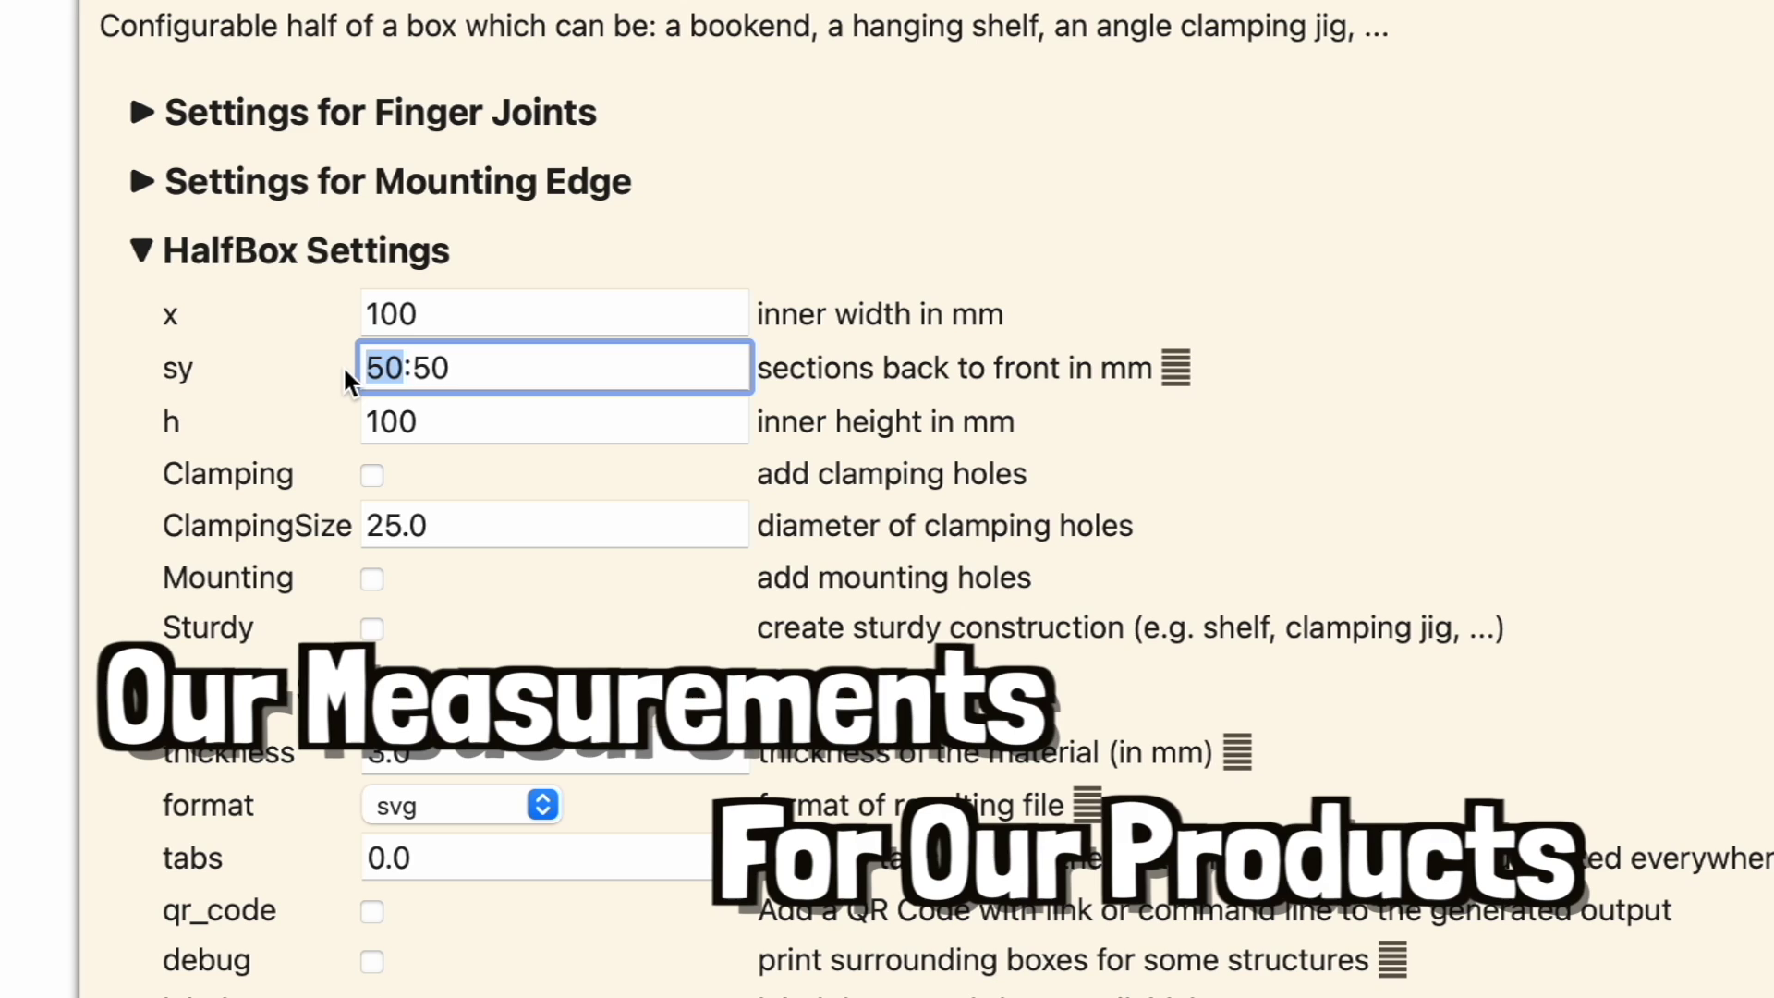
text(120)
key(Tab)
click(446, 374)
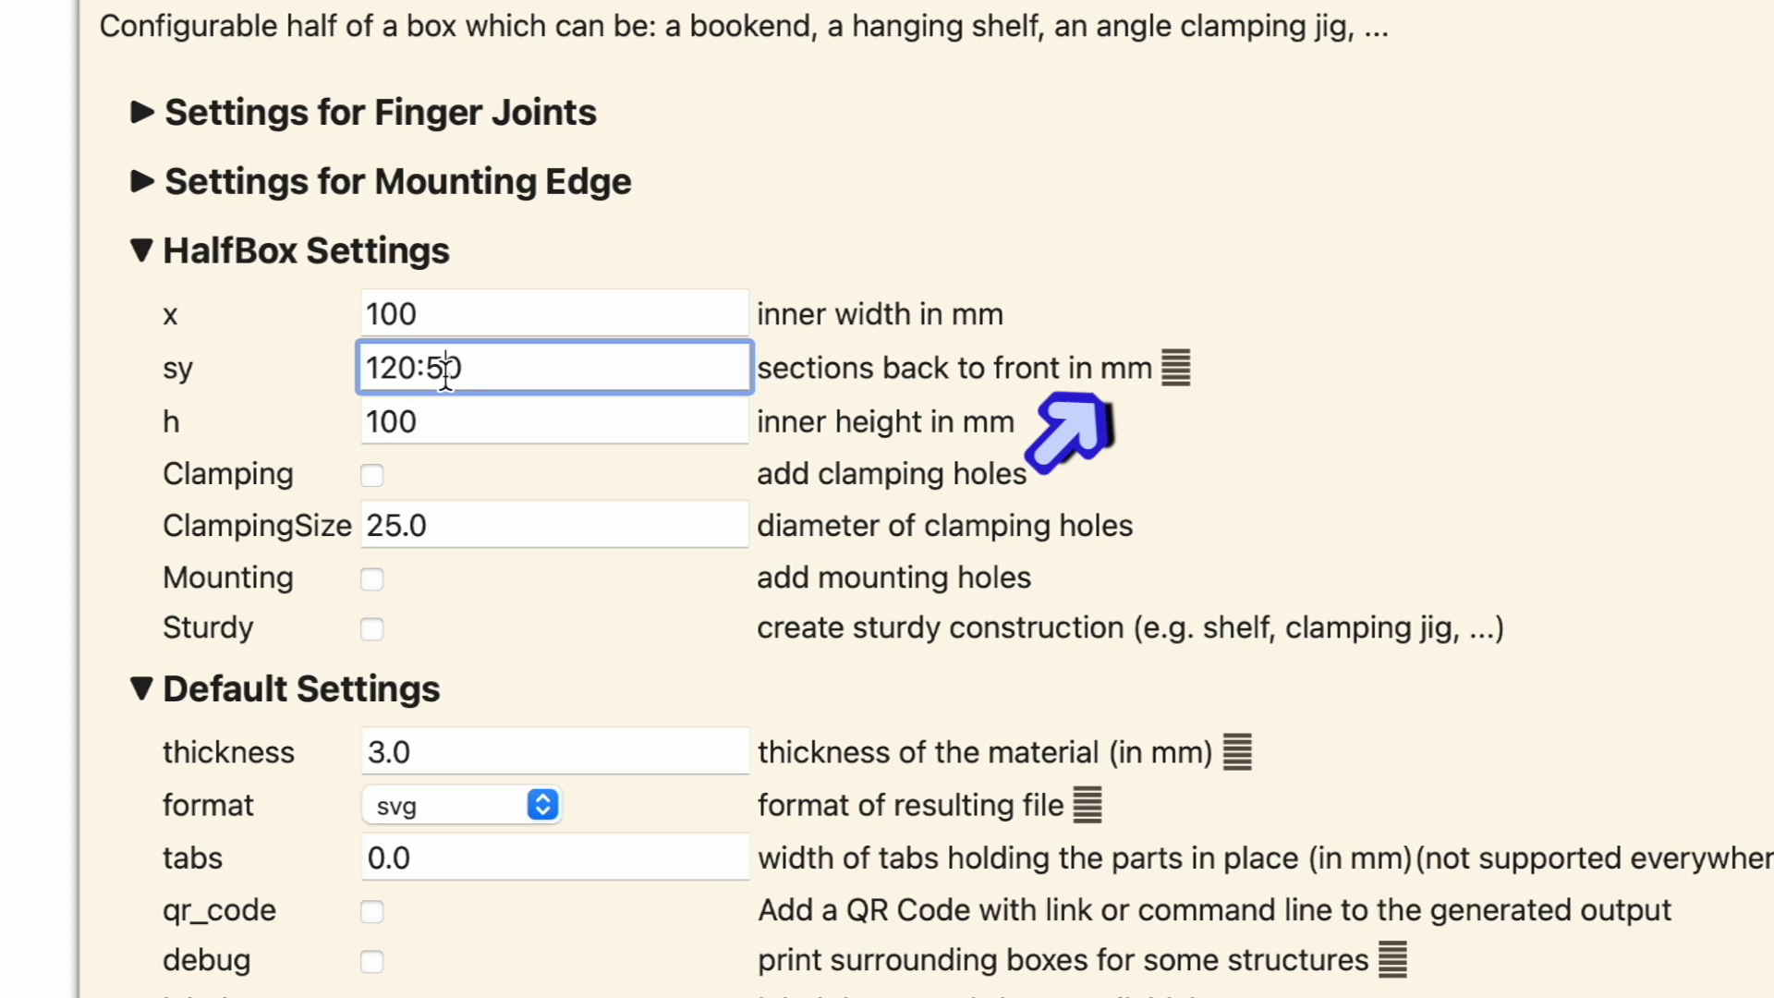
key(BackSpace)
text(7)
key(shift+Tab)
Set inner height h to 120 and inner width x to 90.
key(Tab)
key(Tab)
text(120)
double_click(367, 315)
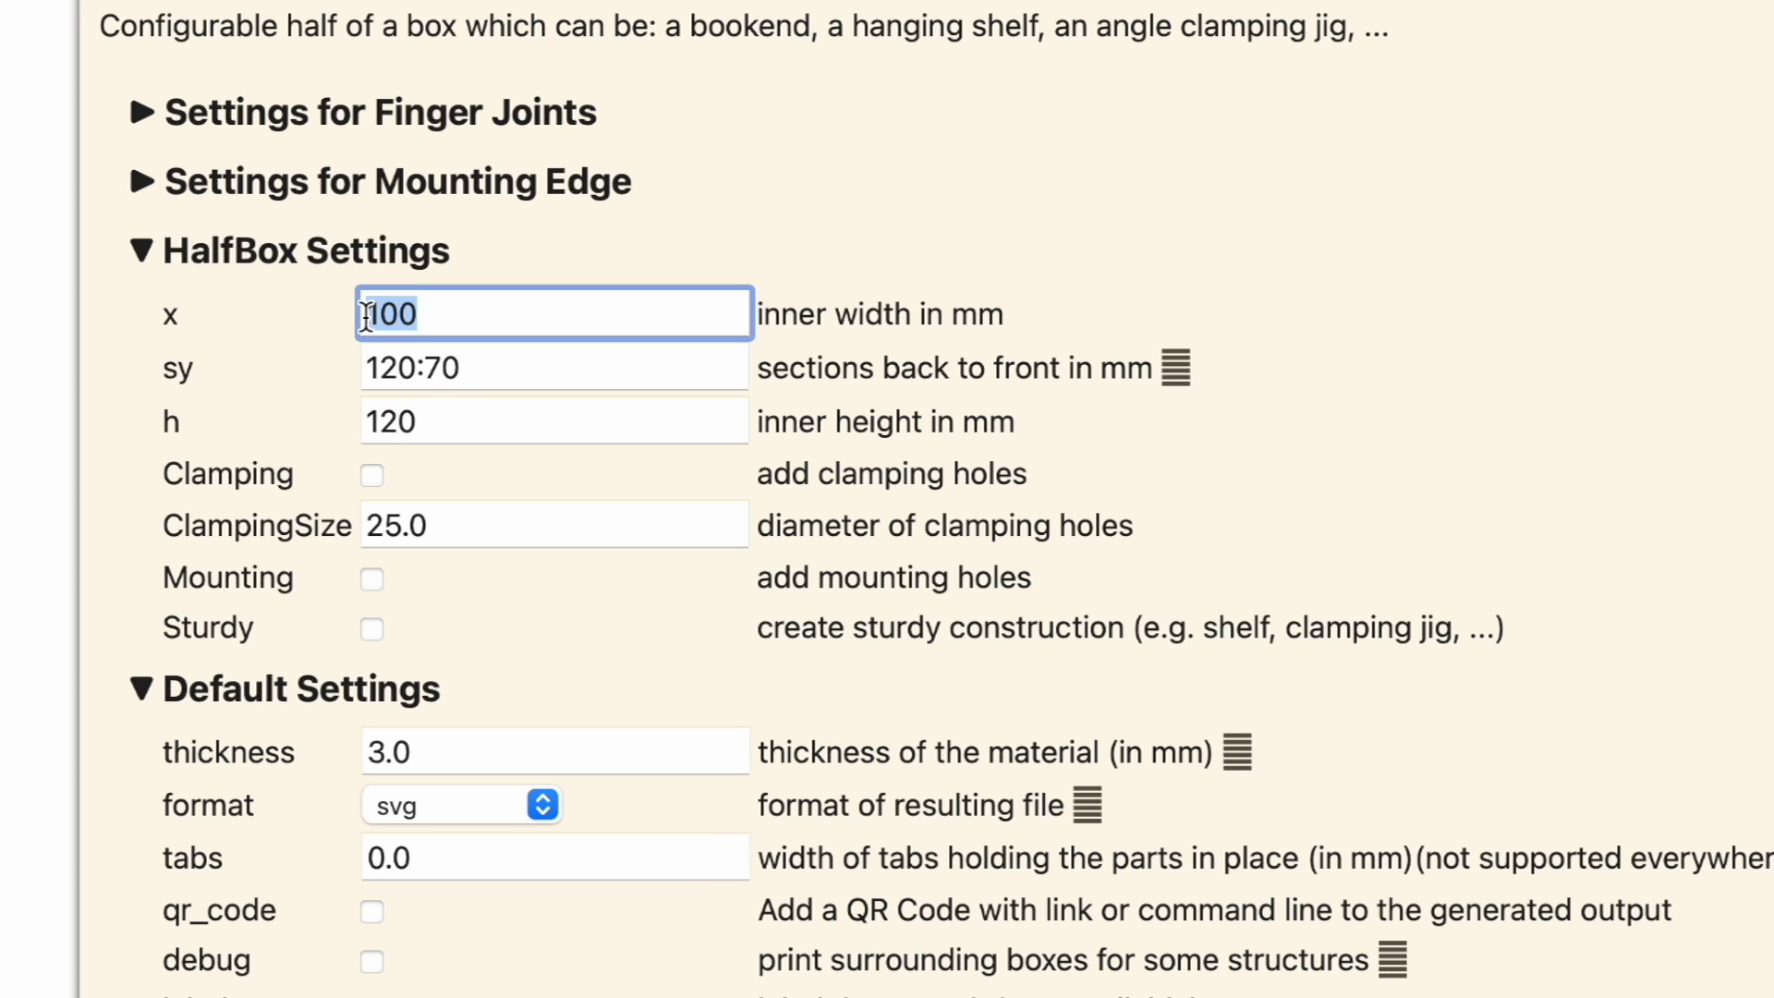
text(90)
scroll(242, 373, down, 2)
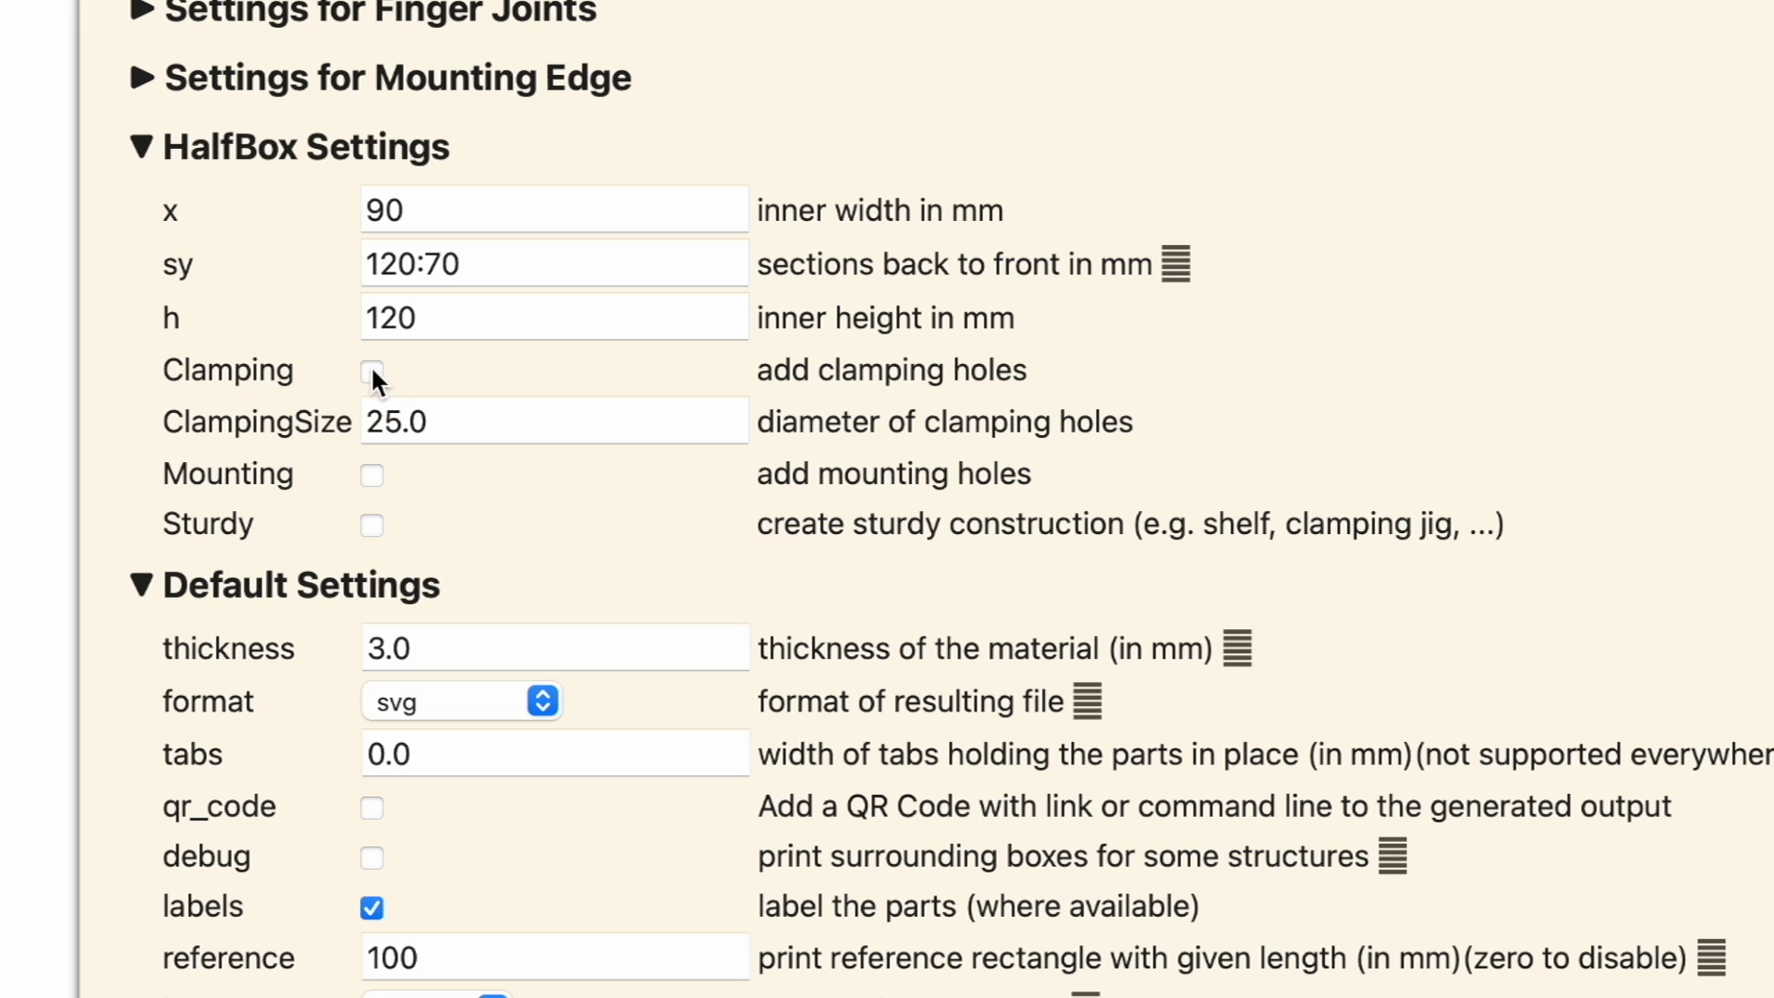
Enable Mounting holes and Sturdy construction, with 4.95 mm material thickness.
click(368, 422)
scroll(492, 508, down, 3)
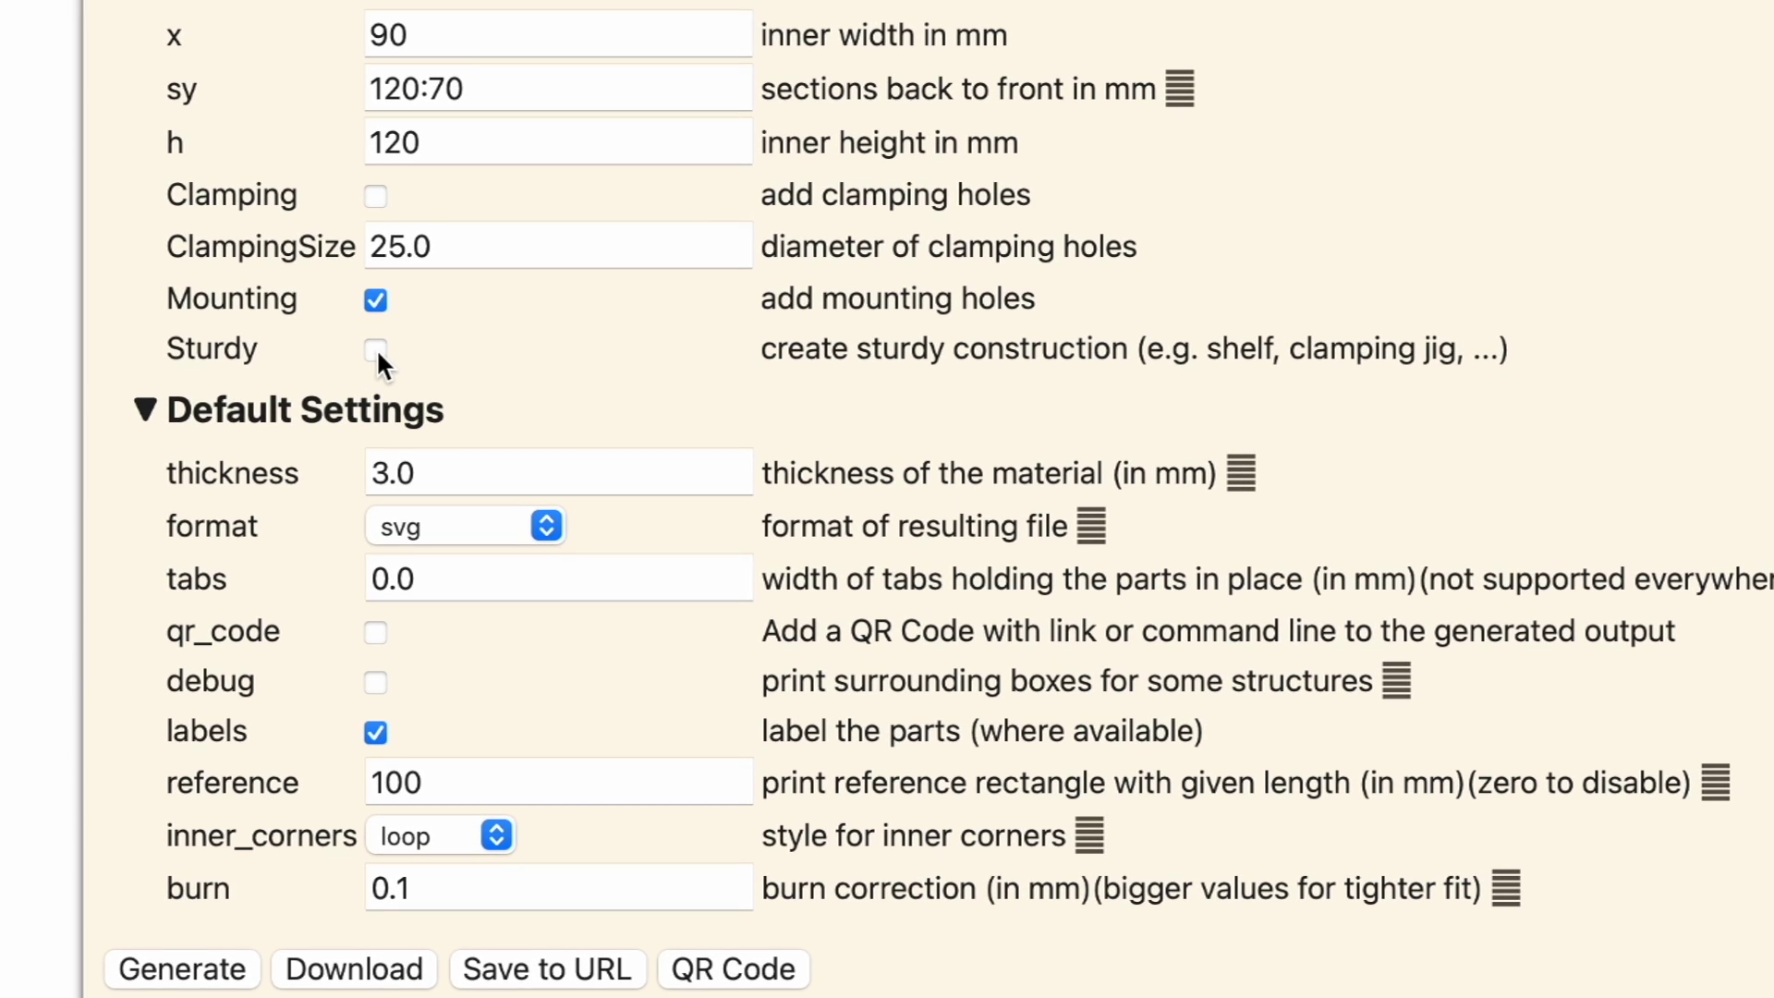
click(375, 347)
double_click(406, 334)
text(4.95)
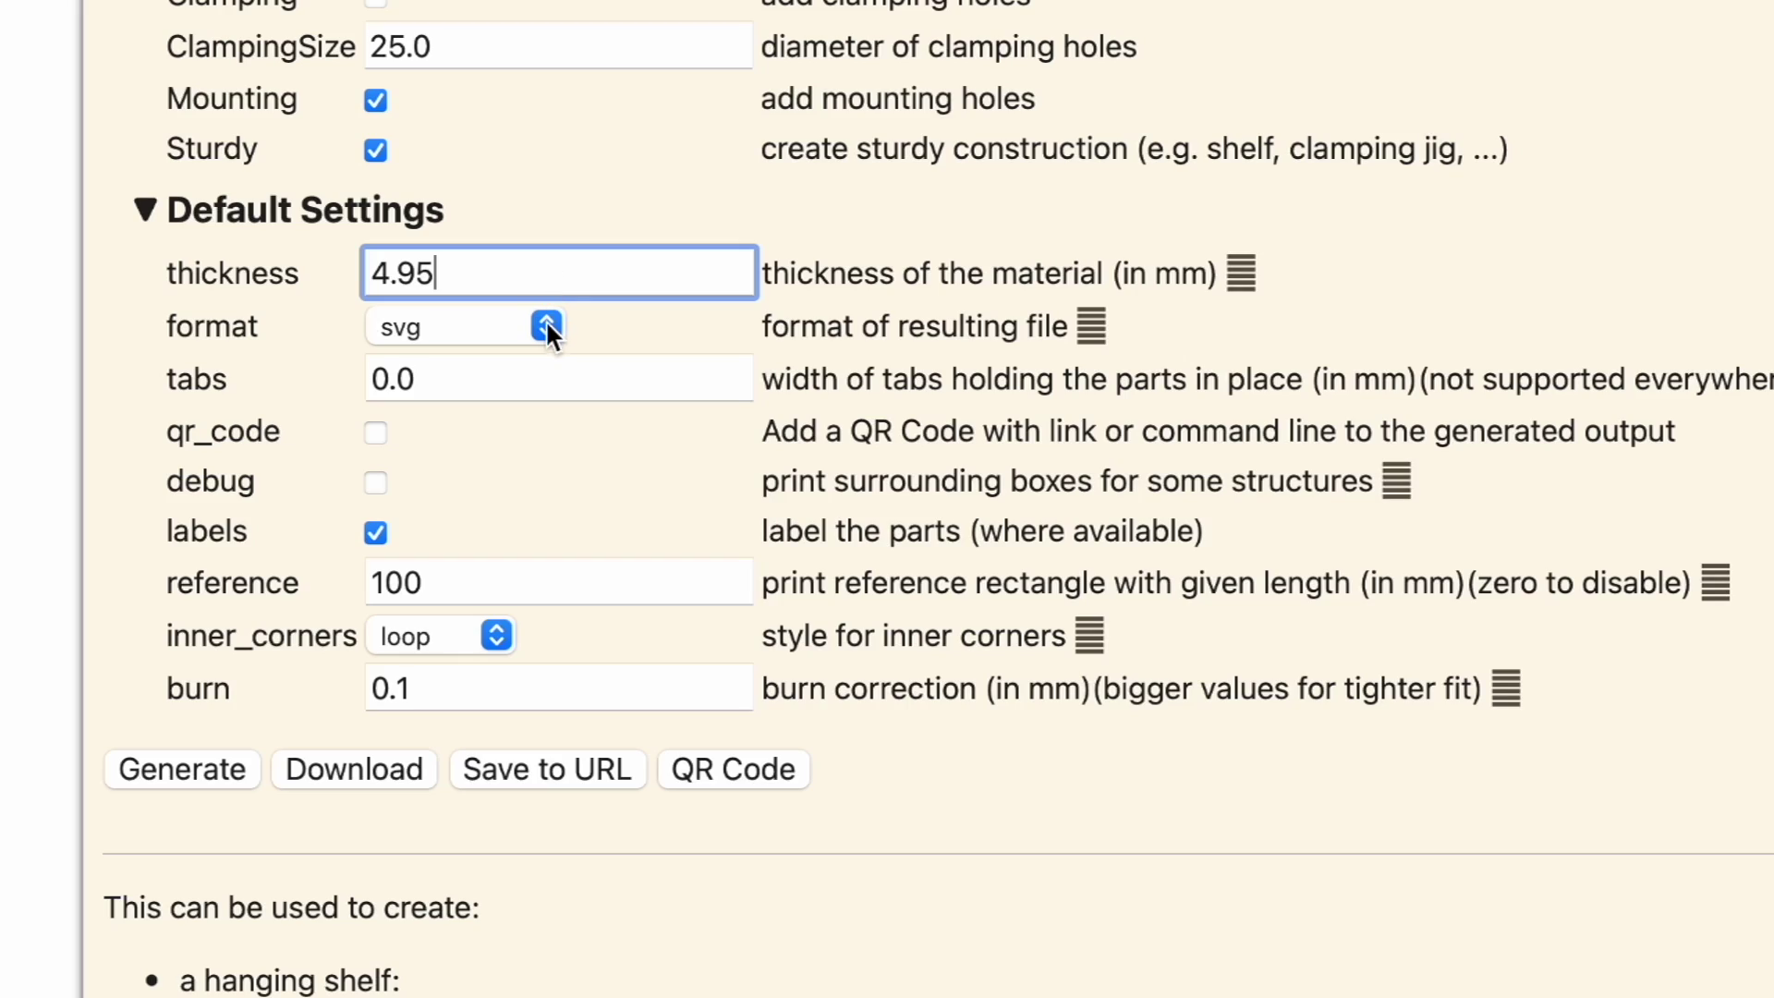
Choose lbrn2 as the output format and scroll to the Download button.
click(547, 333)
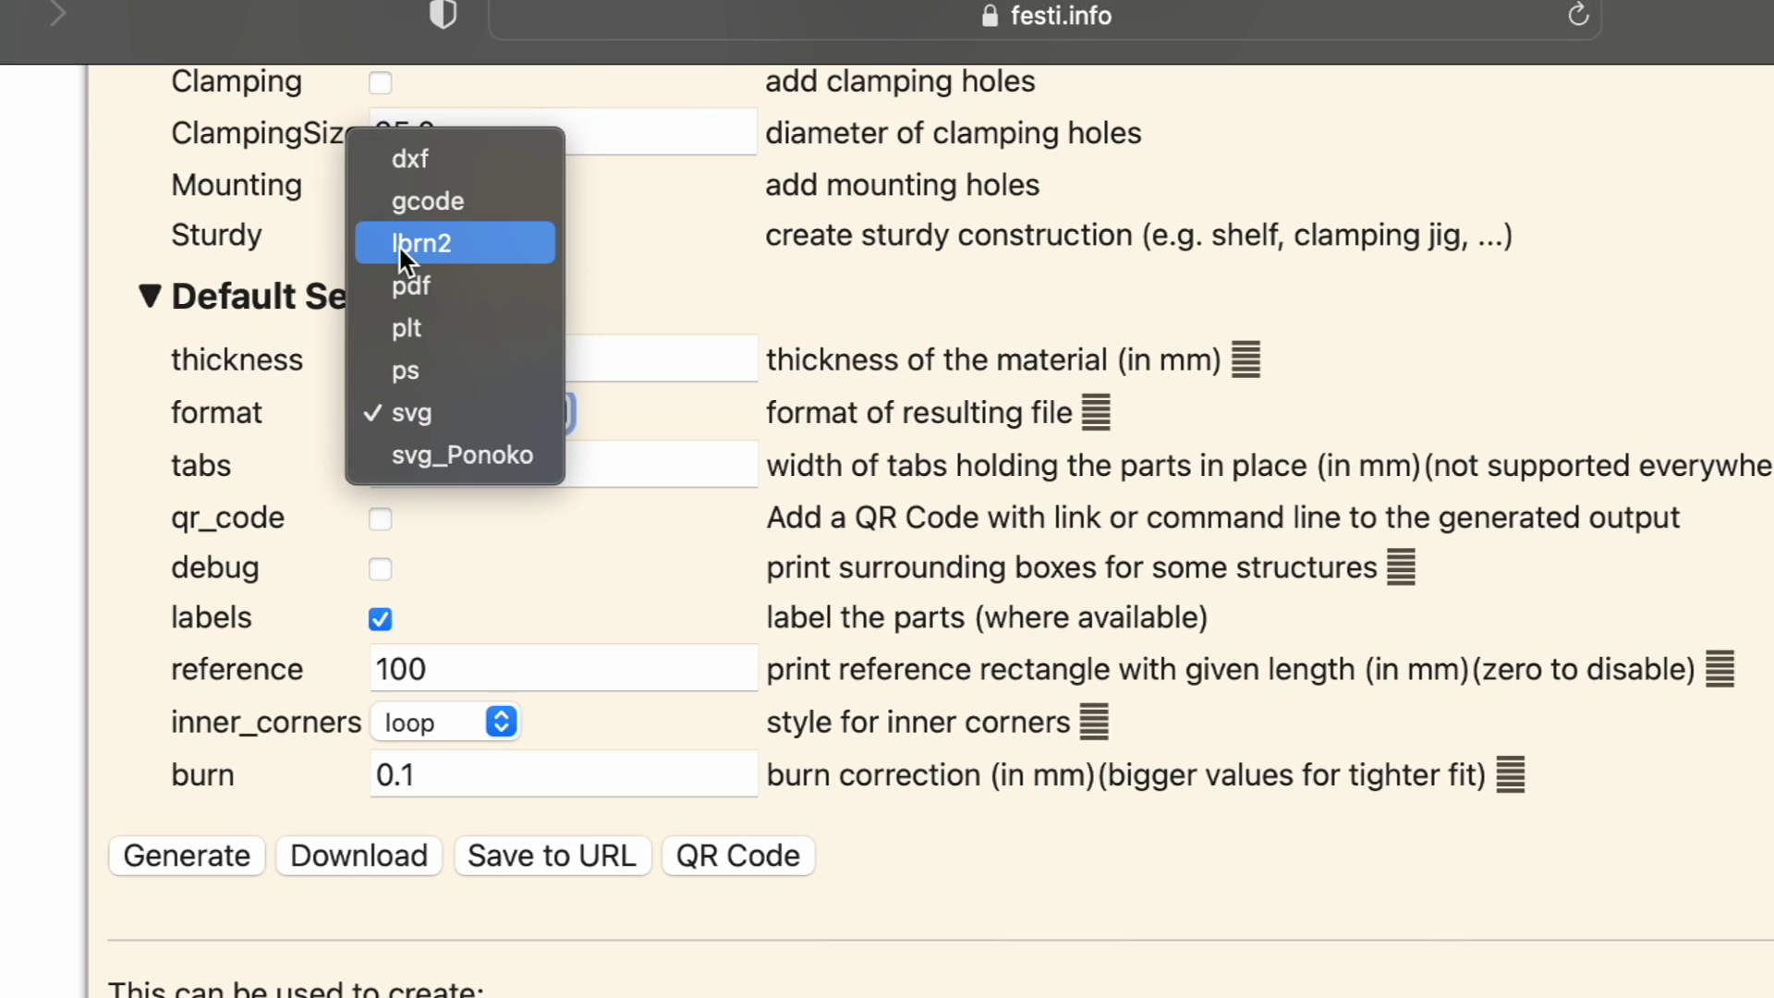
click(401, 246)
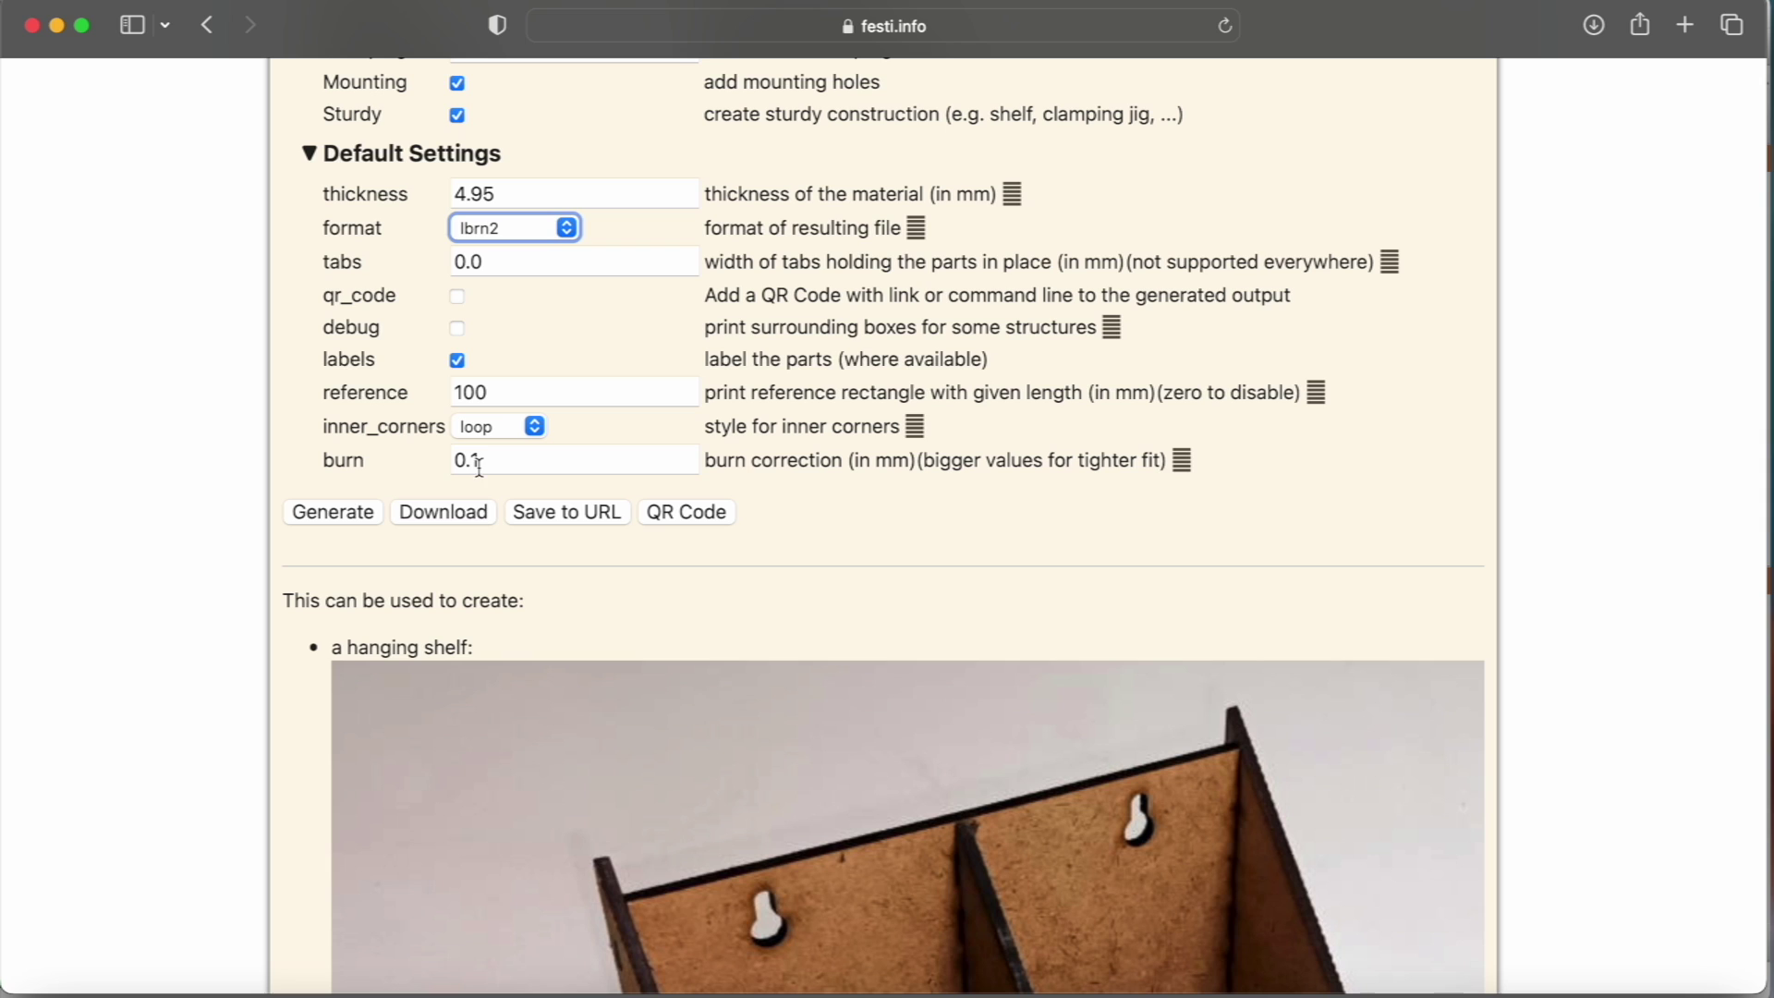
scroll(656, 601, down, 3)
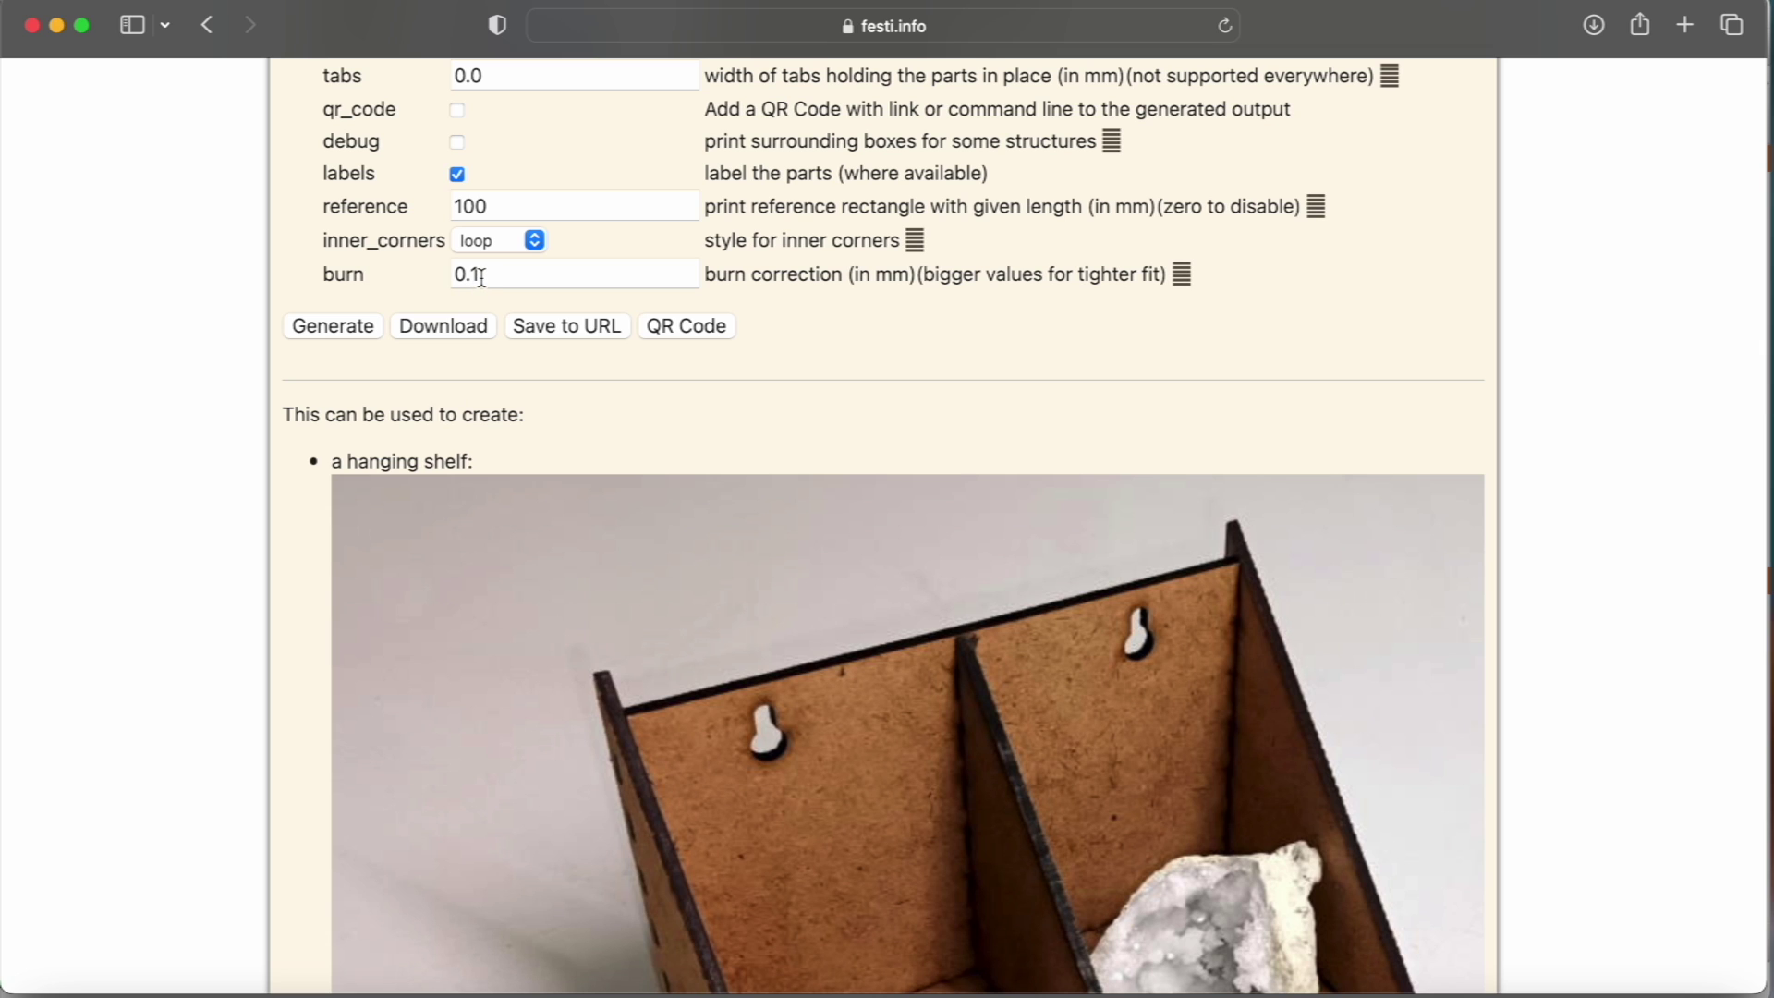
scroll(478, 286, up, 6)
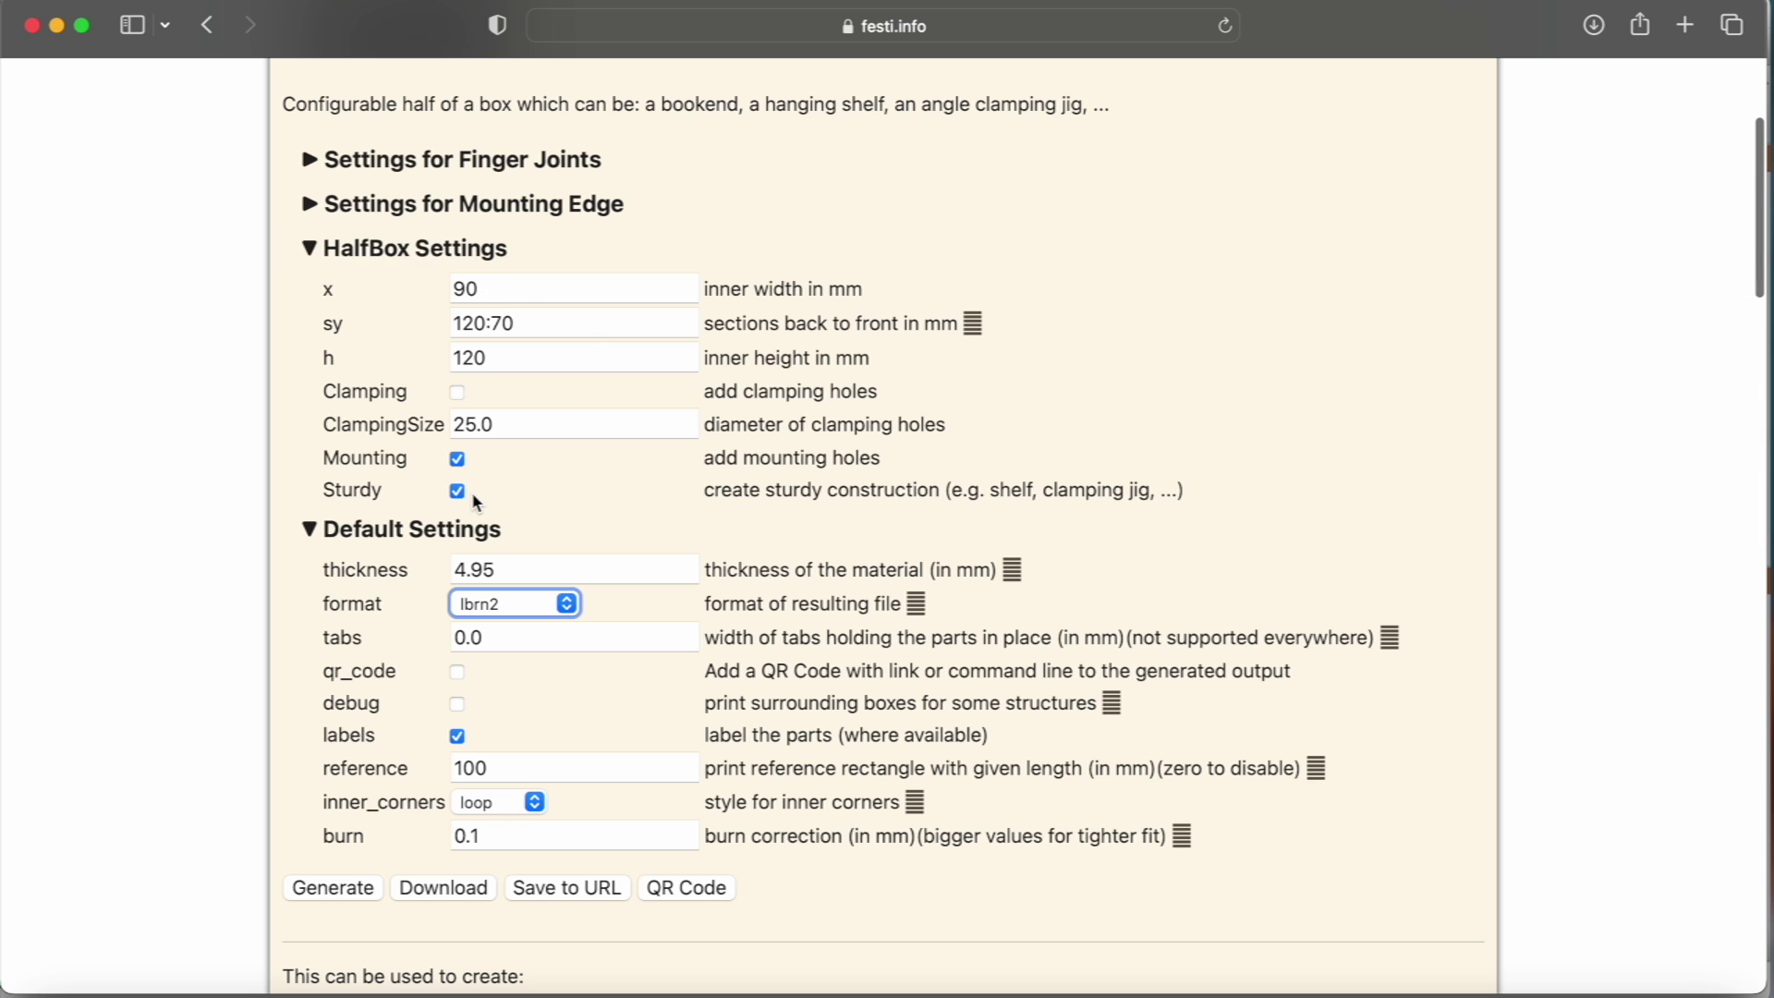
scroll(472, 491, down, 3)
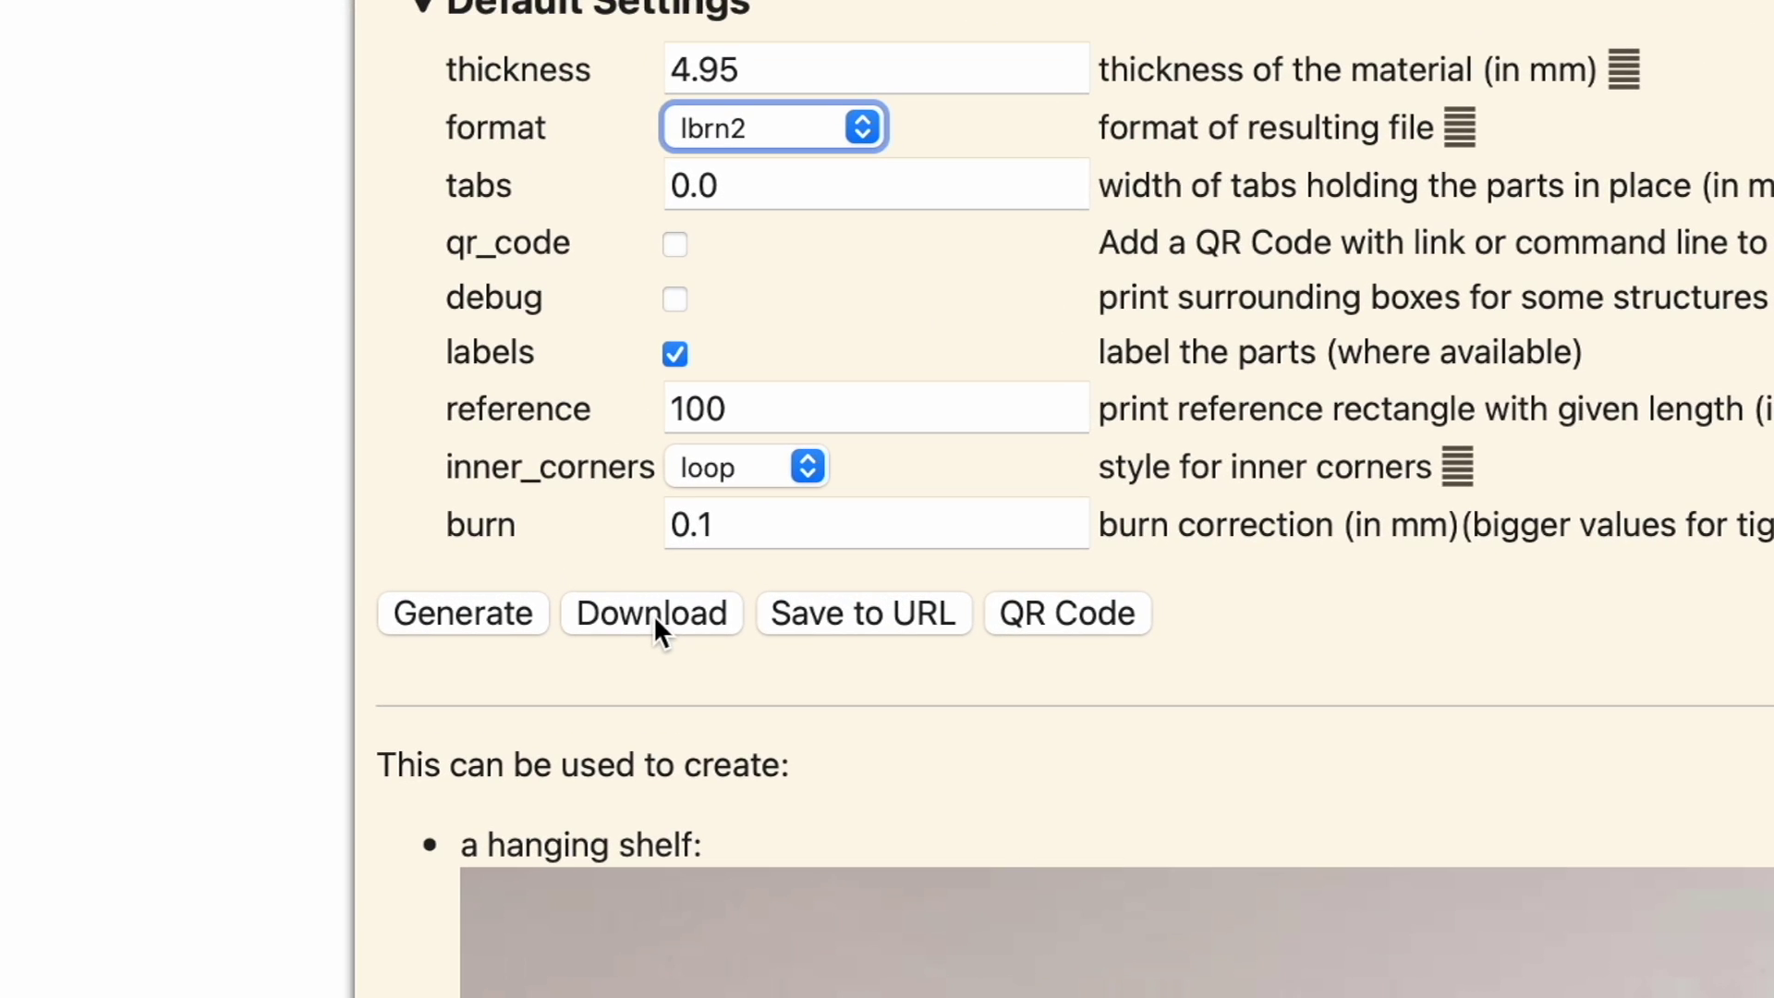
Download HalfBox.lbrn2 and open it in LightBurn.
click(653, 613)
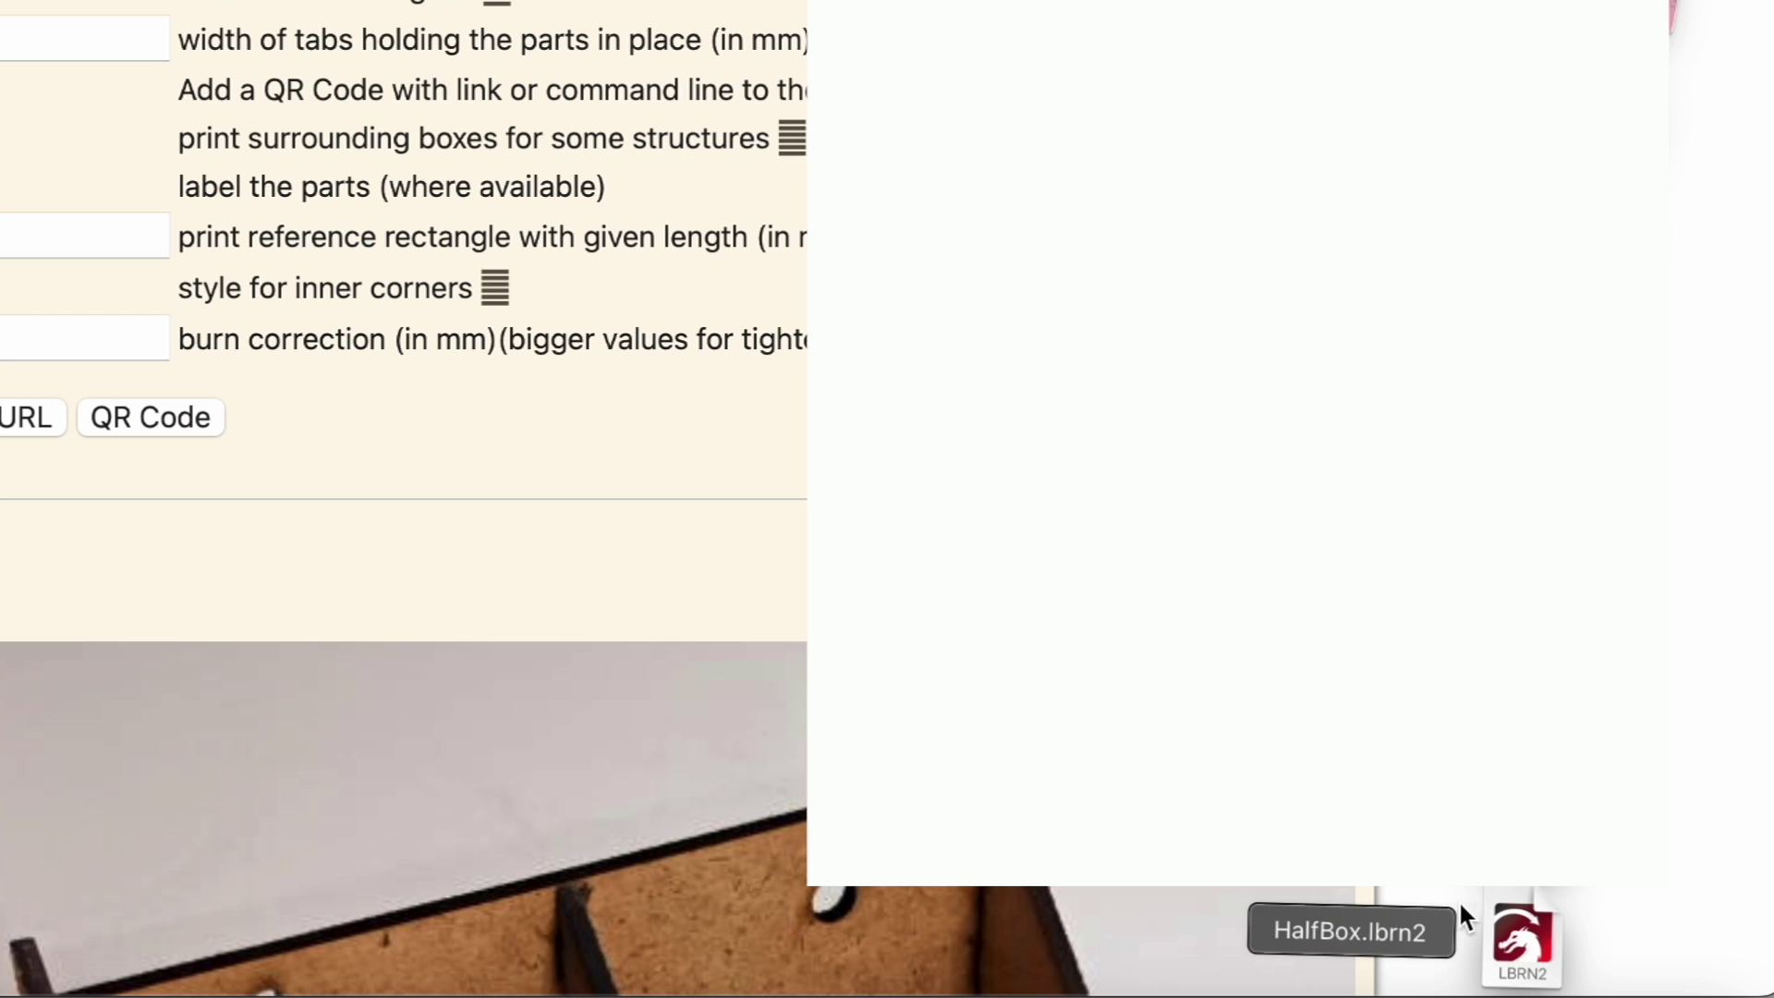
double_click(1523, 941)
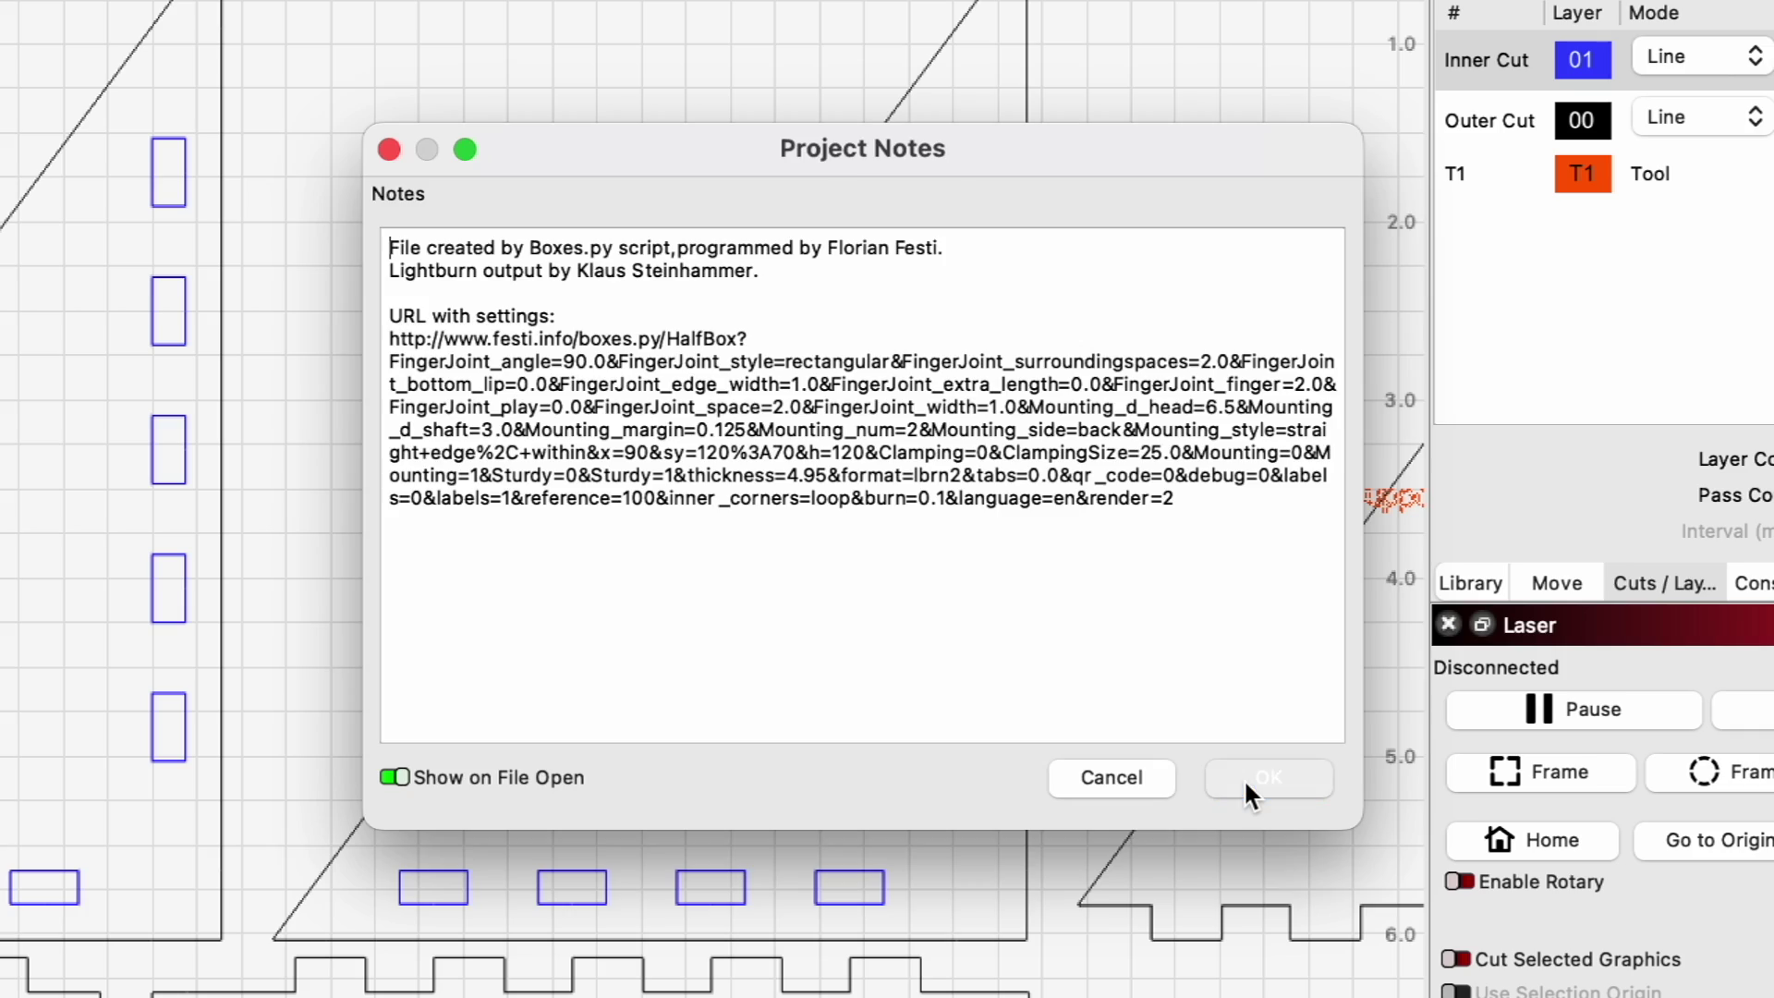
Close the Project Notes and switch measurement units from inches to millimetres.
click(1243, 778)
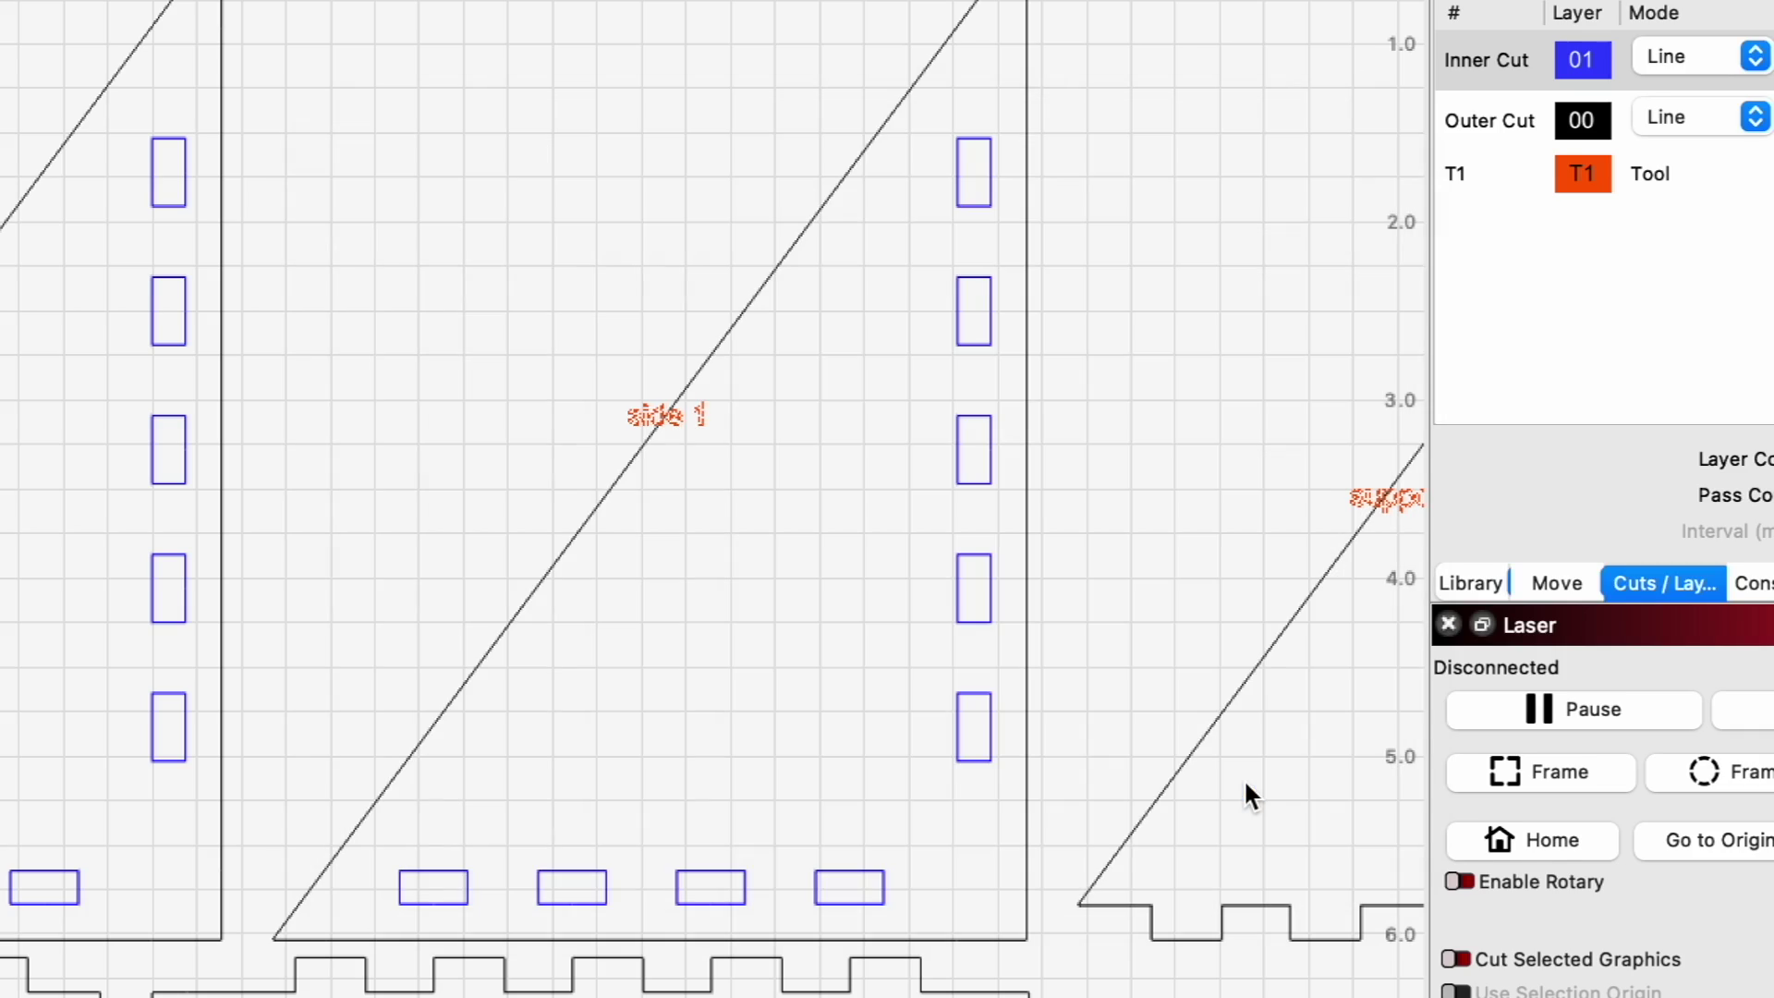
scroll(863, 504, down, 6)
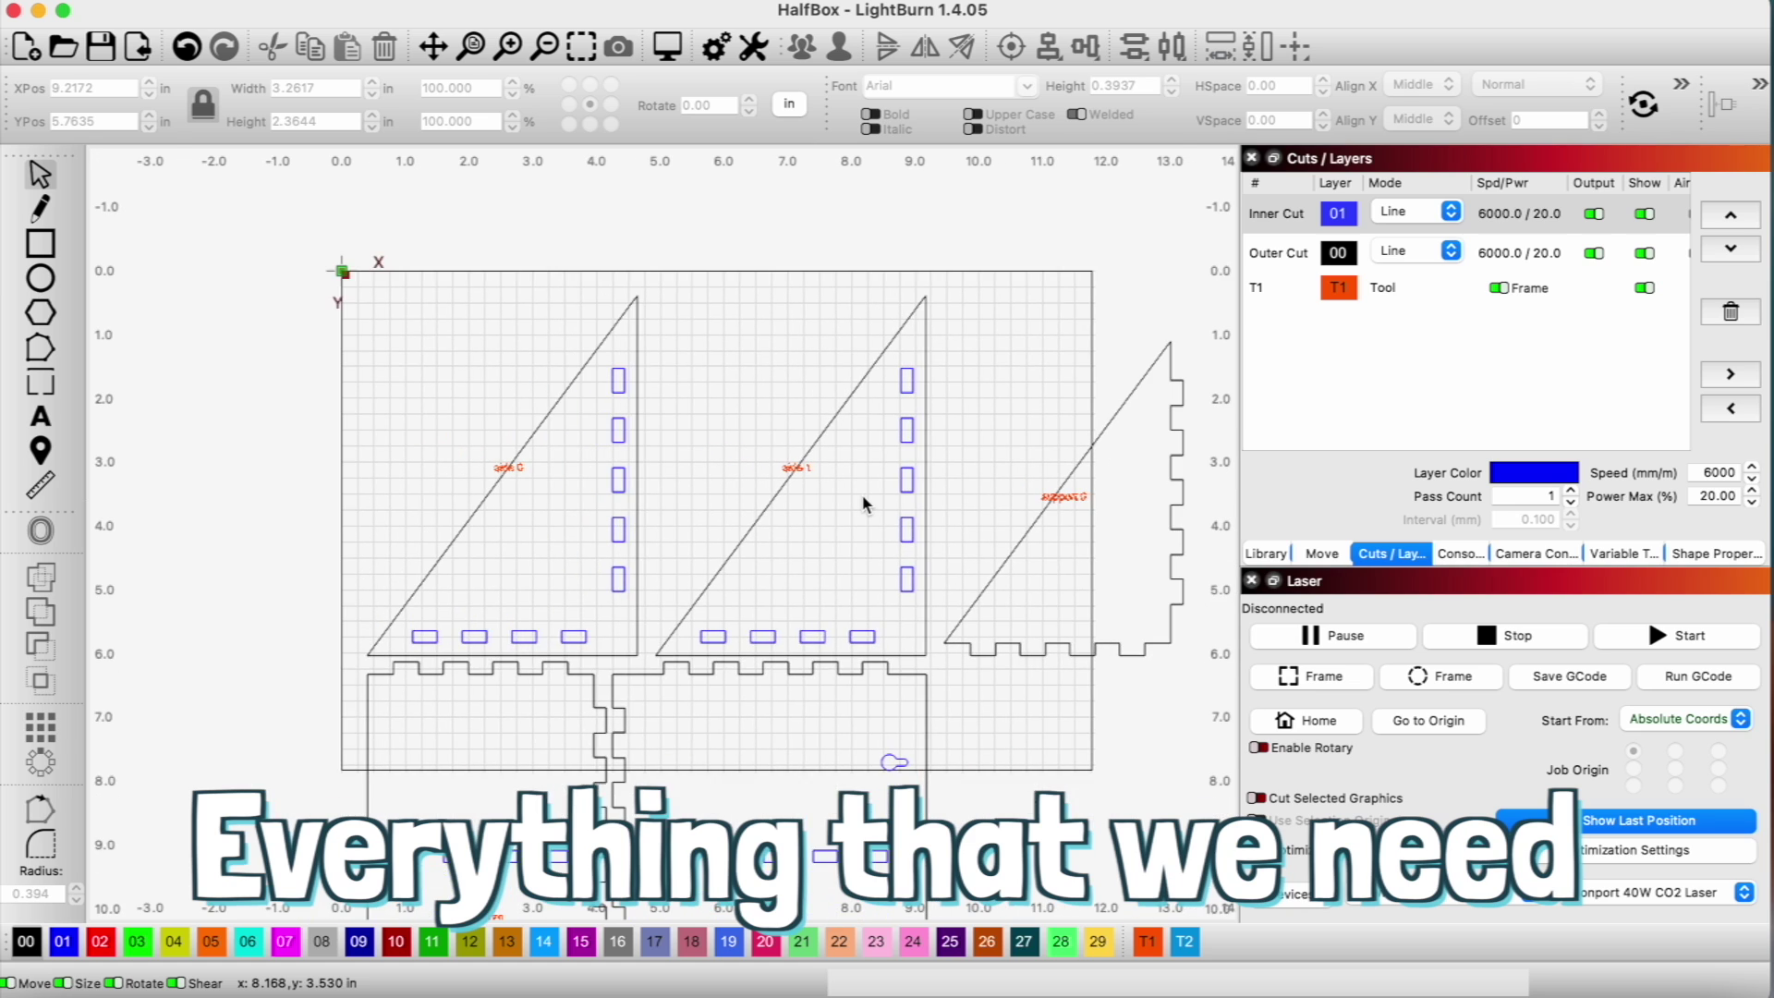
scroll(782, 672, up, 4)
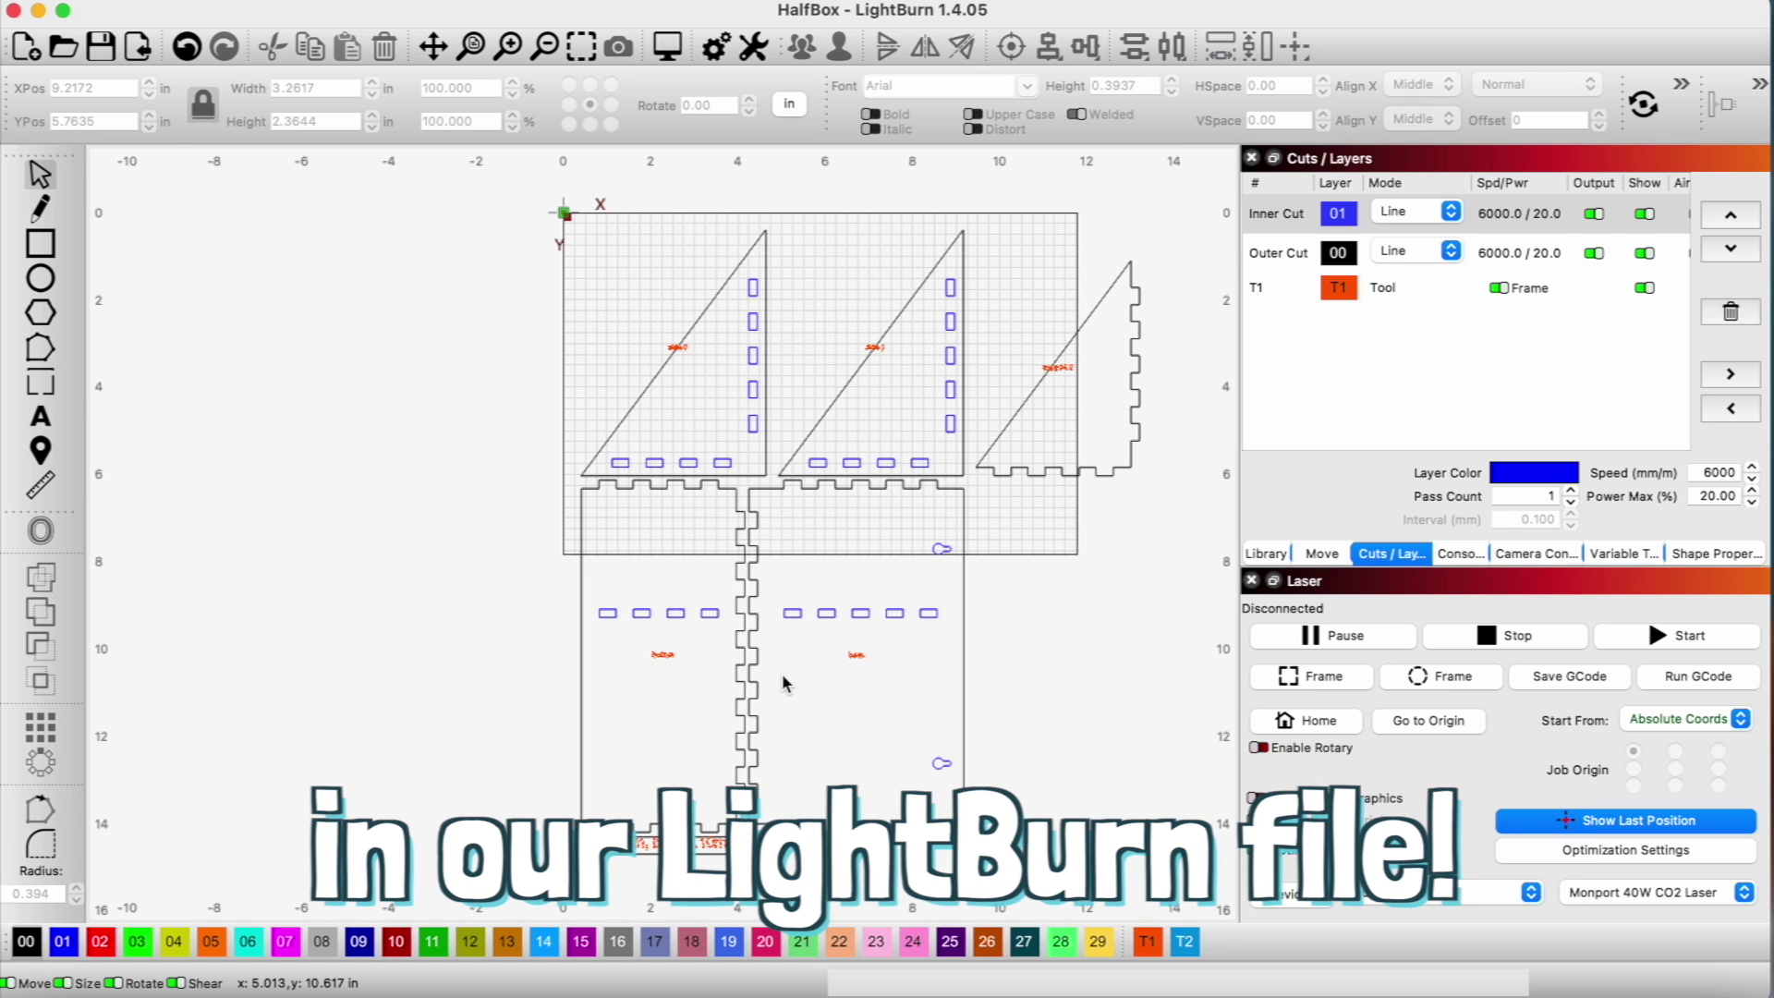
scroll(656, 781, down, 2)
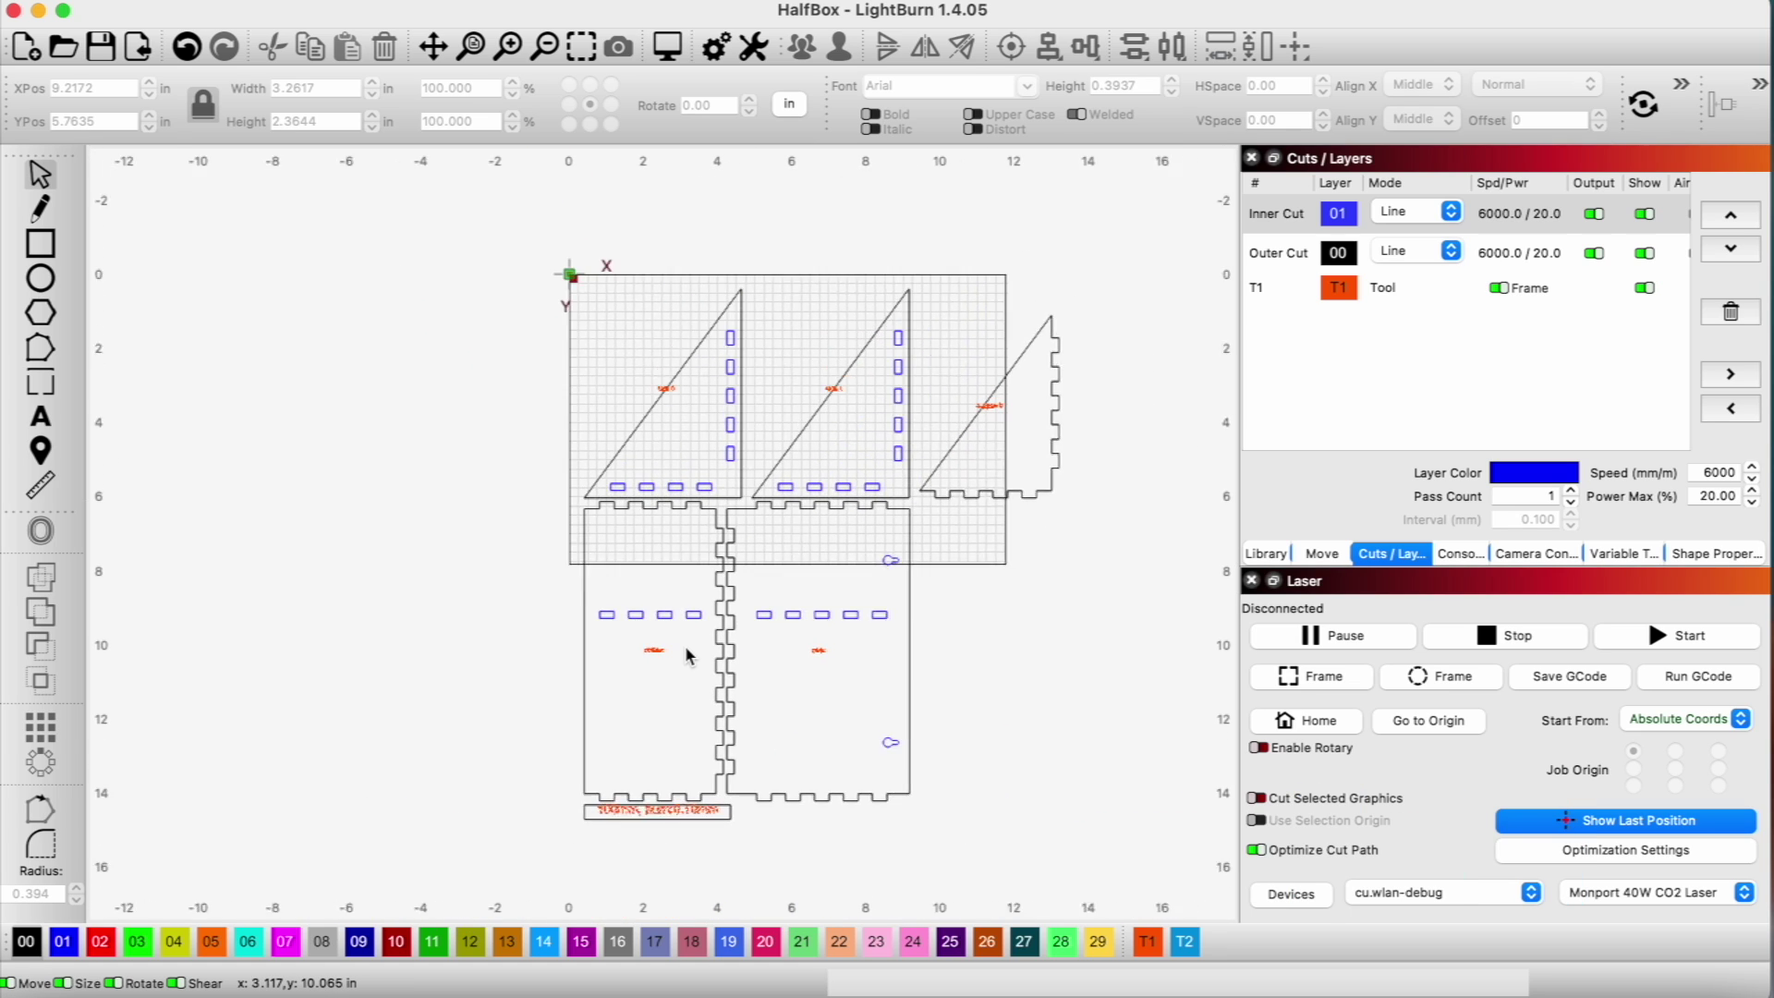
scroll(656, 794, up, 5)
scroll(653, 818, up, 2)
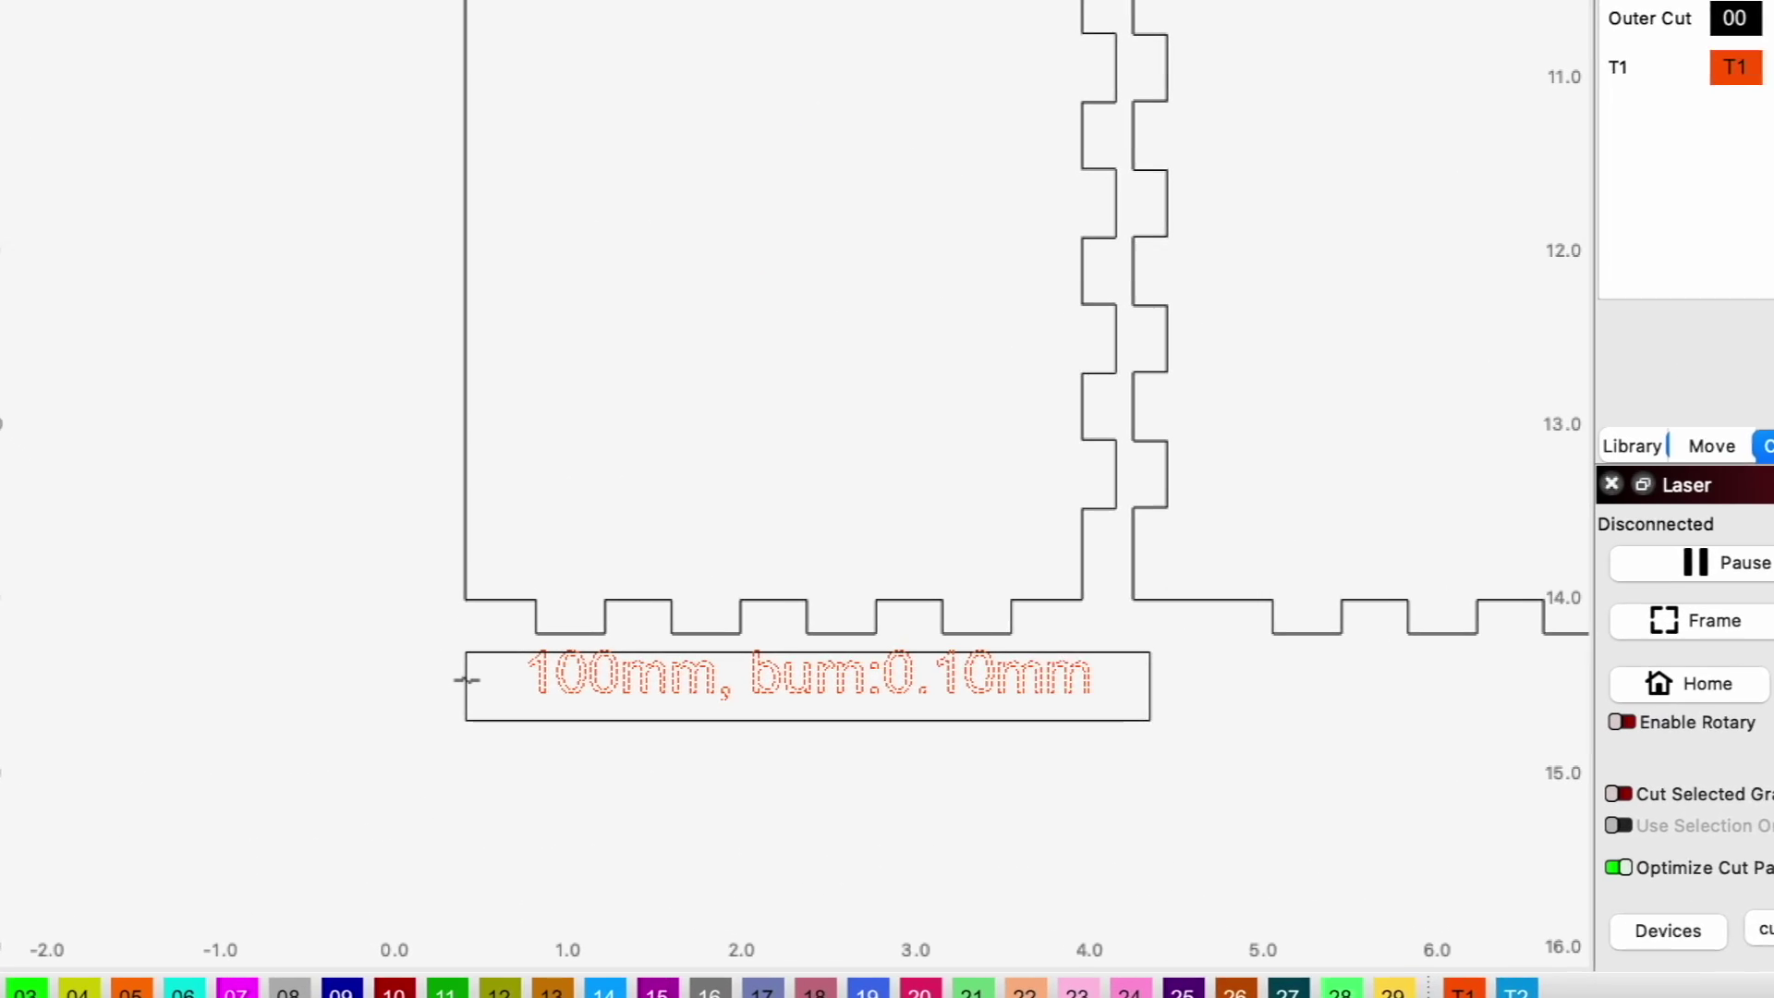
click(510, 723)
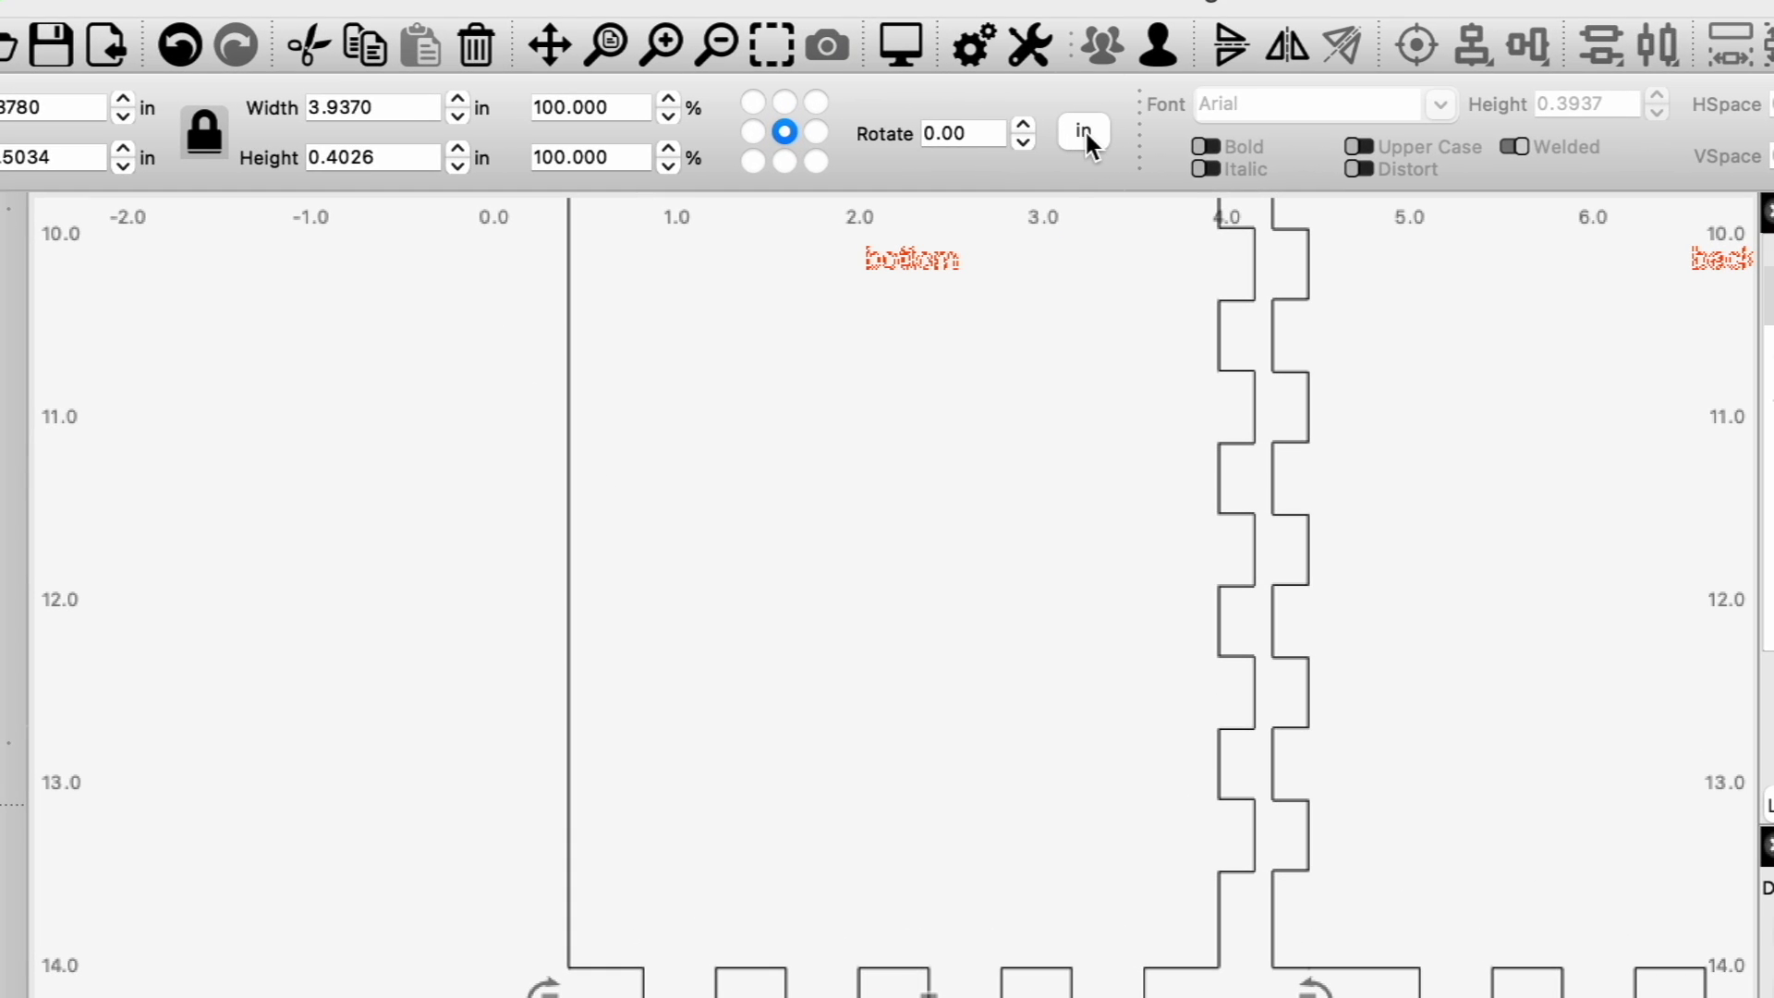
click(1085, 129)
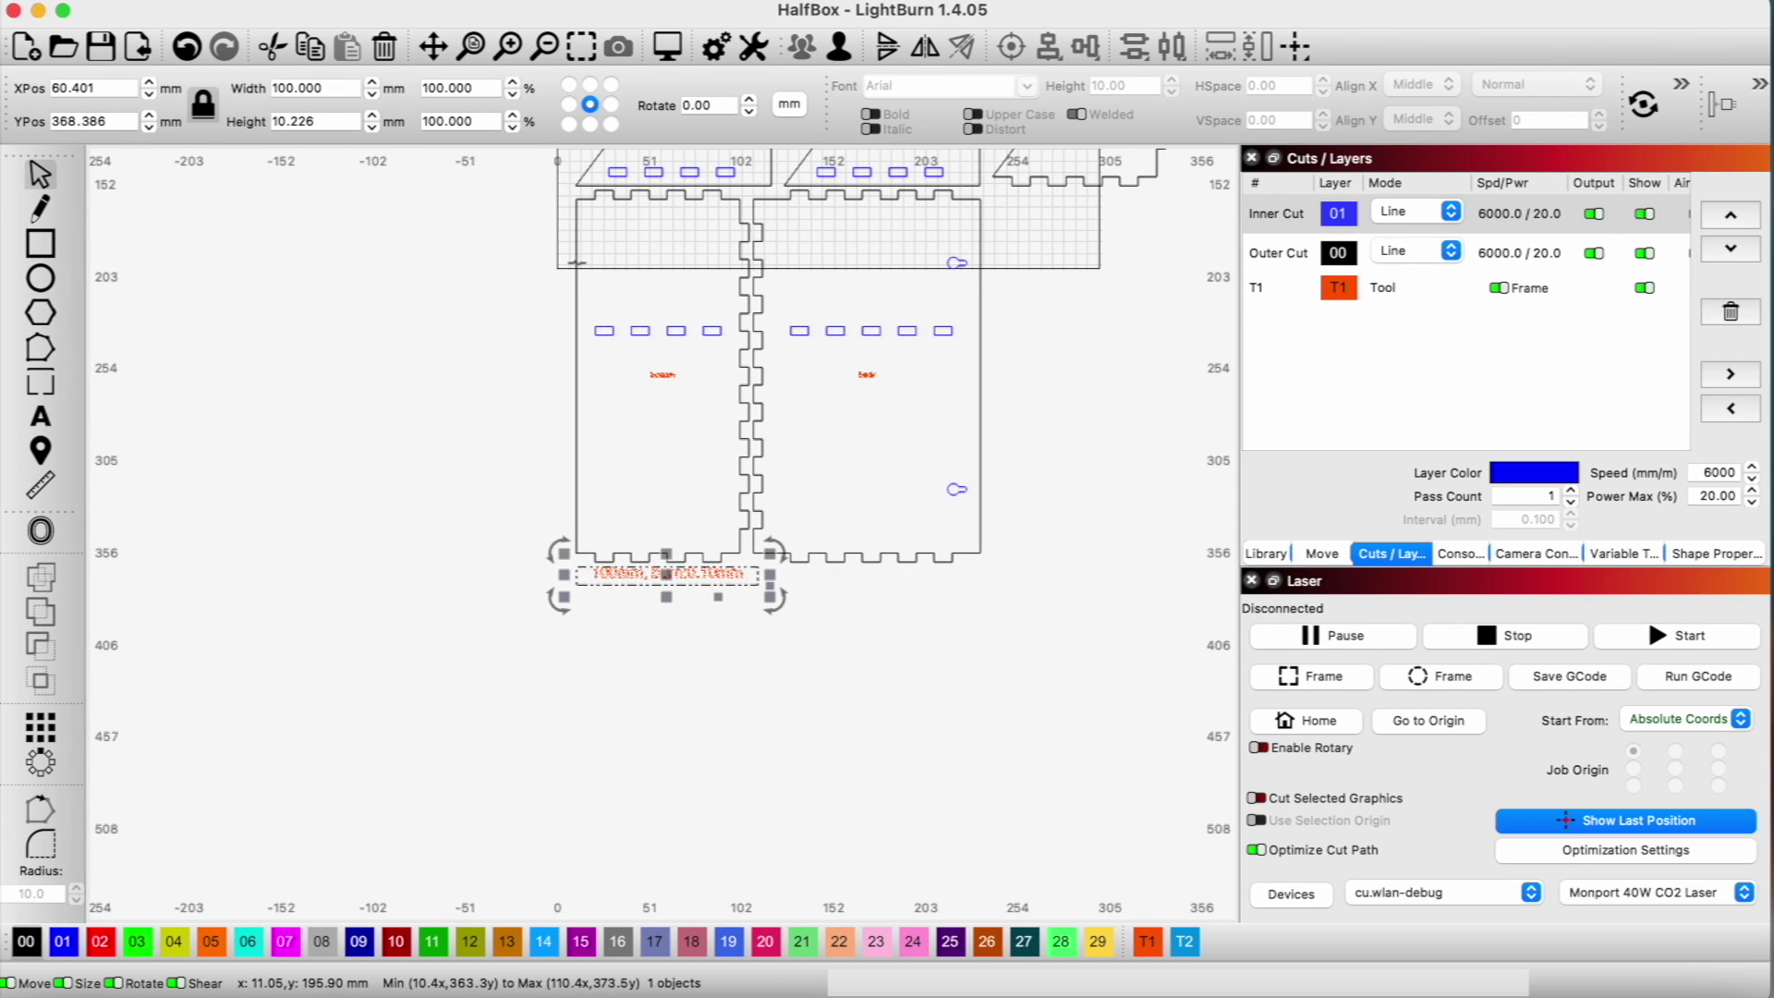
Select the left and right box panels and zoom in to check their sizes.
shift+click(578, 263)
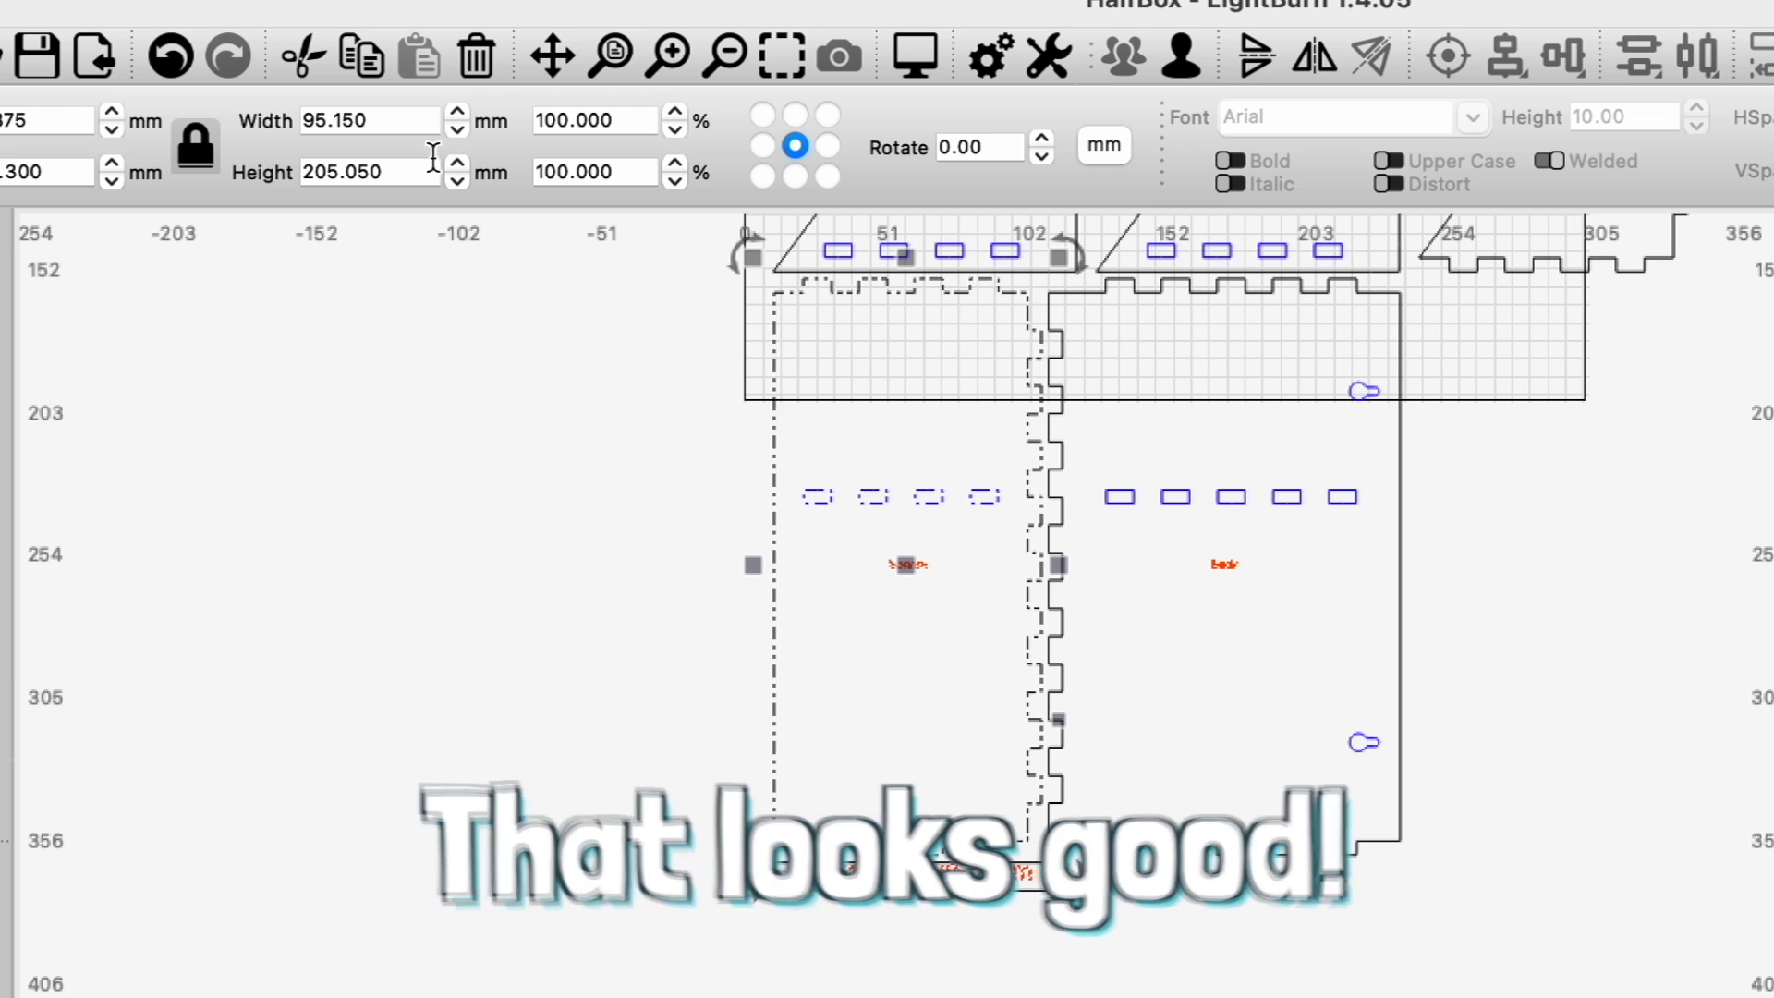
scroll(1063, 459, down, 3)
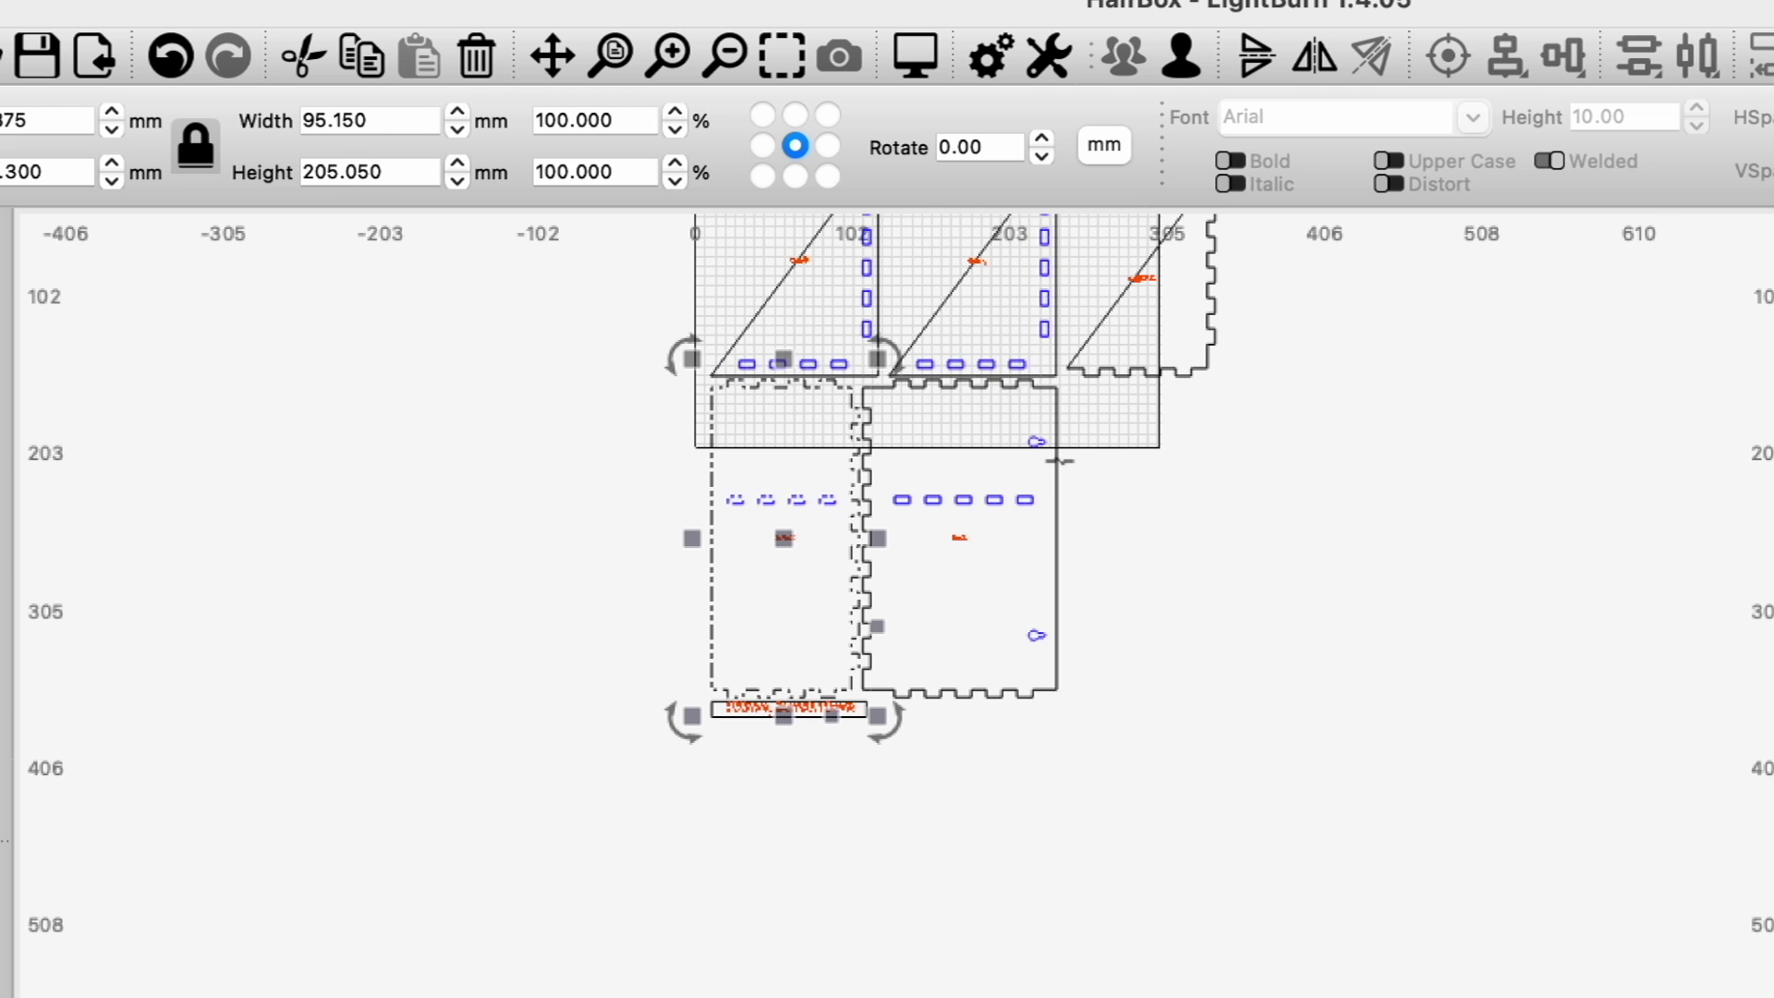
click(1059, 460)
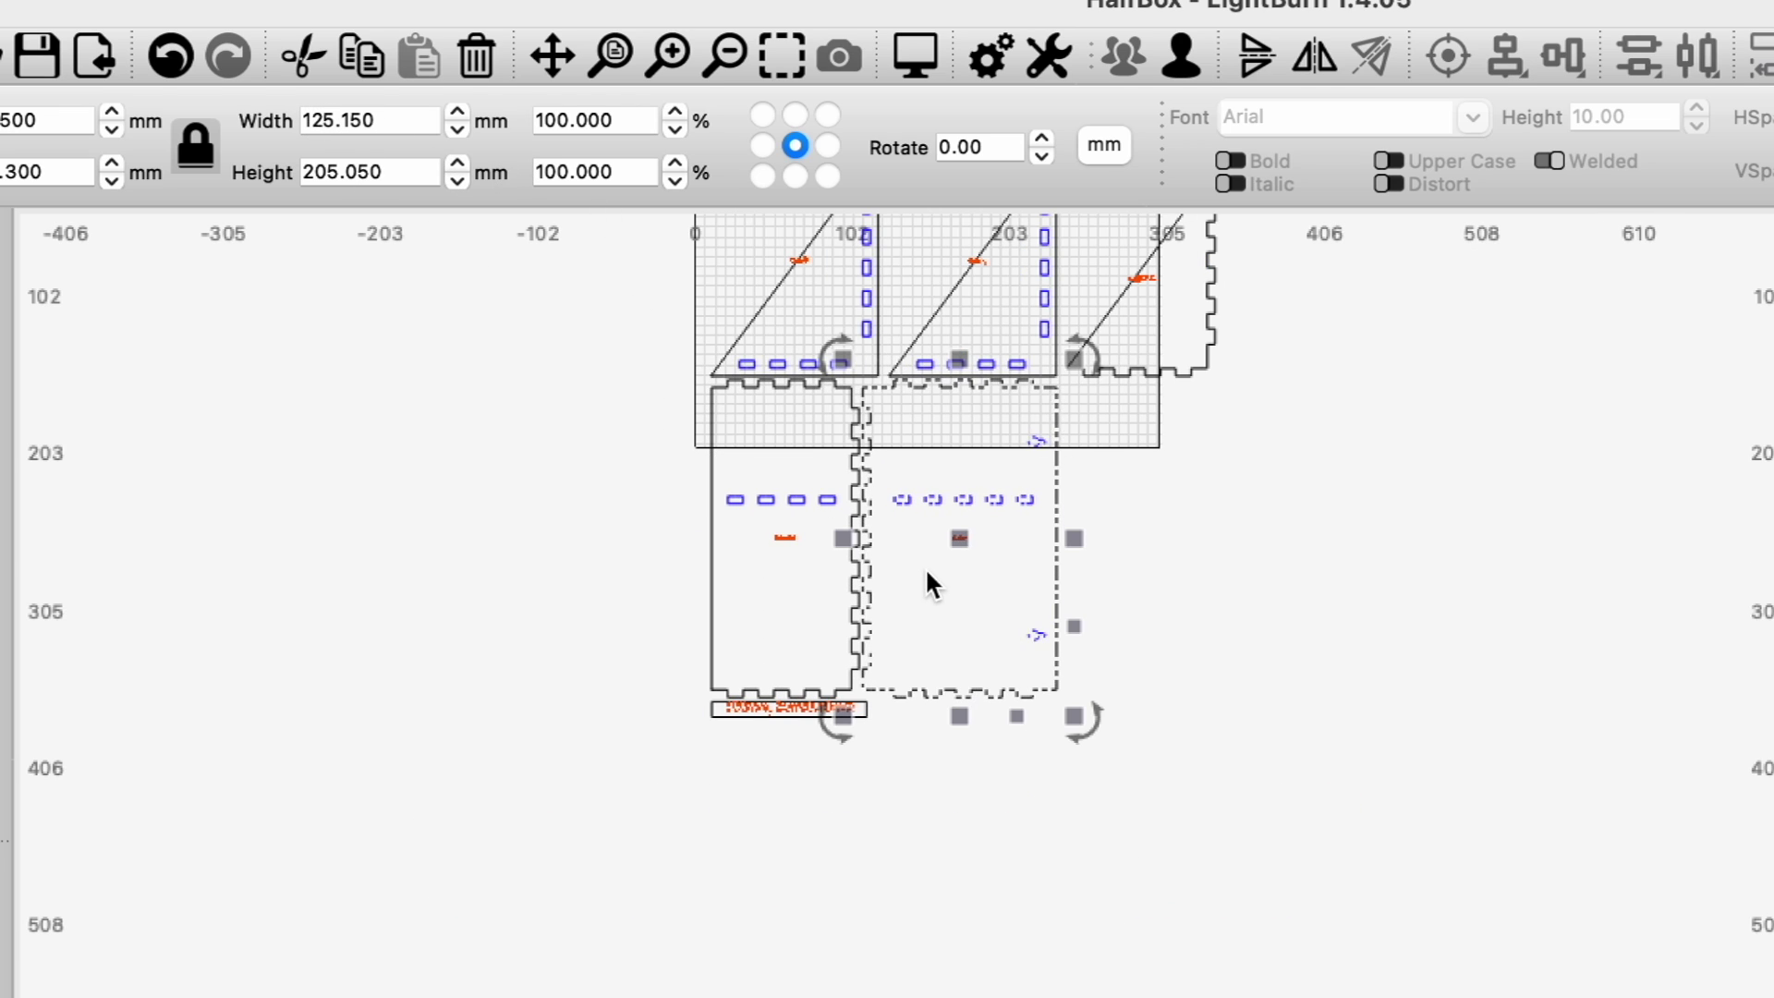
scroll(924, 568, down, 1)
scroll(924, 567, up, 4)
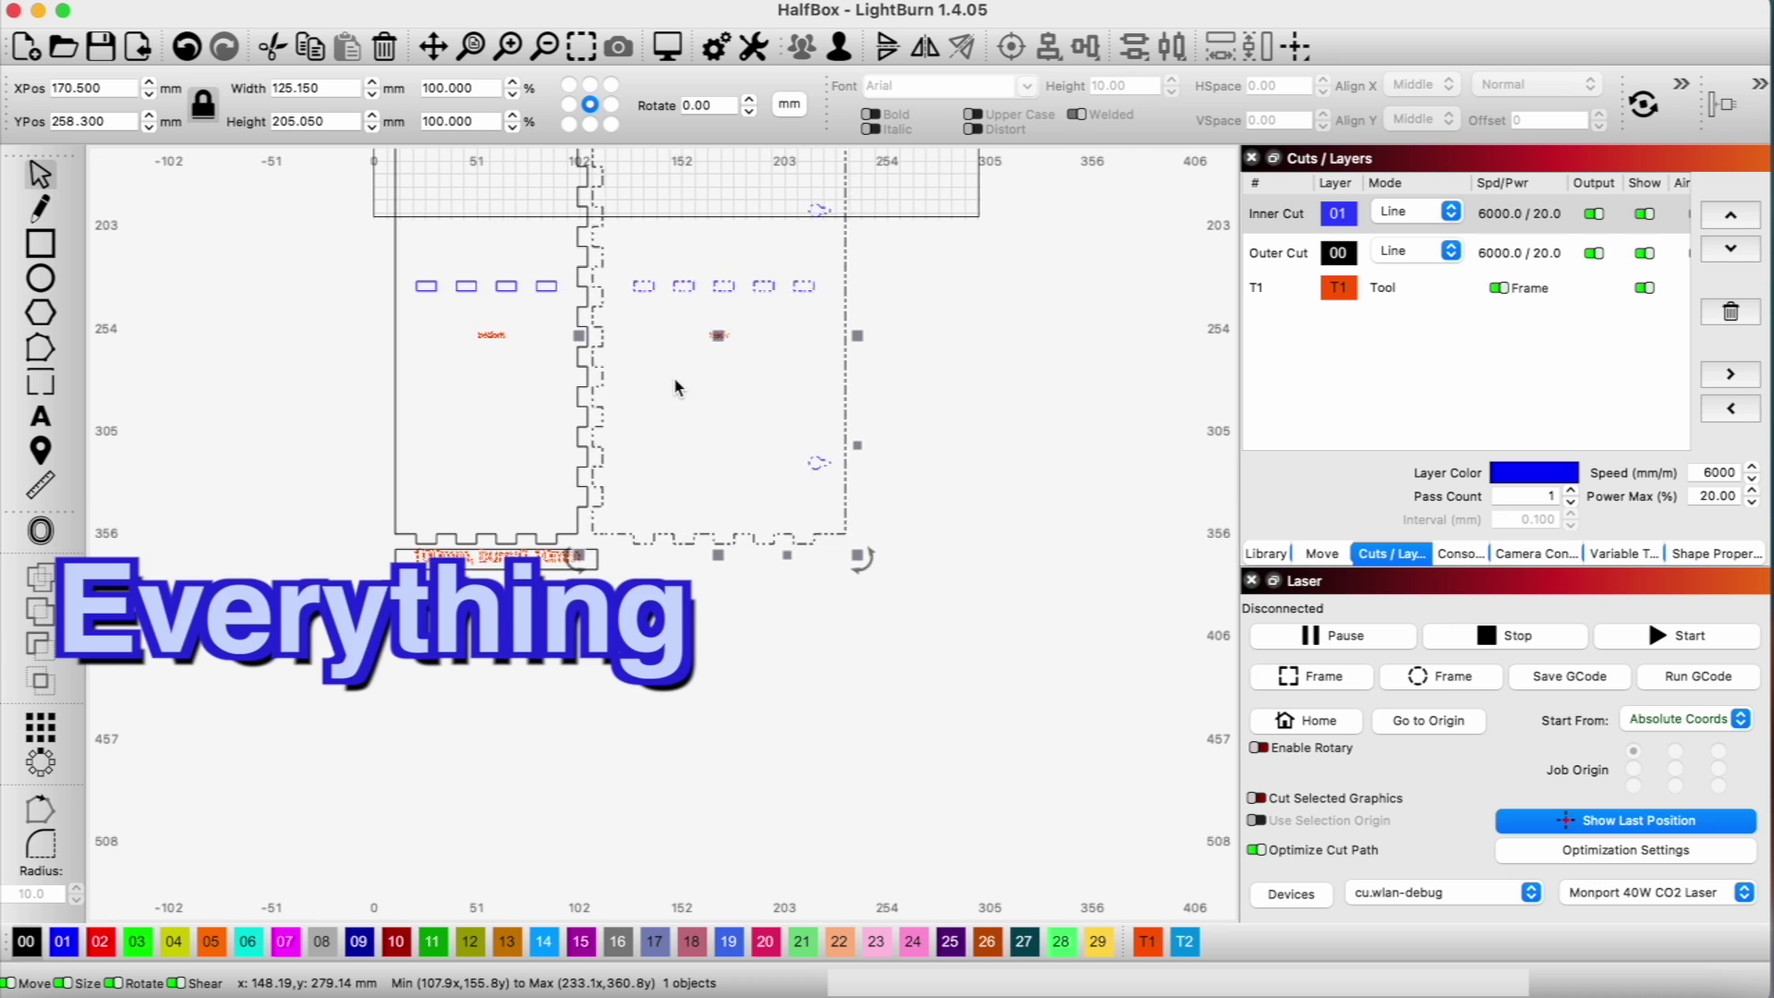
scroll(676, 379, down, 3)
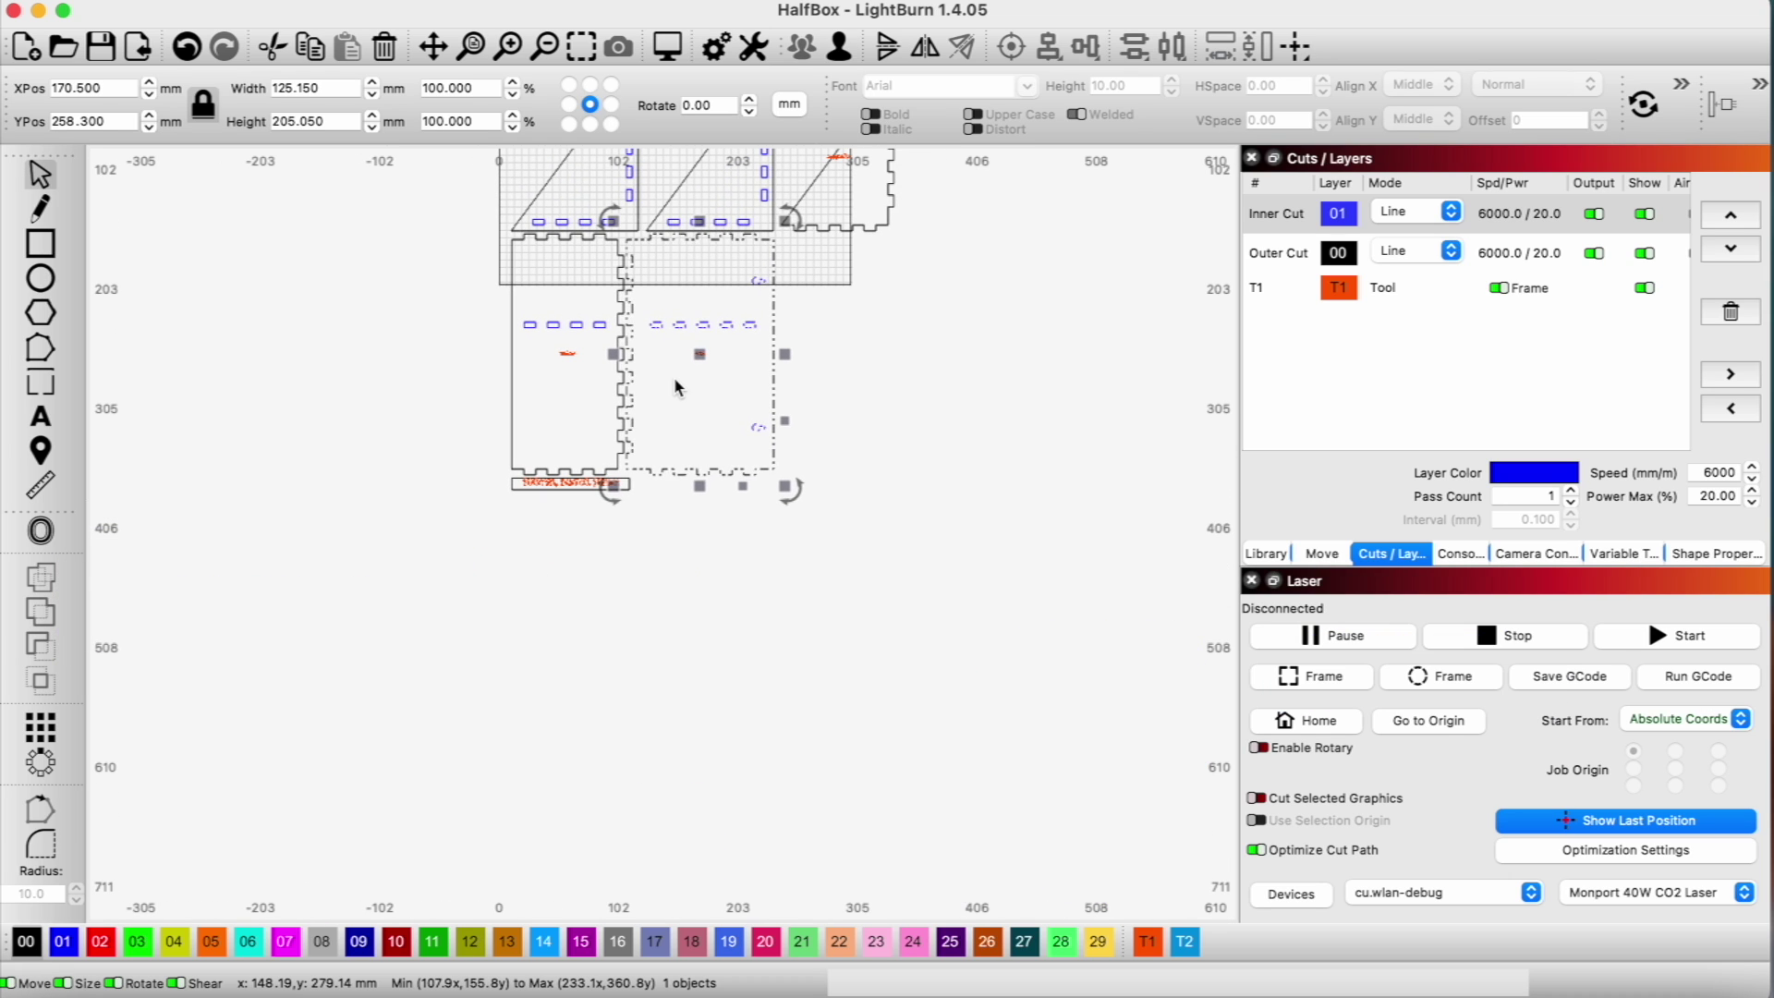
scroll(760, 433, up, 2)
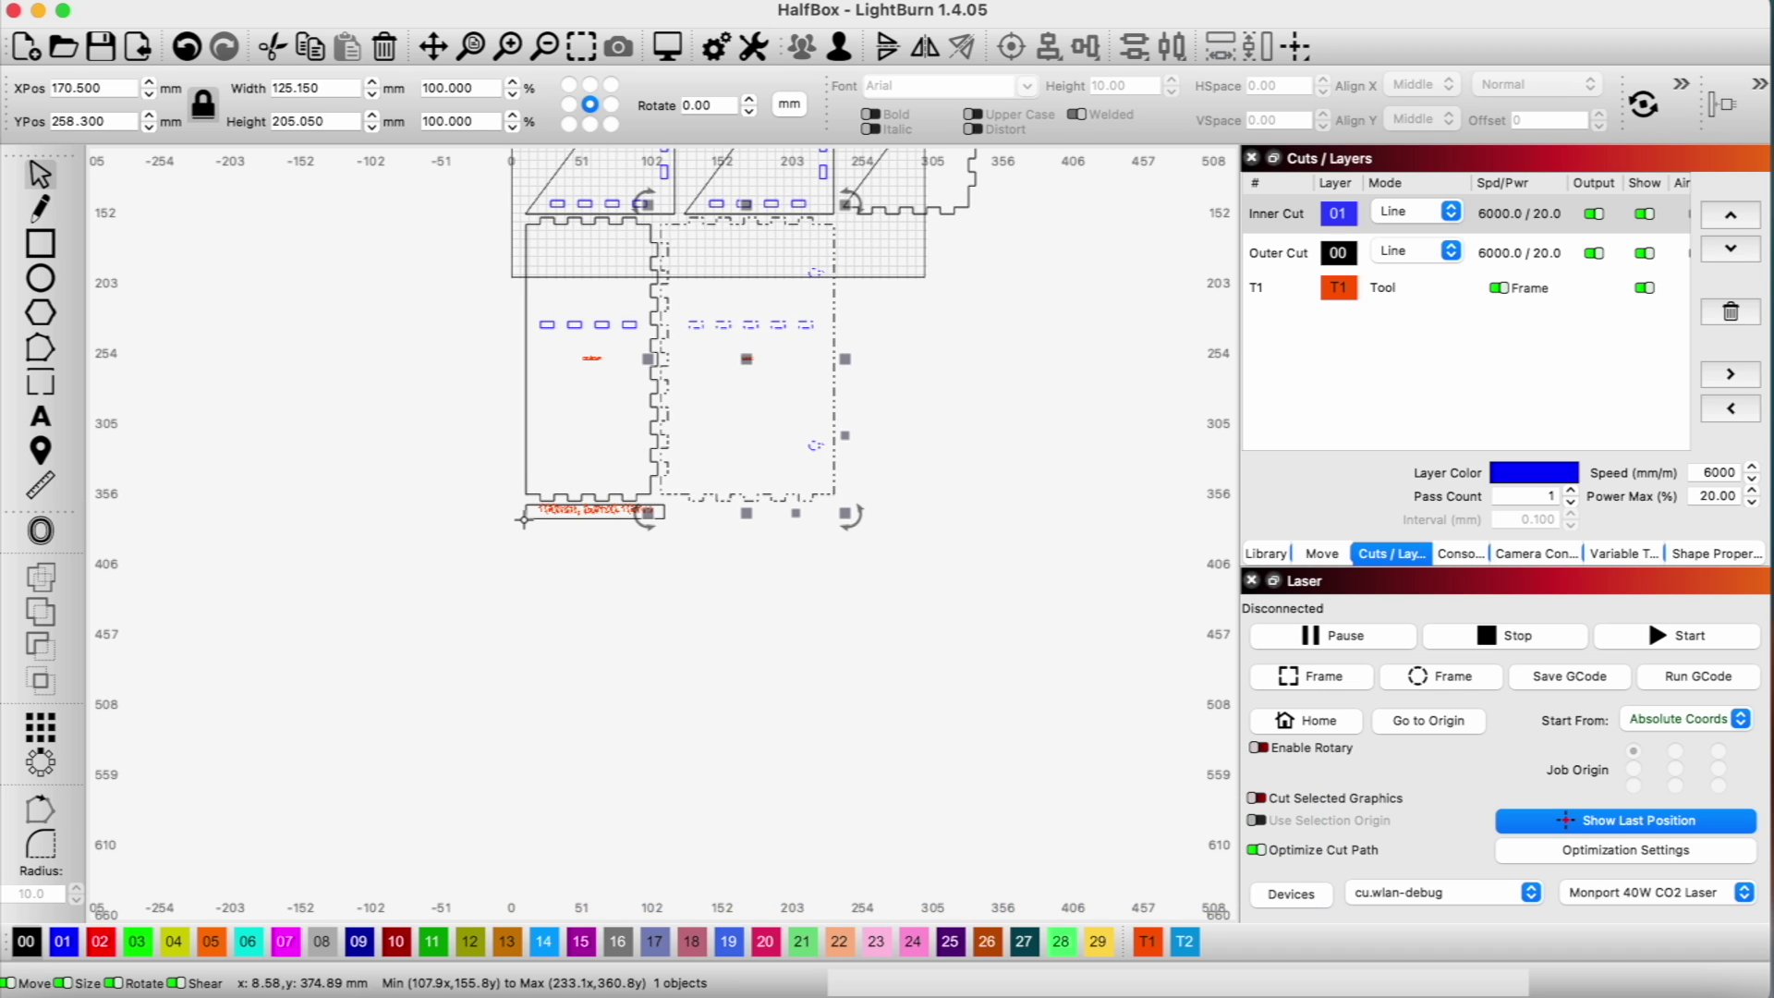
scroll(524, 519, up, 5)
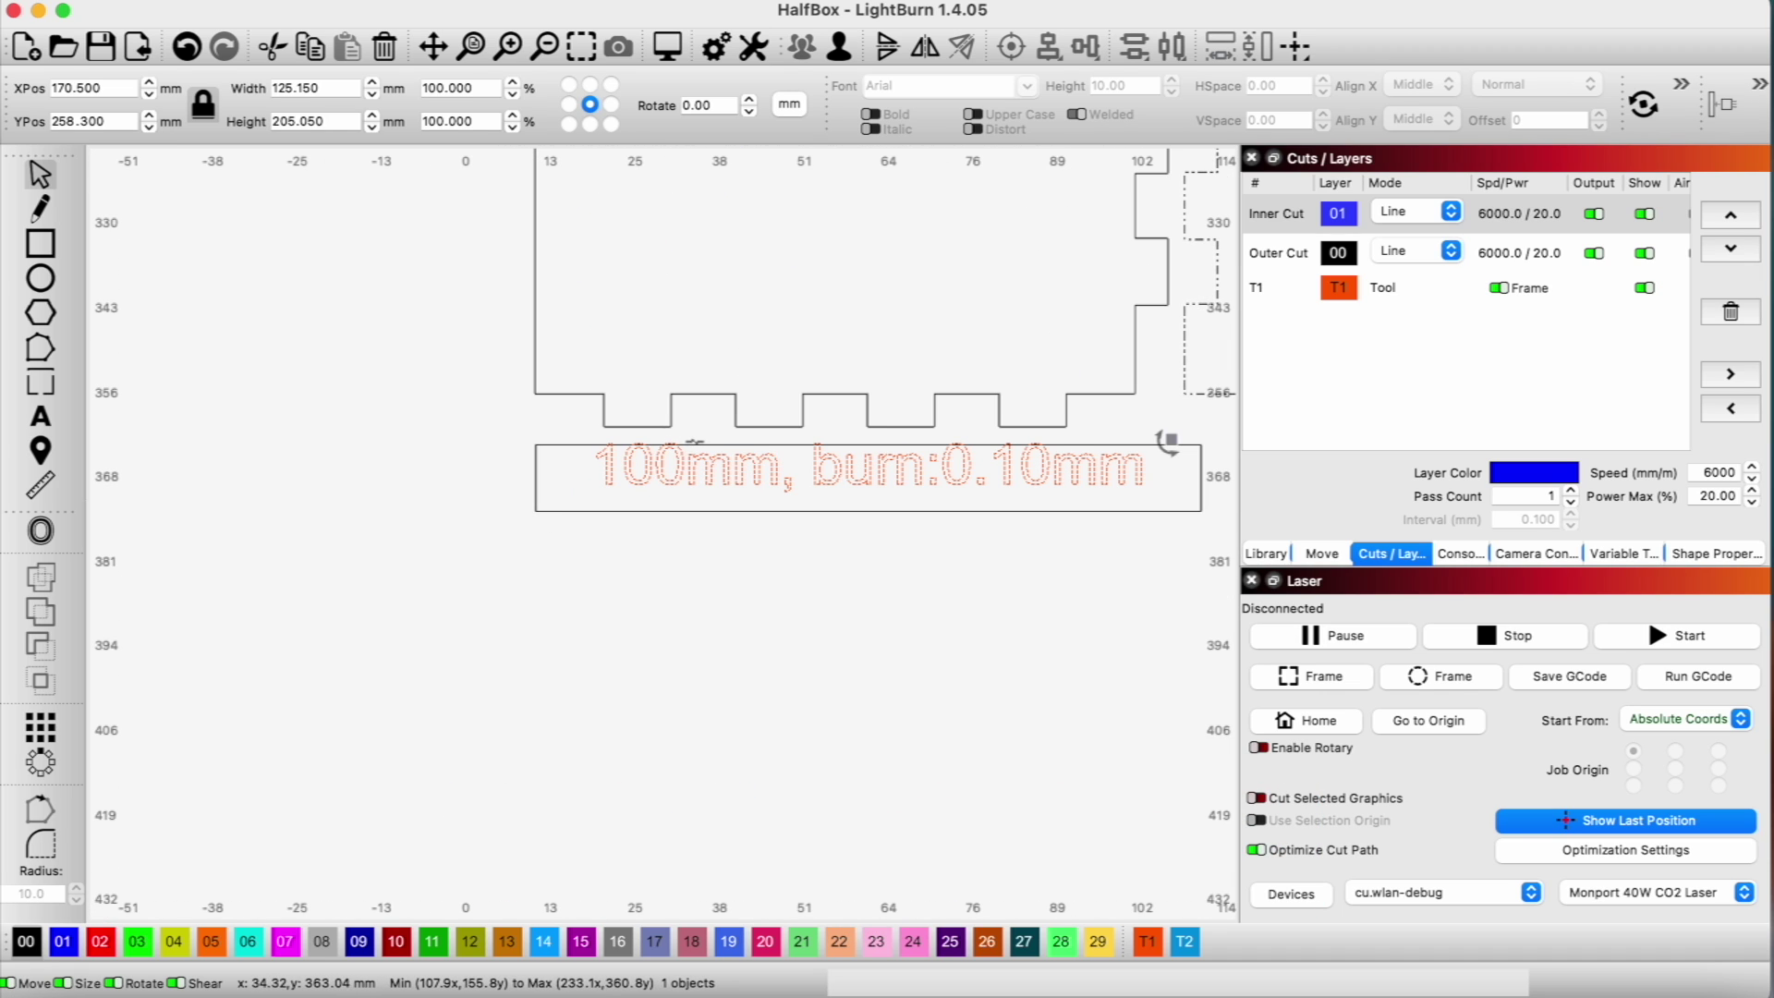
Delete the '100mm, burn:0.10mm' calibration label beneath the panels.
click(602, 467)
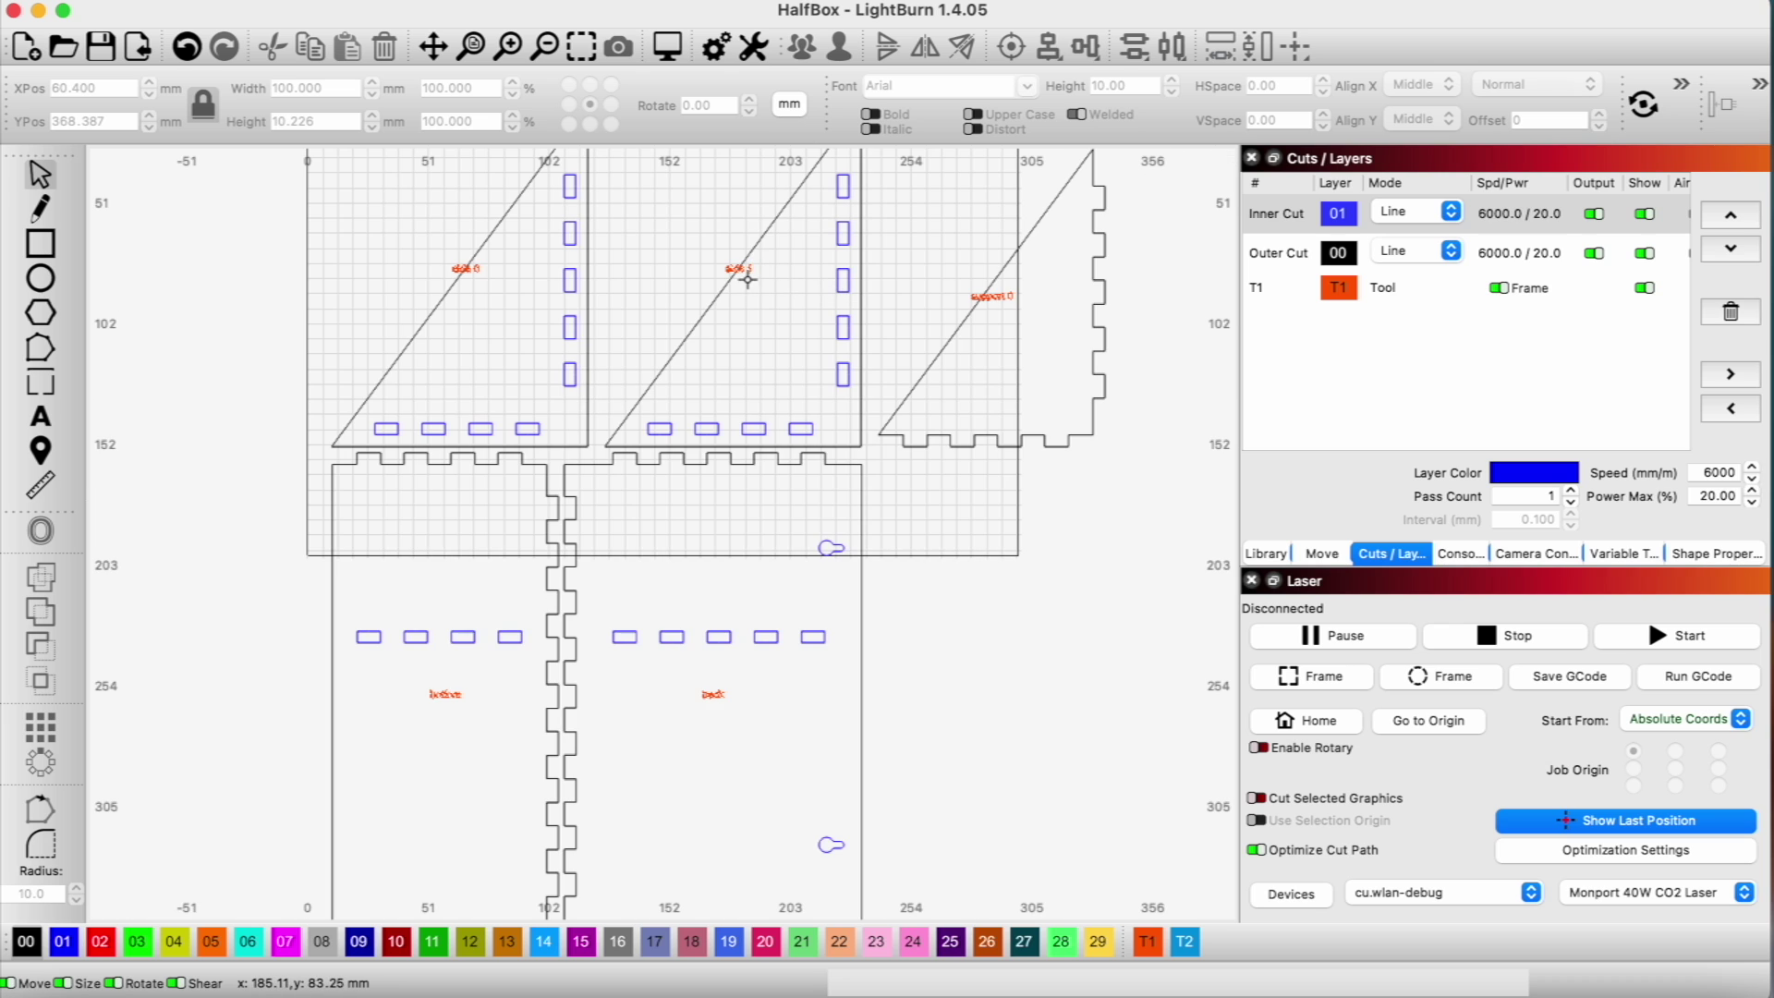
scroll(748, 279, up, 6)
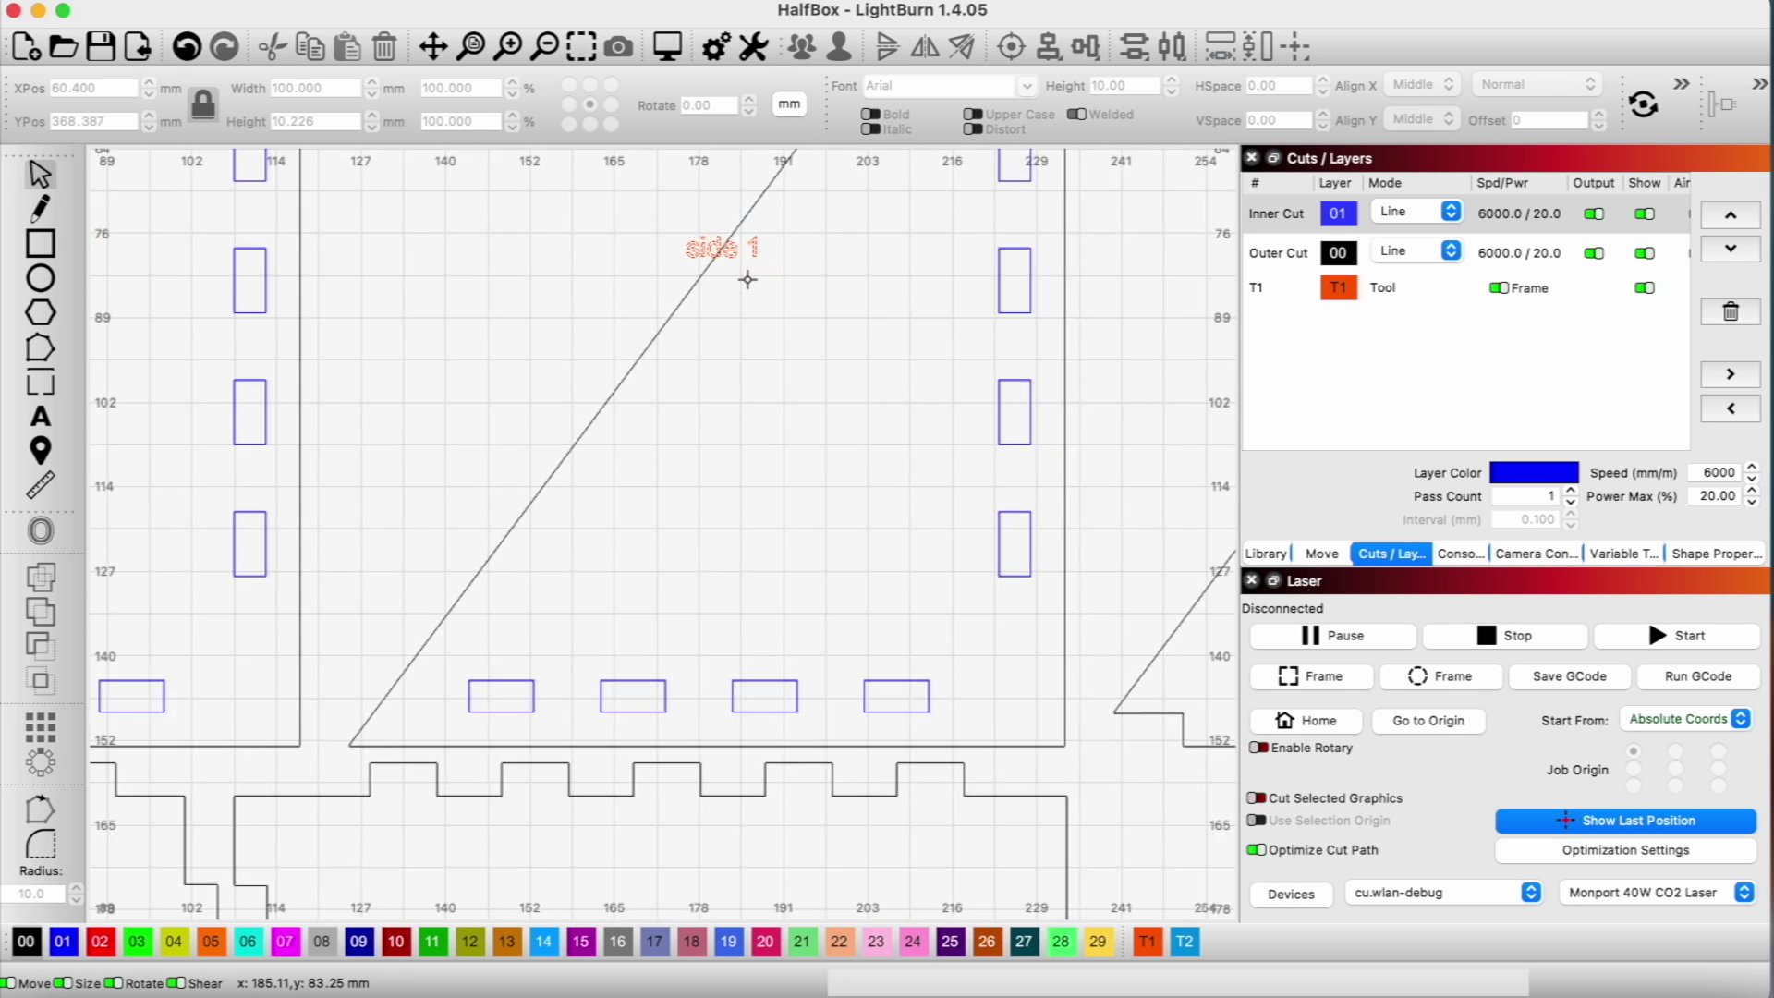
scroll(827, 328, down, 6)
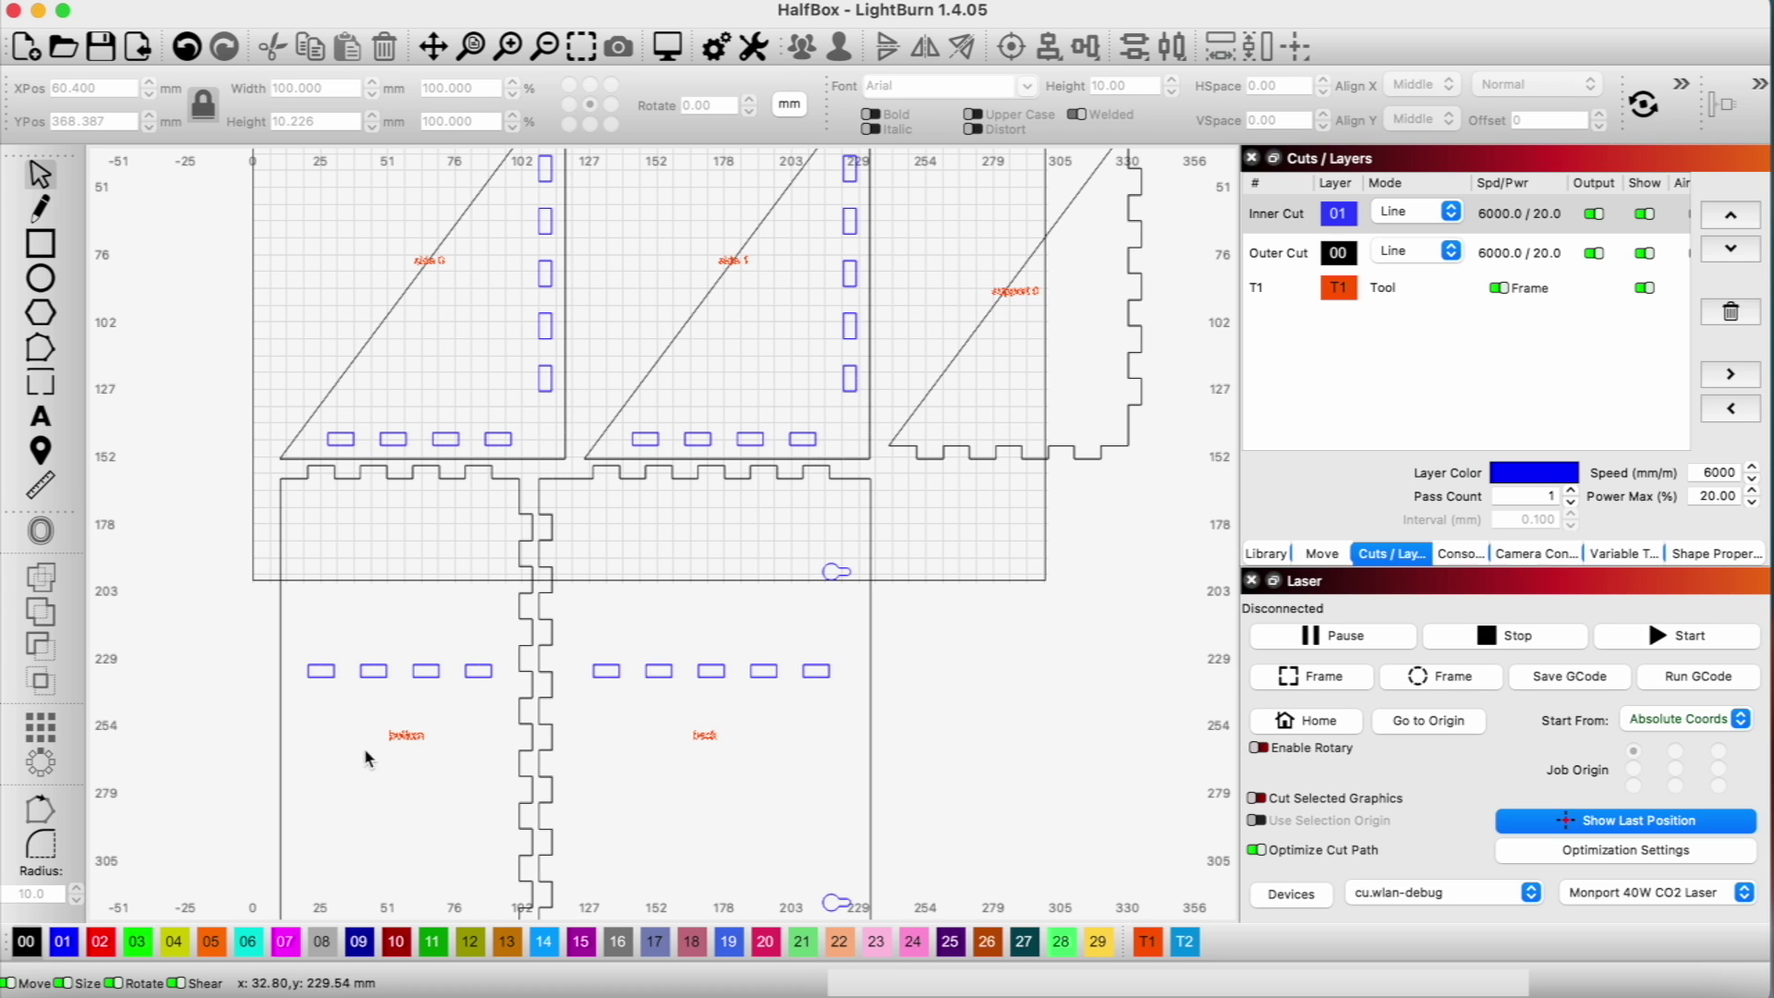
scroll(381, 736, up, 2)
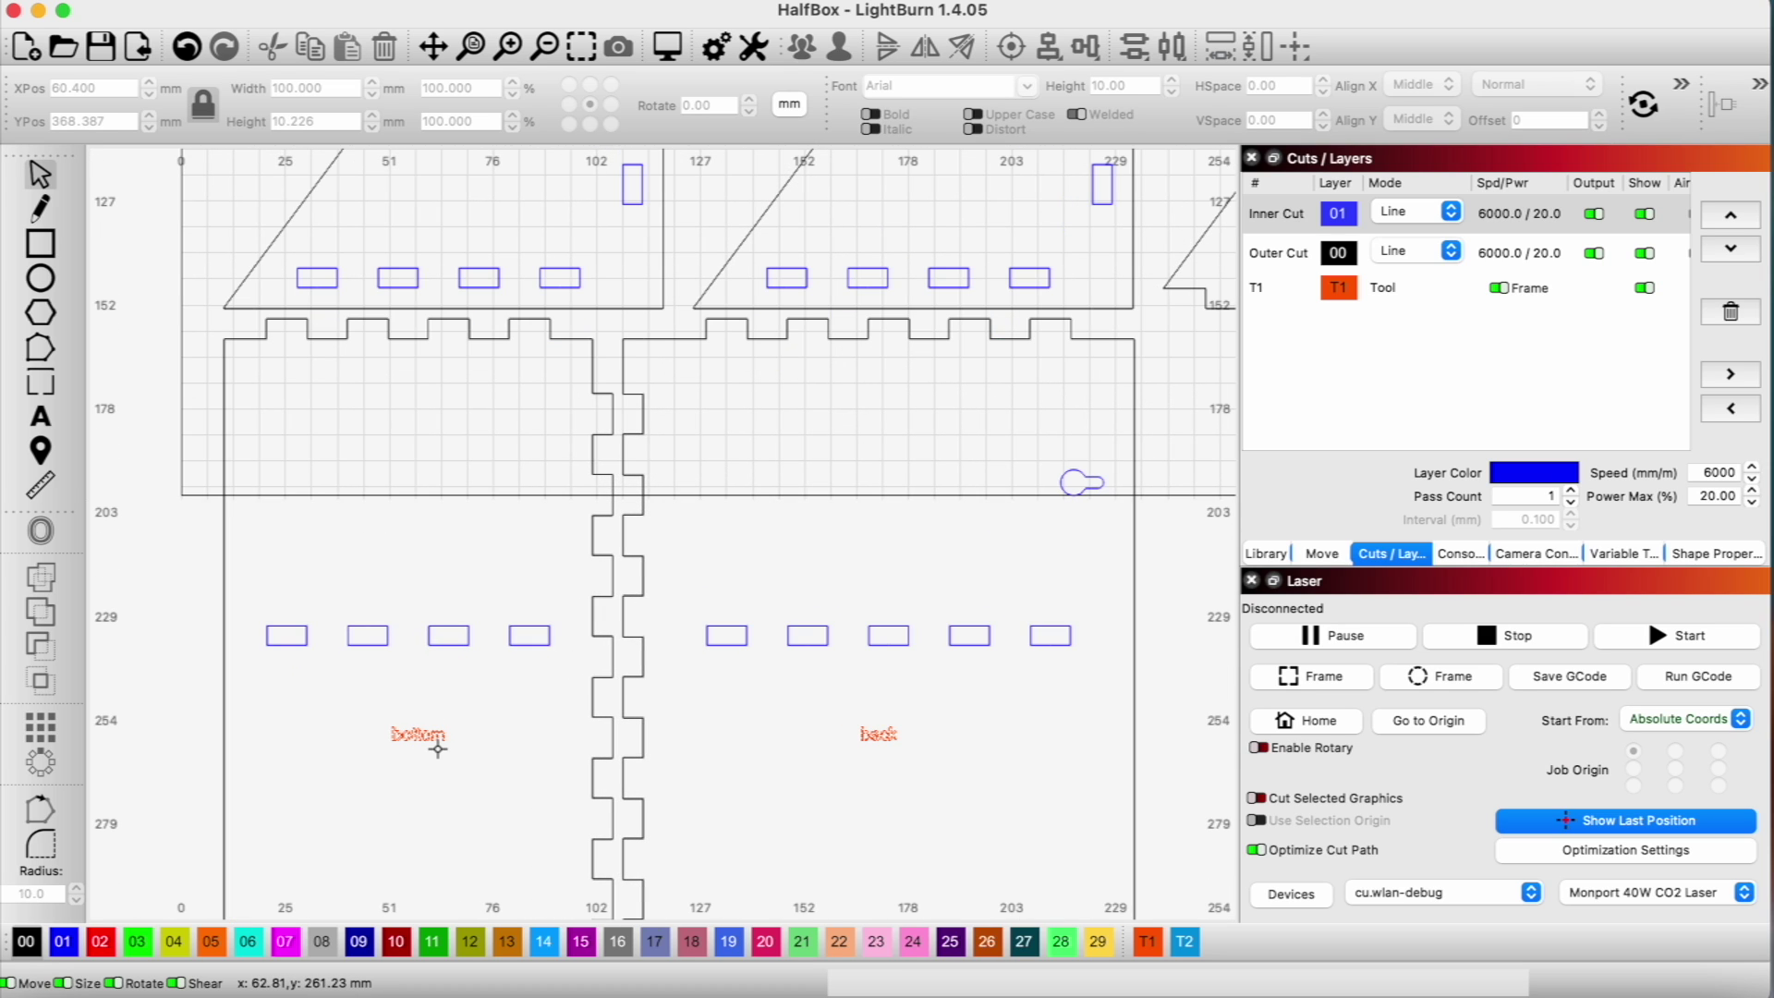
scroll(438, 748, down, 2)
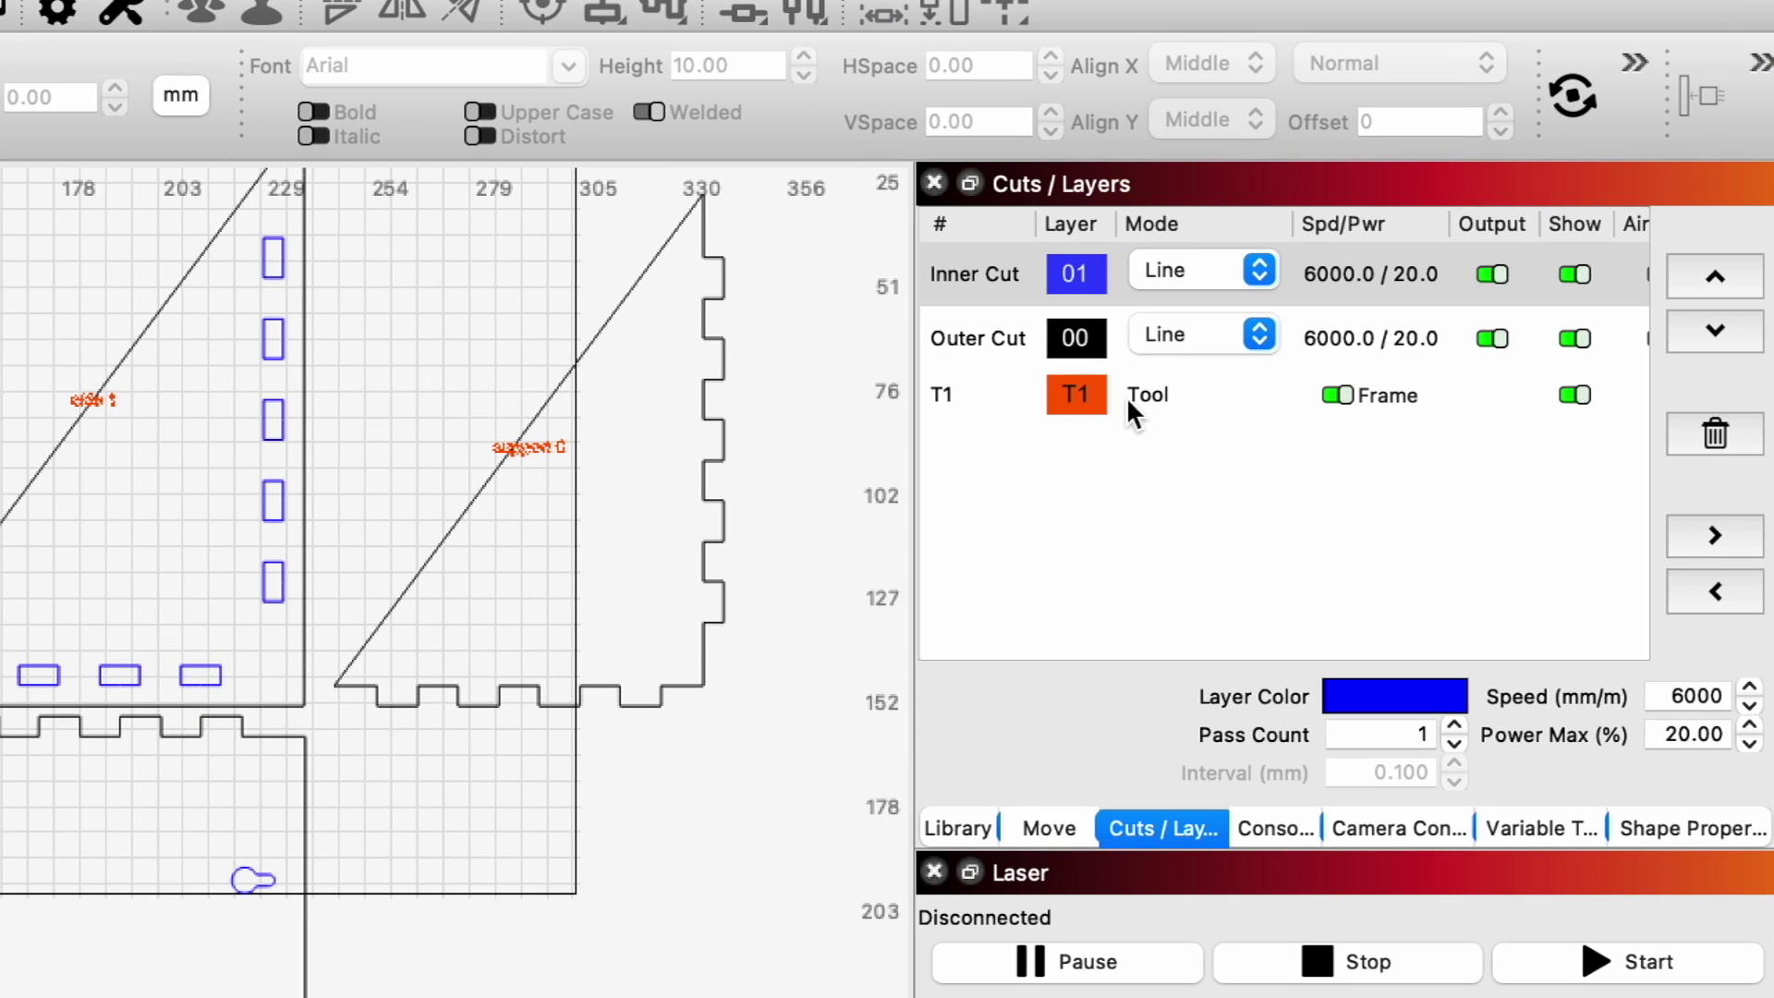
Move the middle triangular side panel against the first and rotate it 180°.
scroll(881, 501, down, 2)
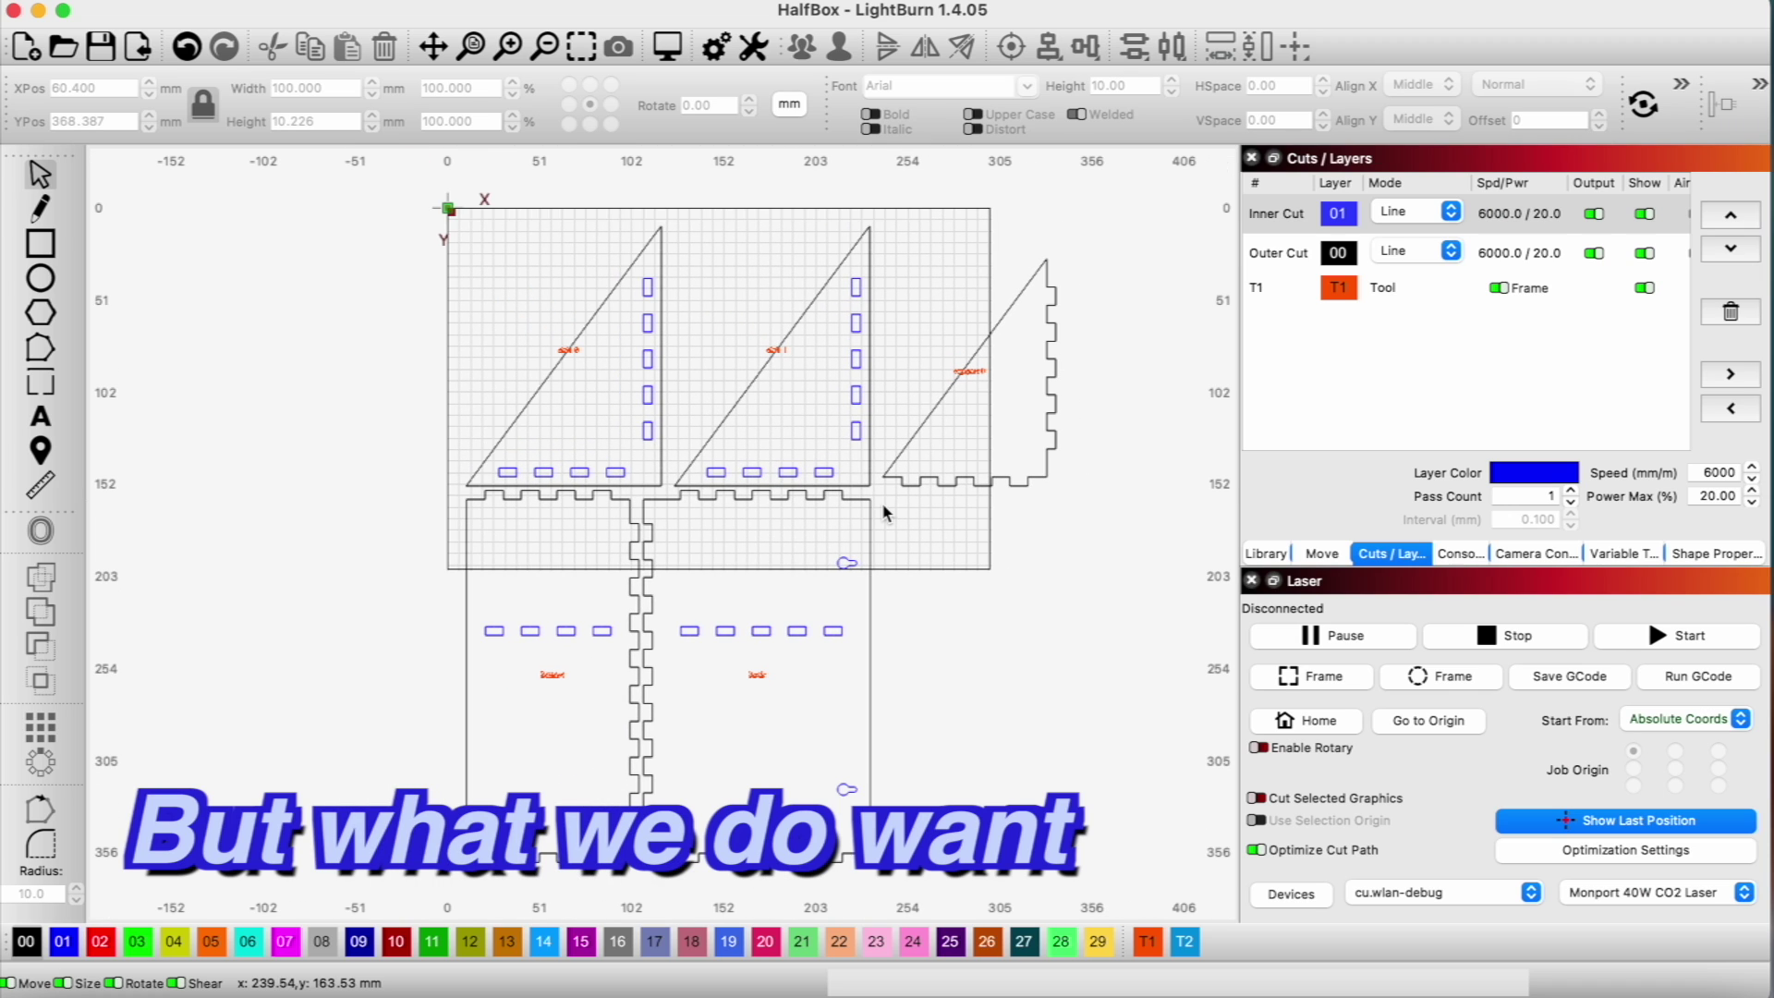
click(868, 407)
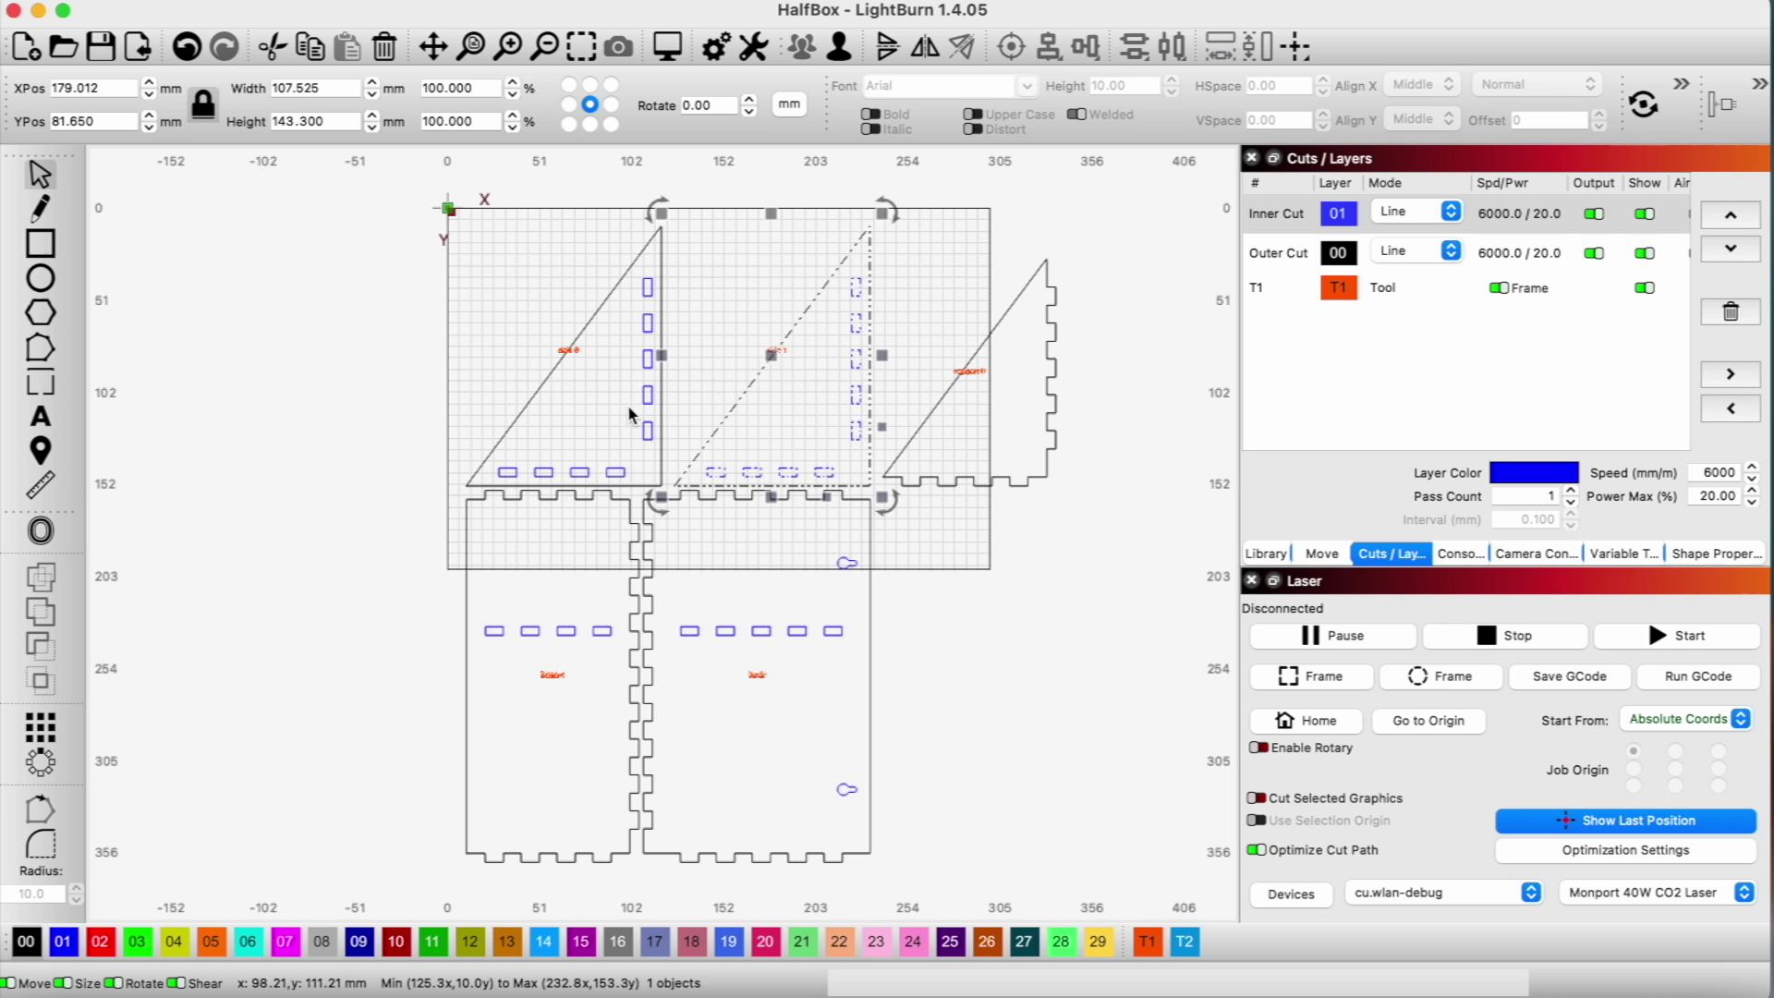
drag(781, 337, 774, 344)
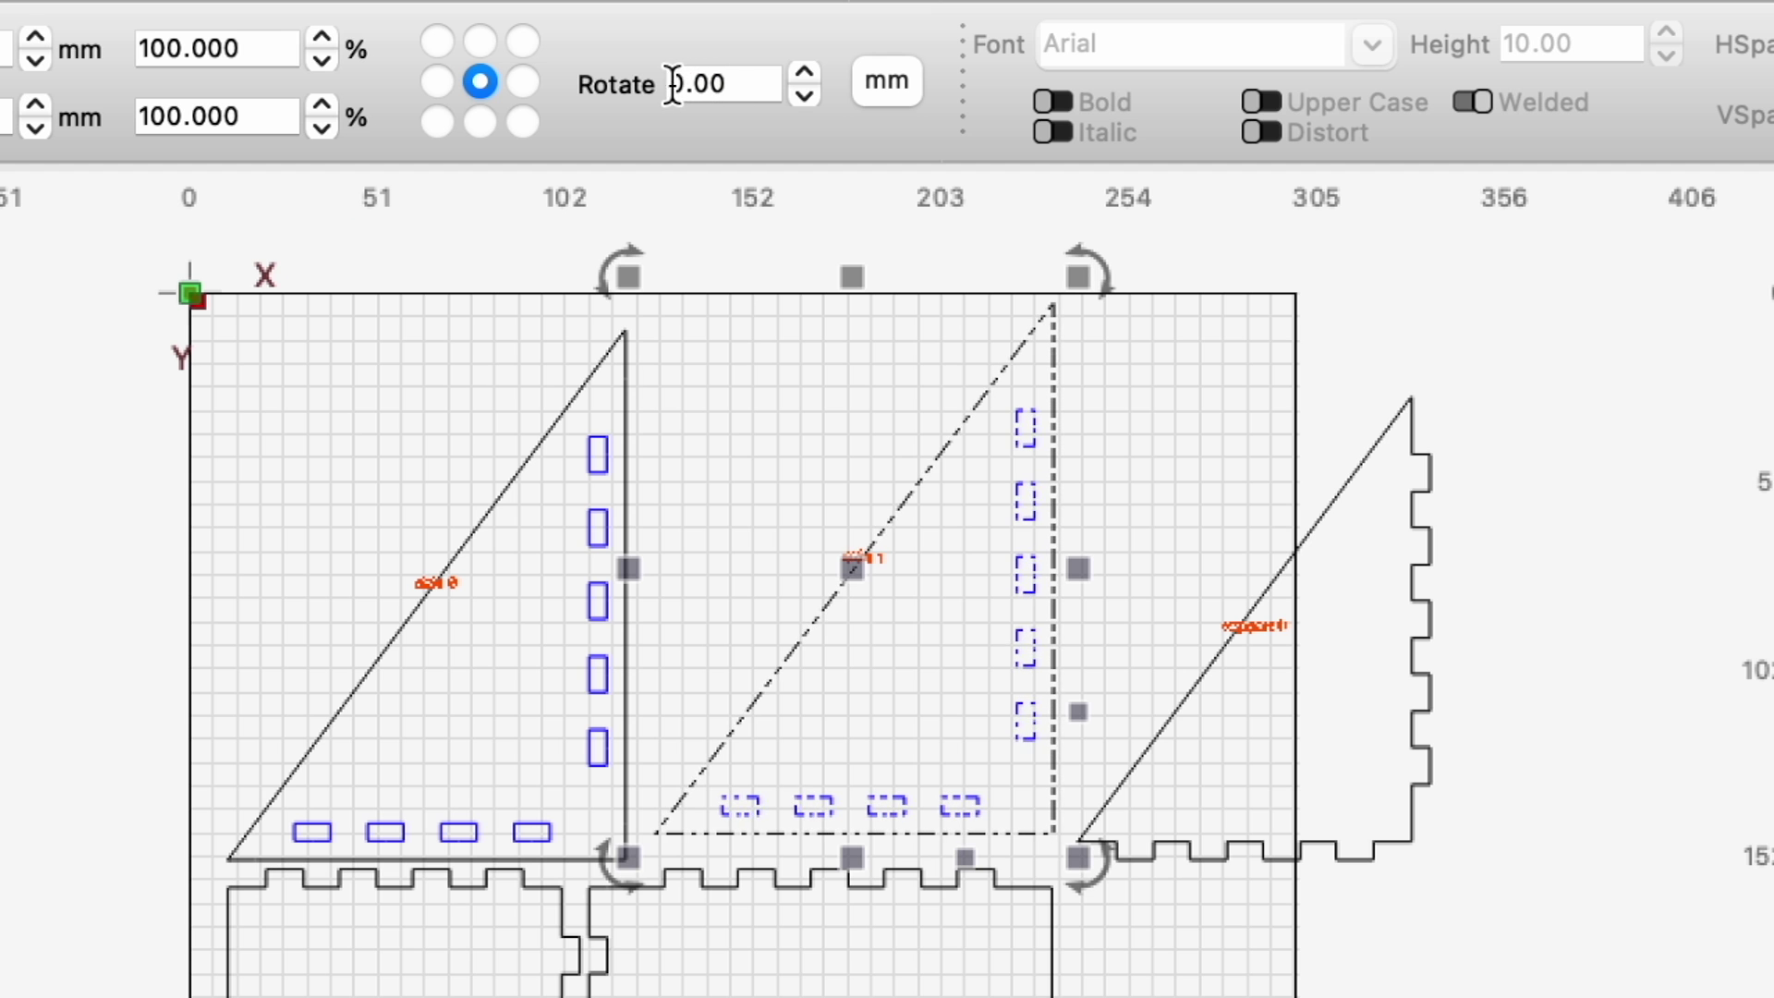
click(672, 85)
text(18)
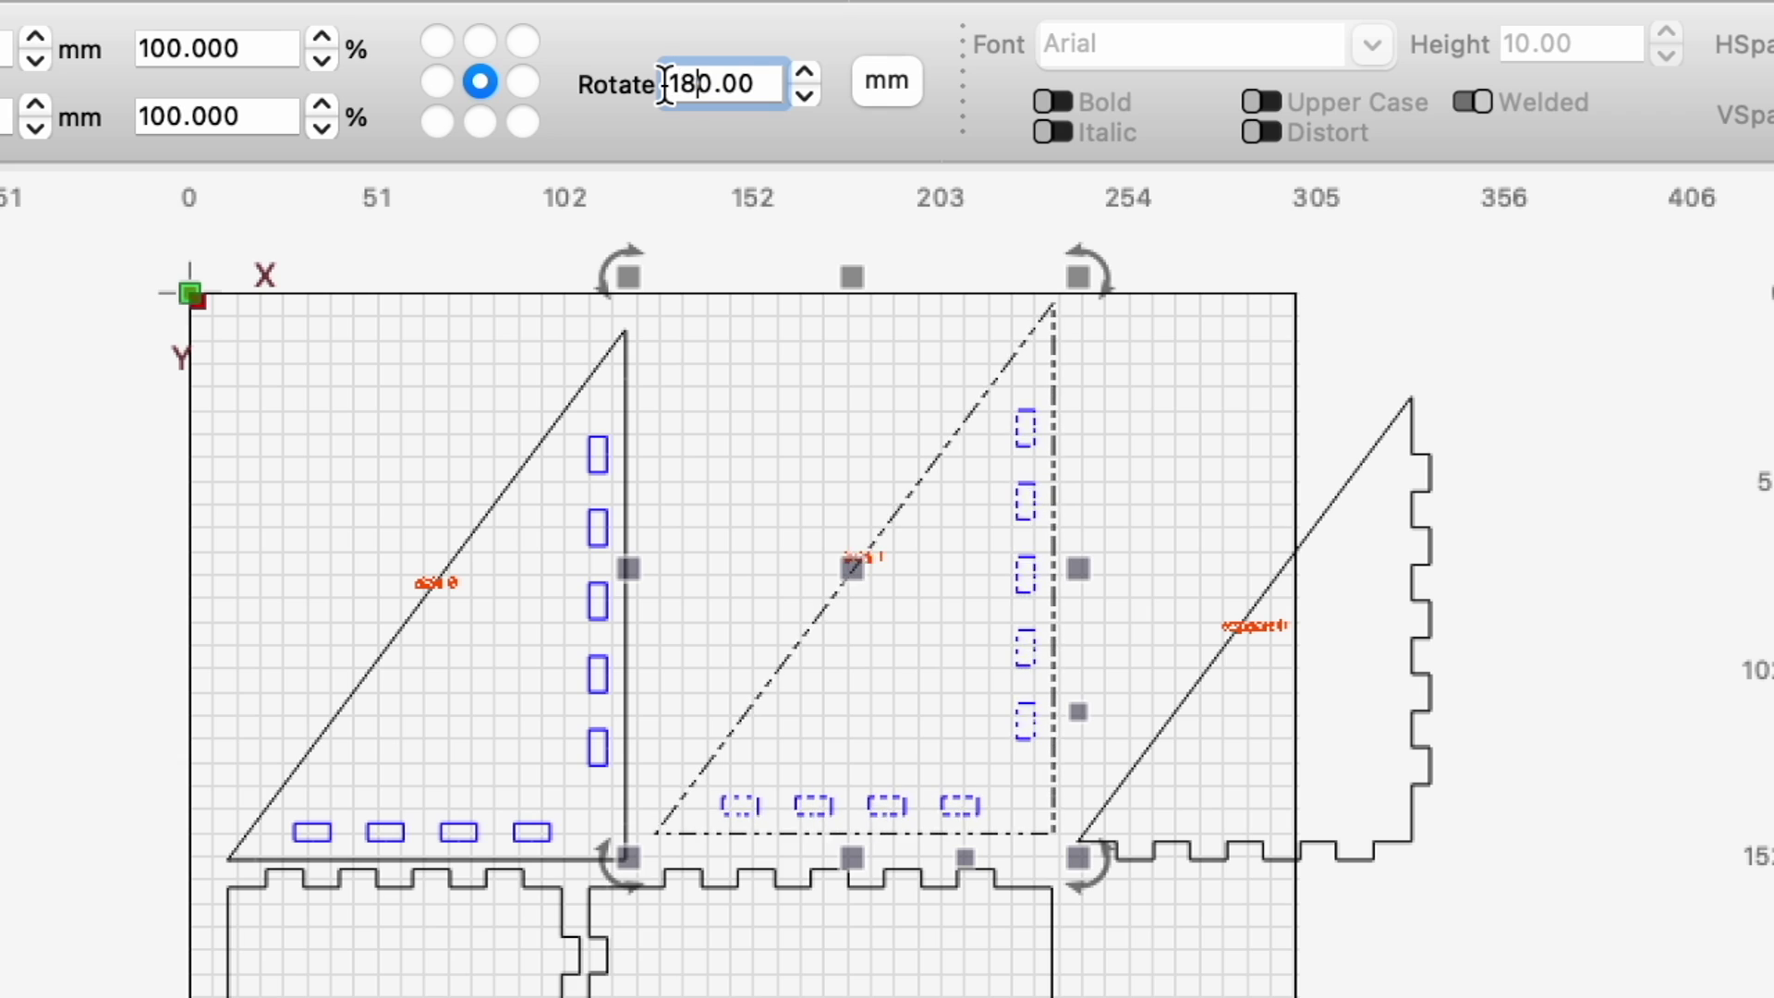
key(Return)
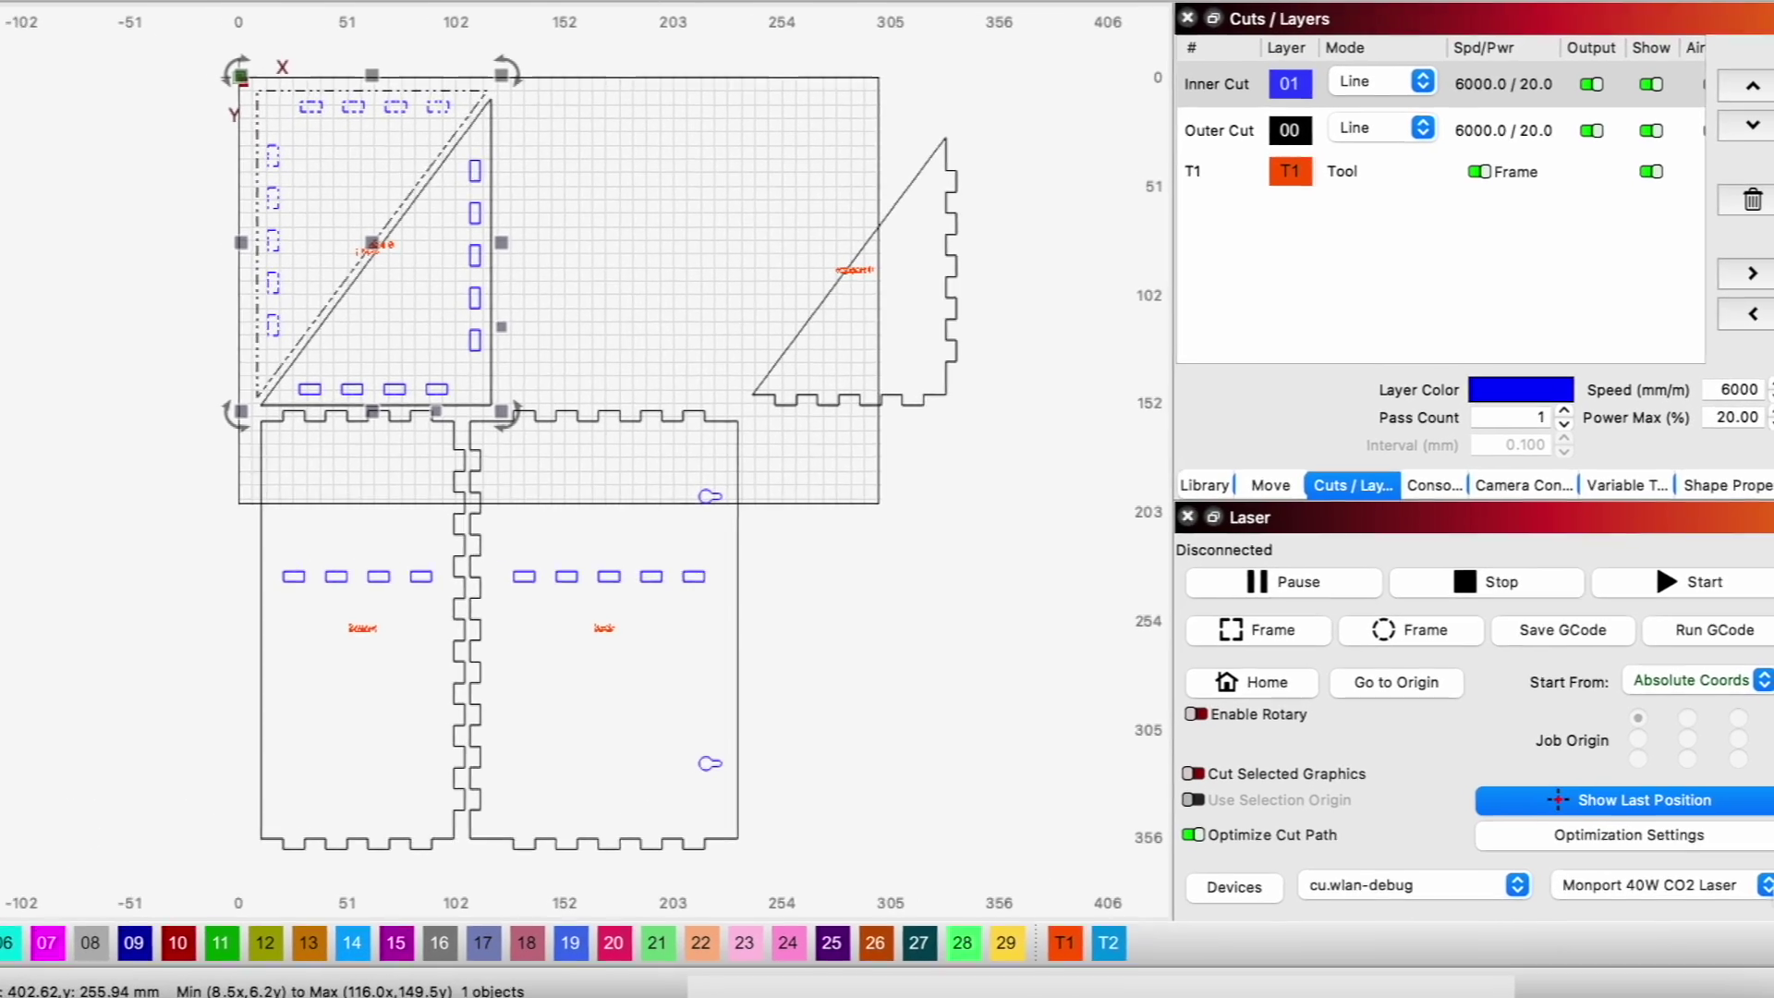
Set the laser device to xTool D1 Pro and select all parts.
click(1658, 892)
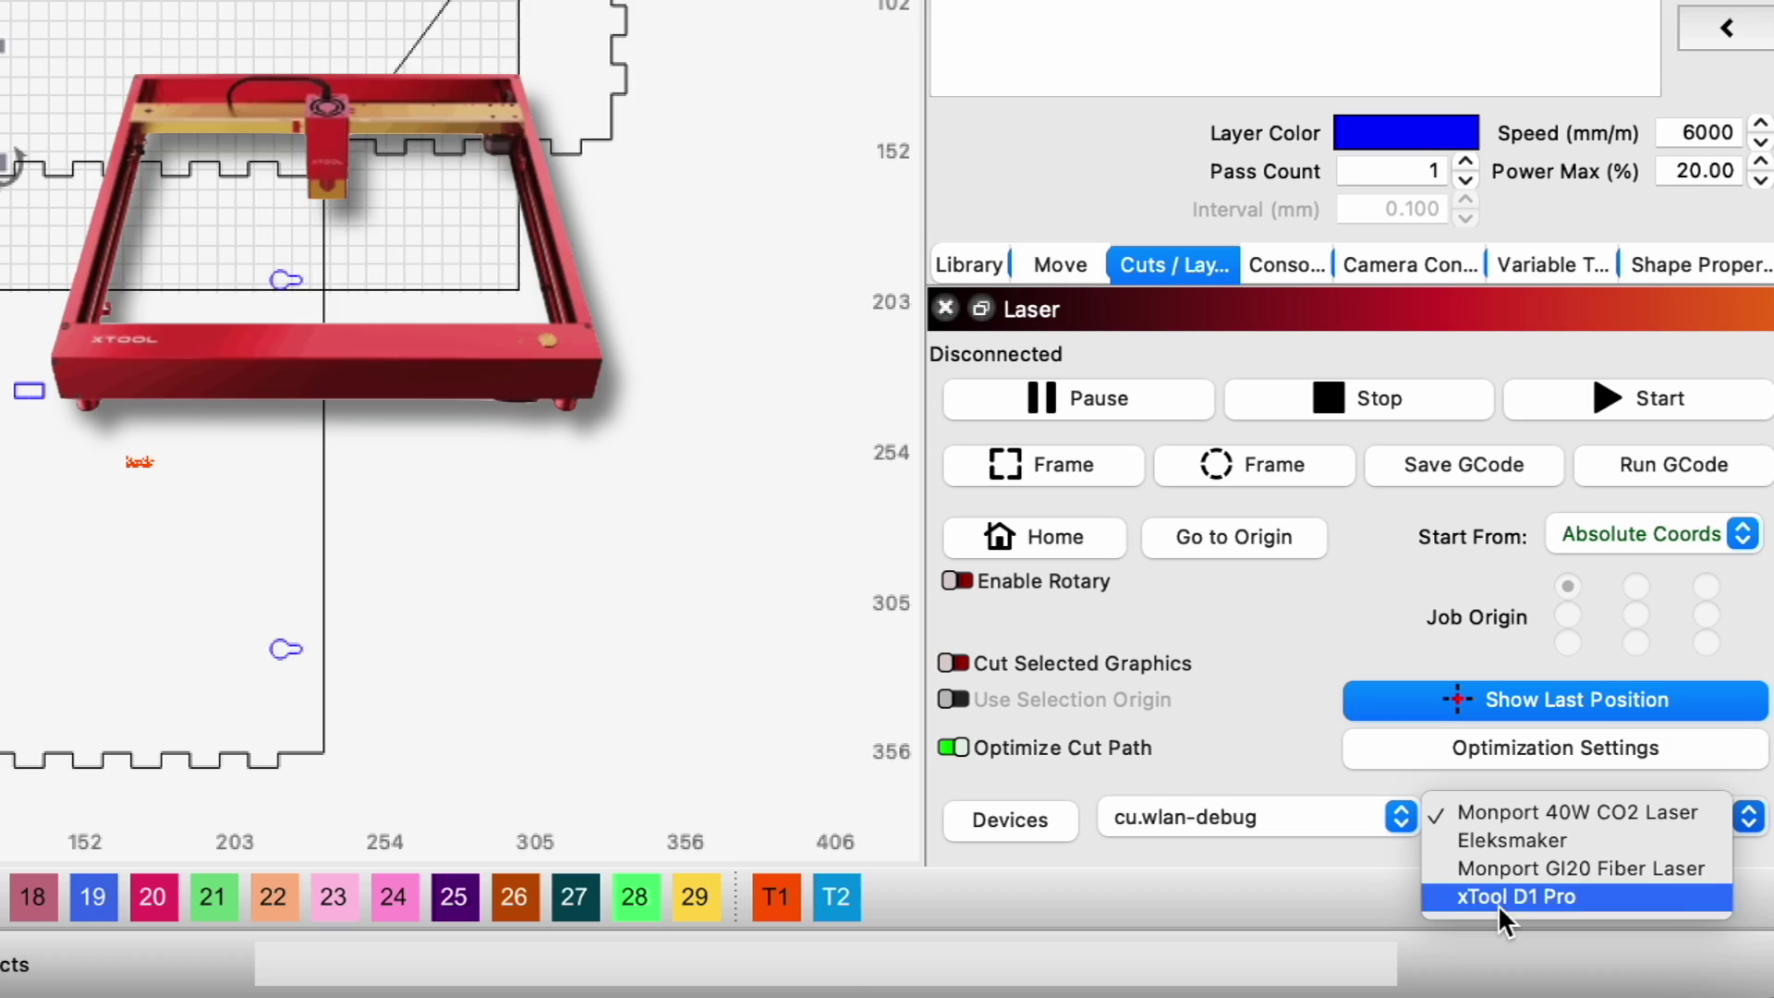
click(1499, 900)
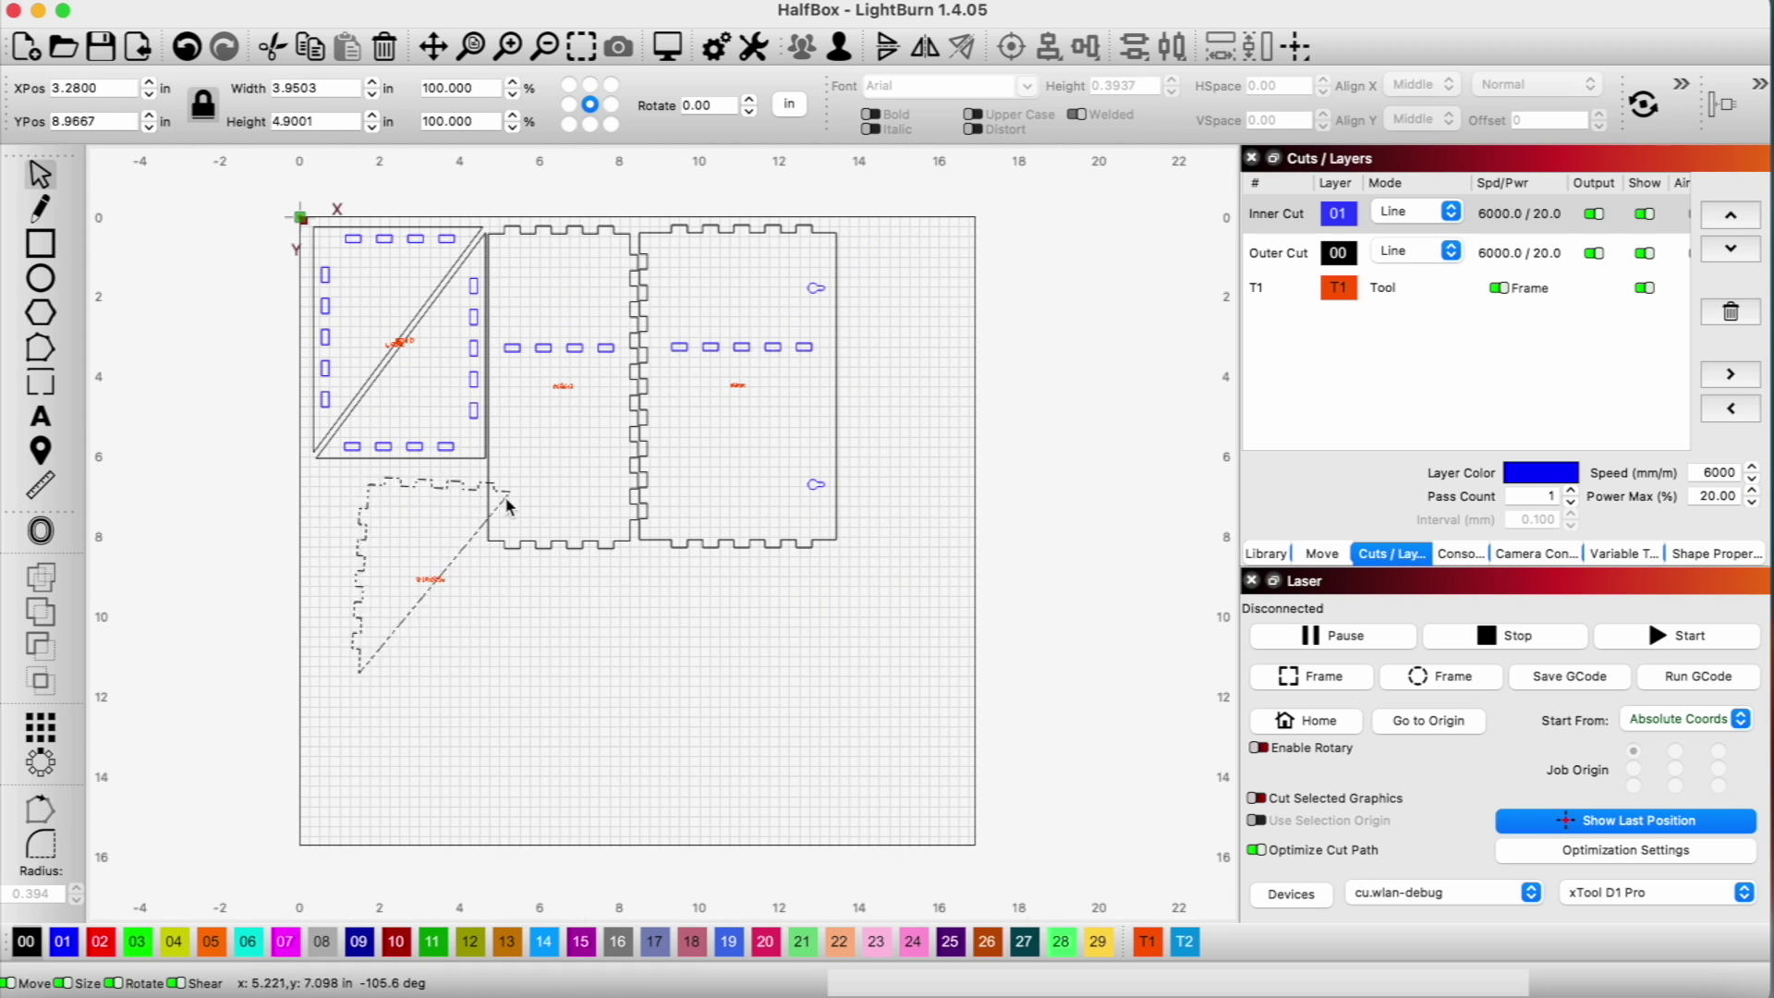
key(ctrl+a)
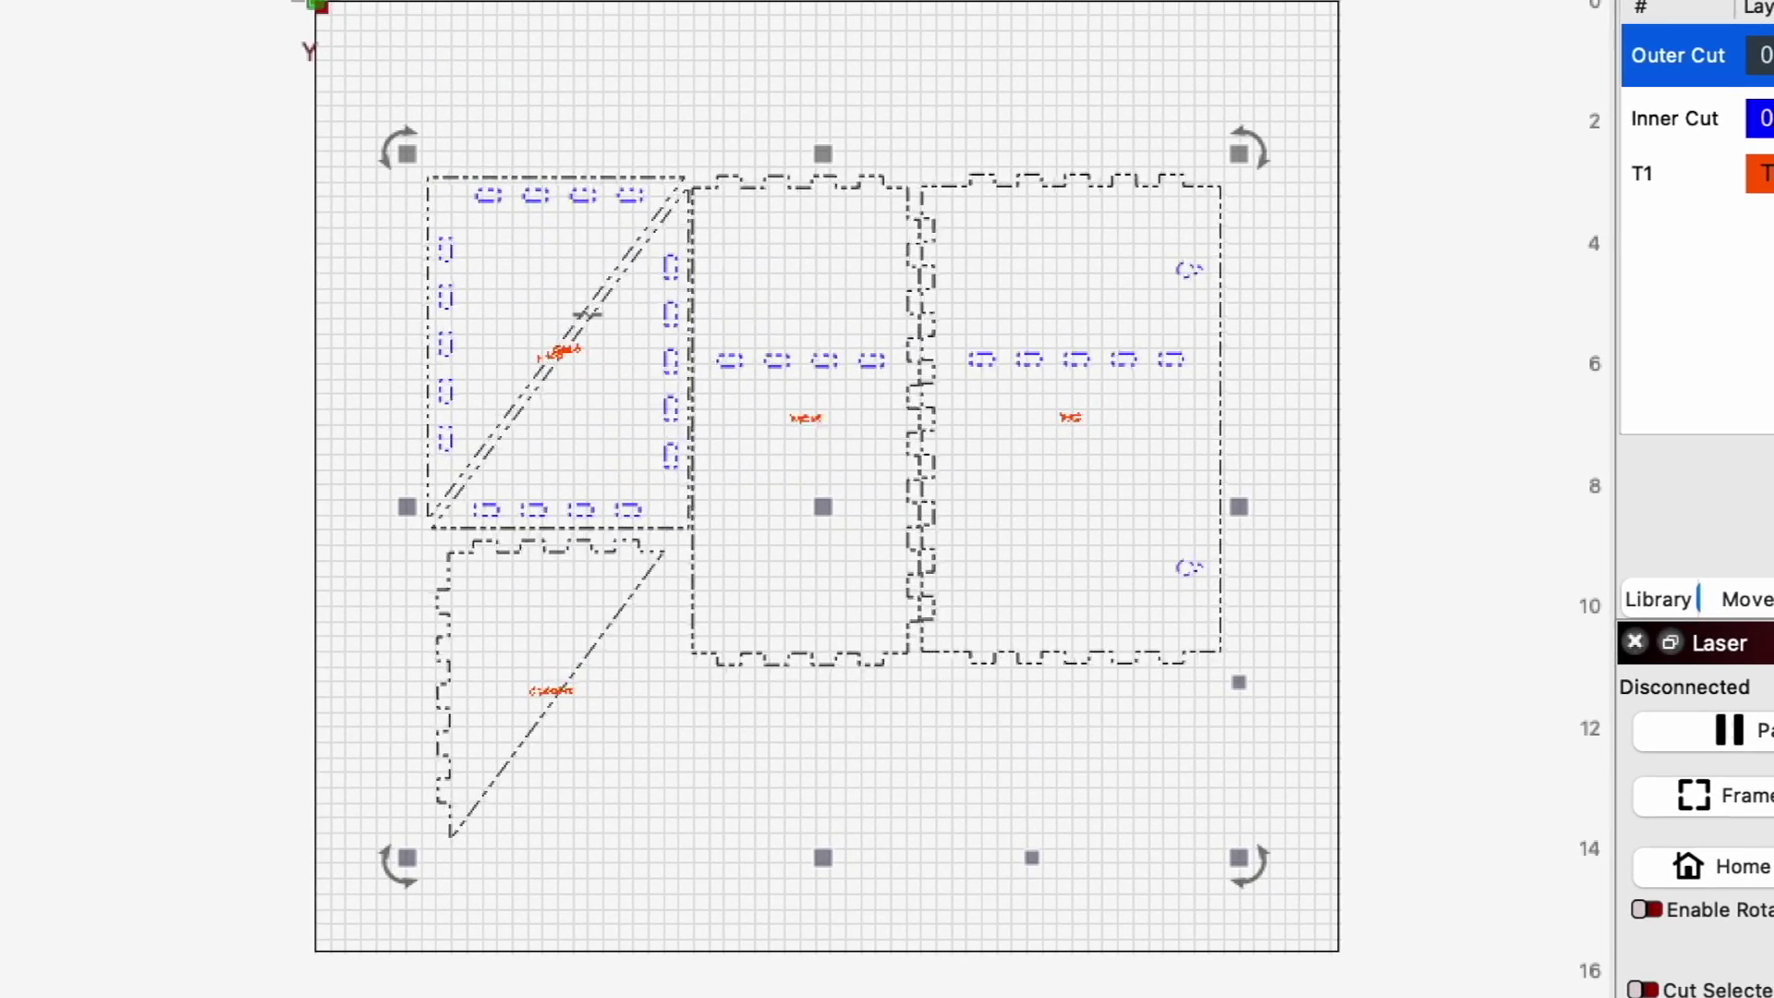
Reorder the layers so Inner Cut runs before Outer Cut.
scroll(587, 314, up, 1)
scroll(586, 314, up, 1)
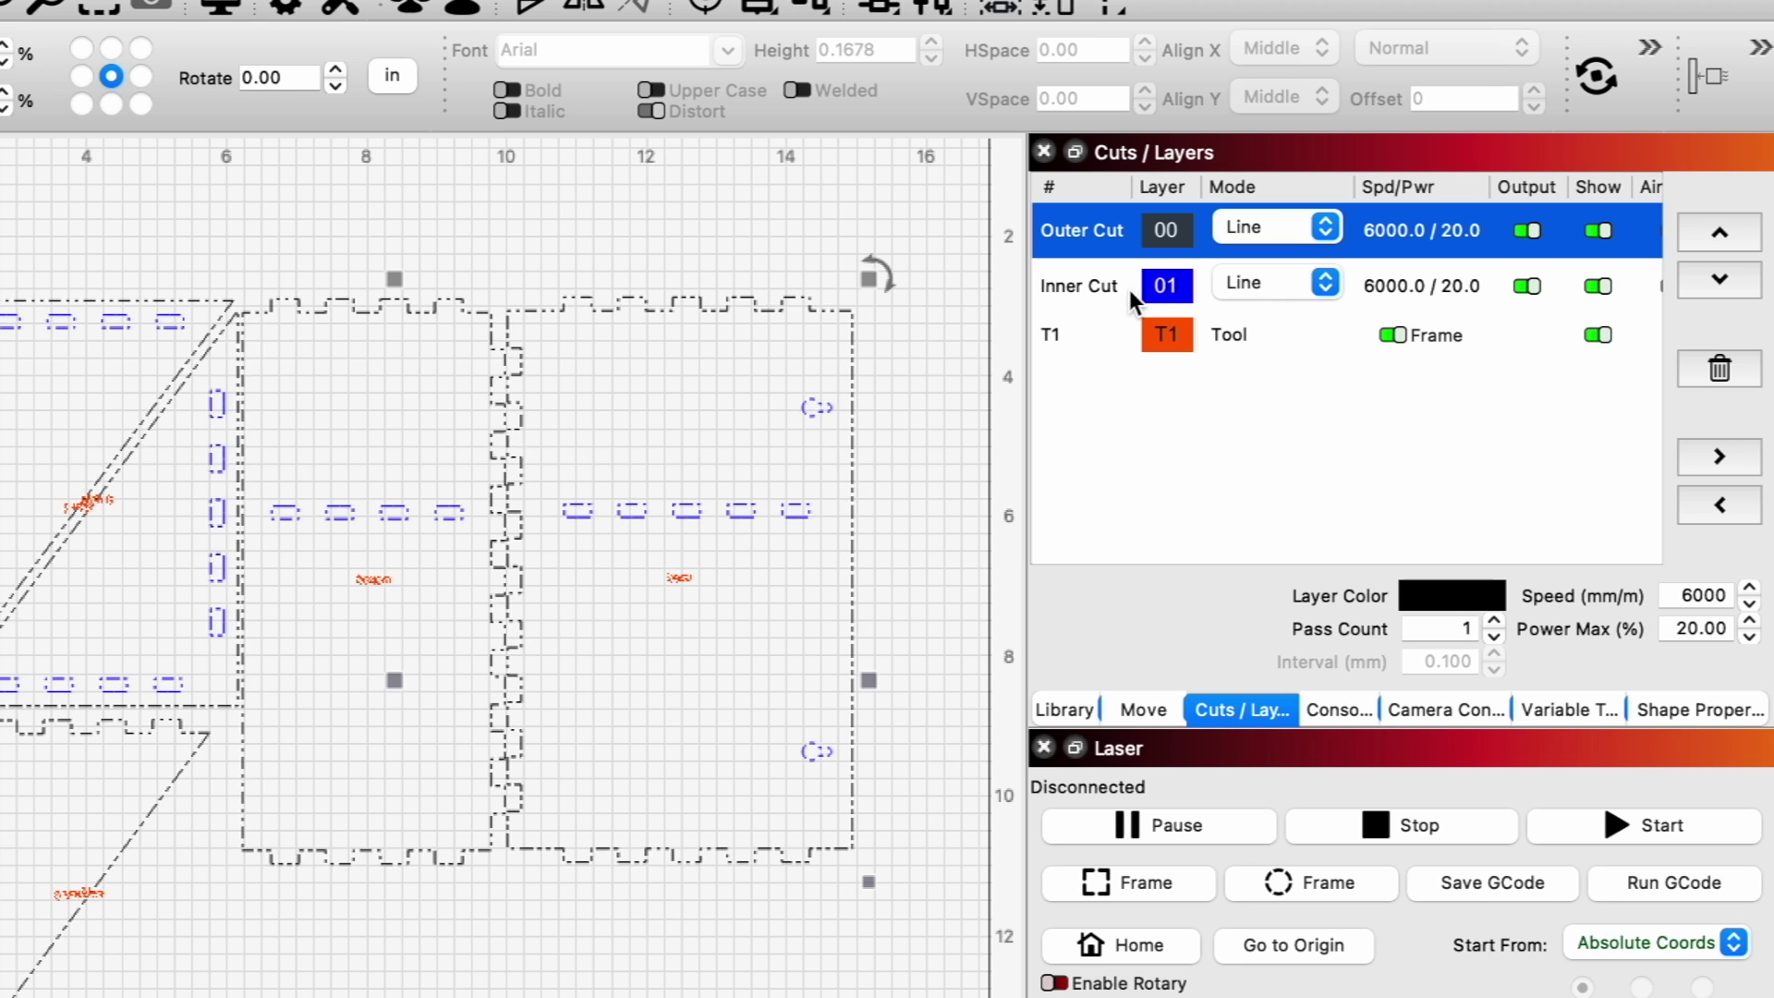
drag(1339, 251, 1343, 230)
drag(1171, 254, 1174, 229)
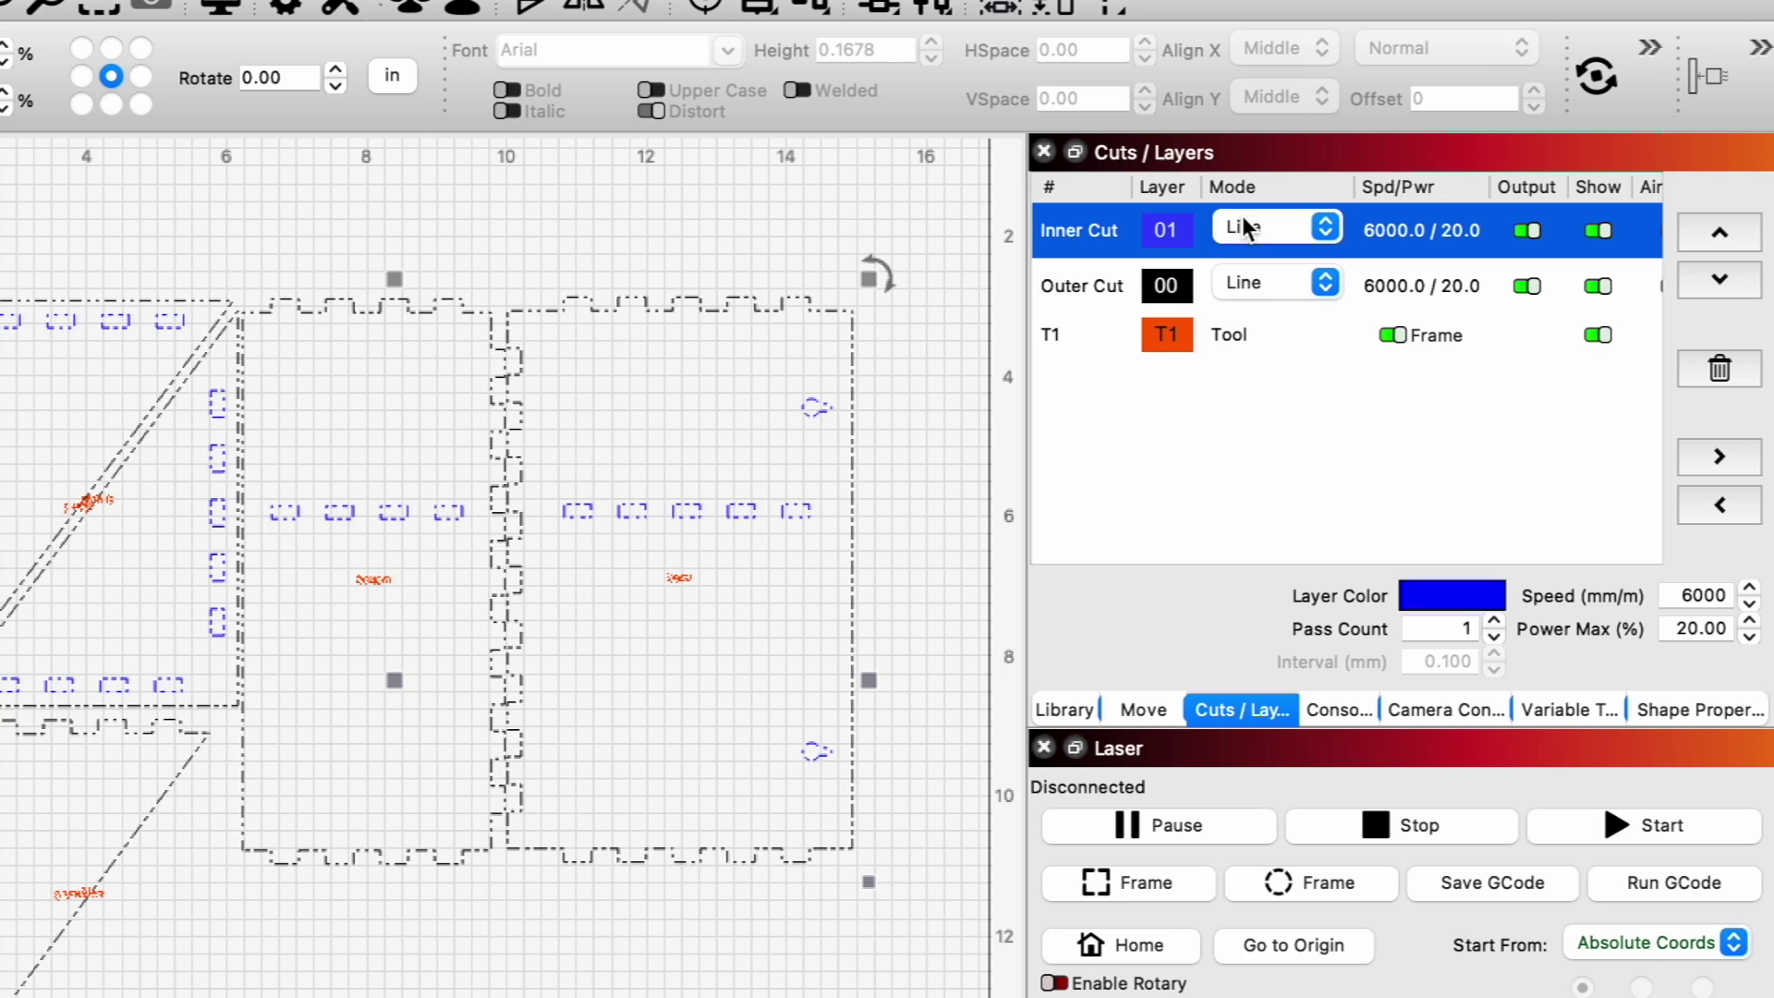
Apply the Plywood Cut 1/2 in library settings: 800 mm/m, 100% power, 4 passes.
click(1063, 709)
click(1044, 263)
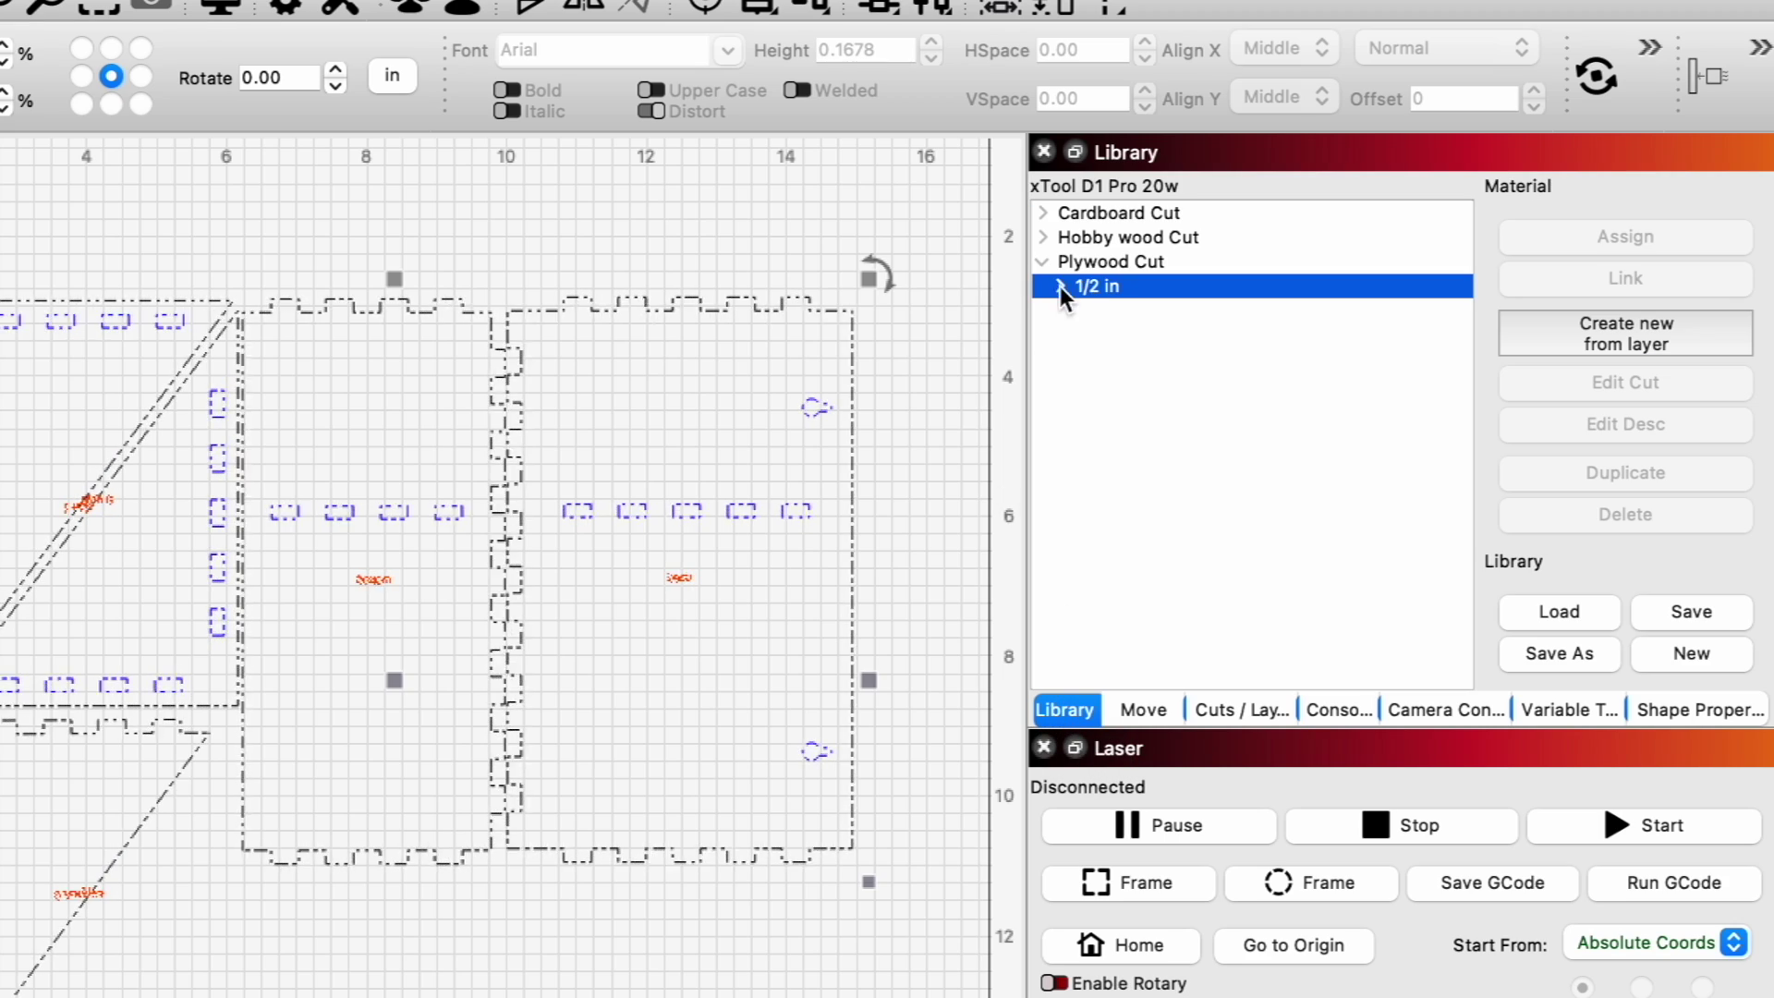
click(1053, 285)
double_click(1201, 308)
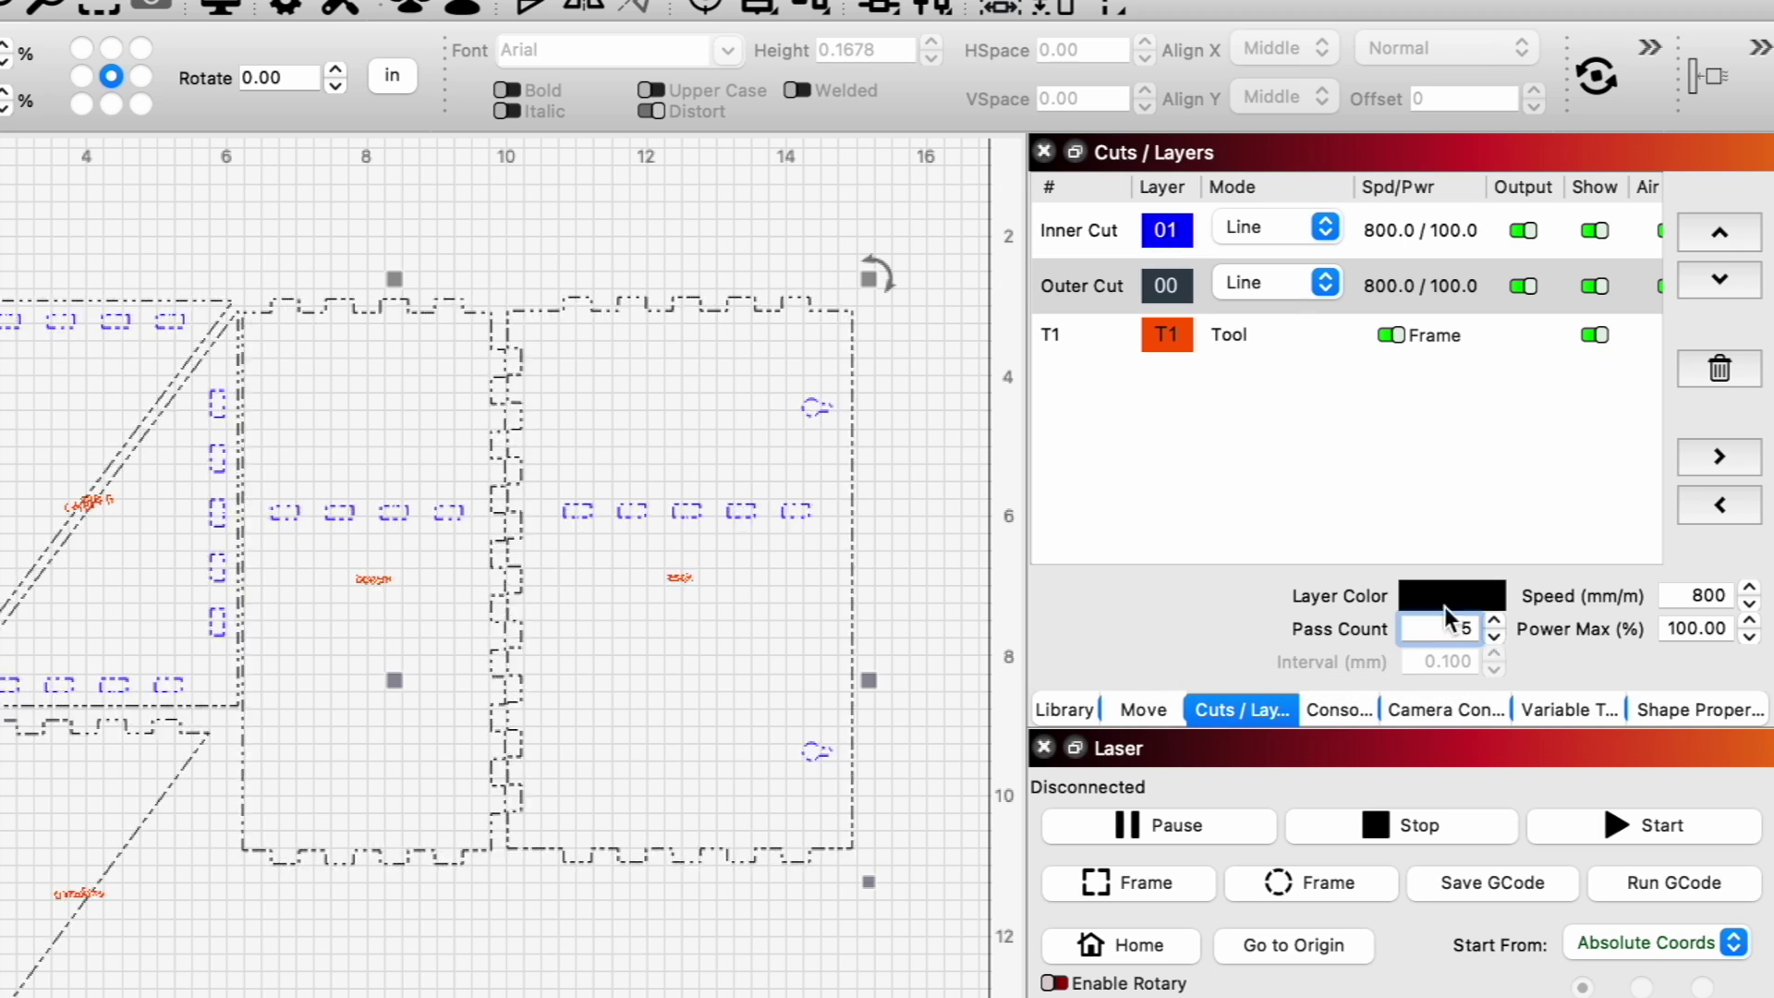
click(1389, 292)
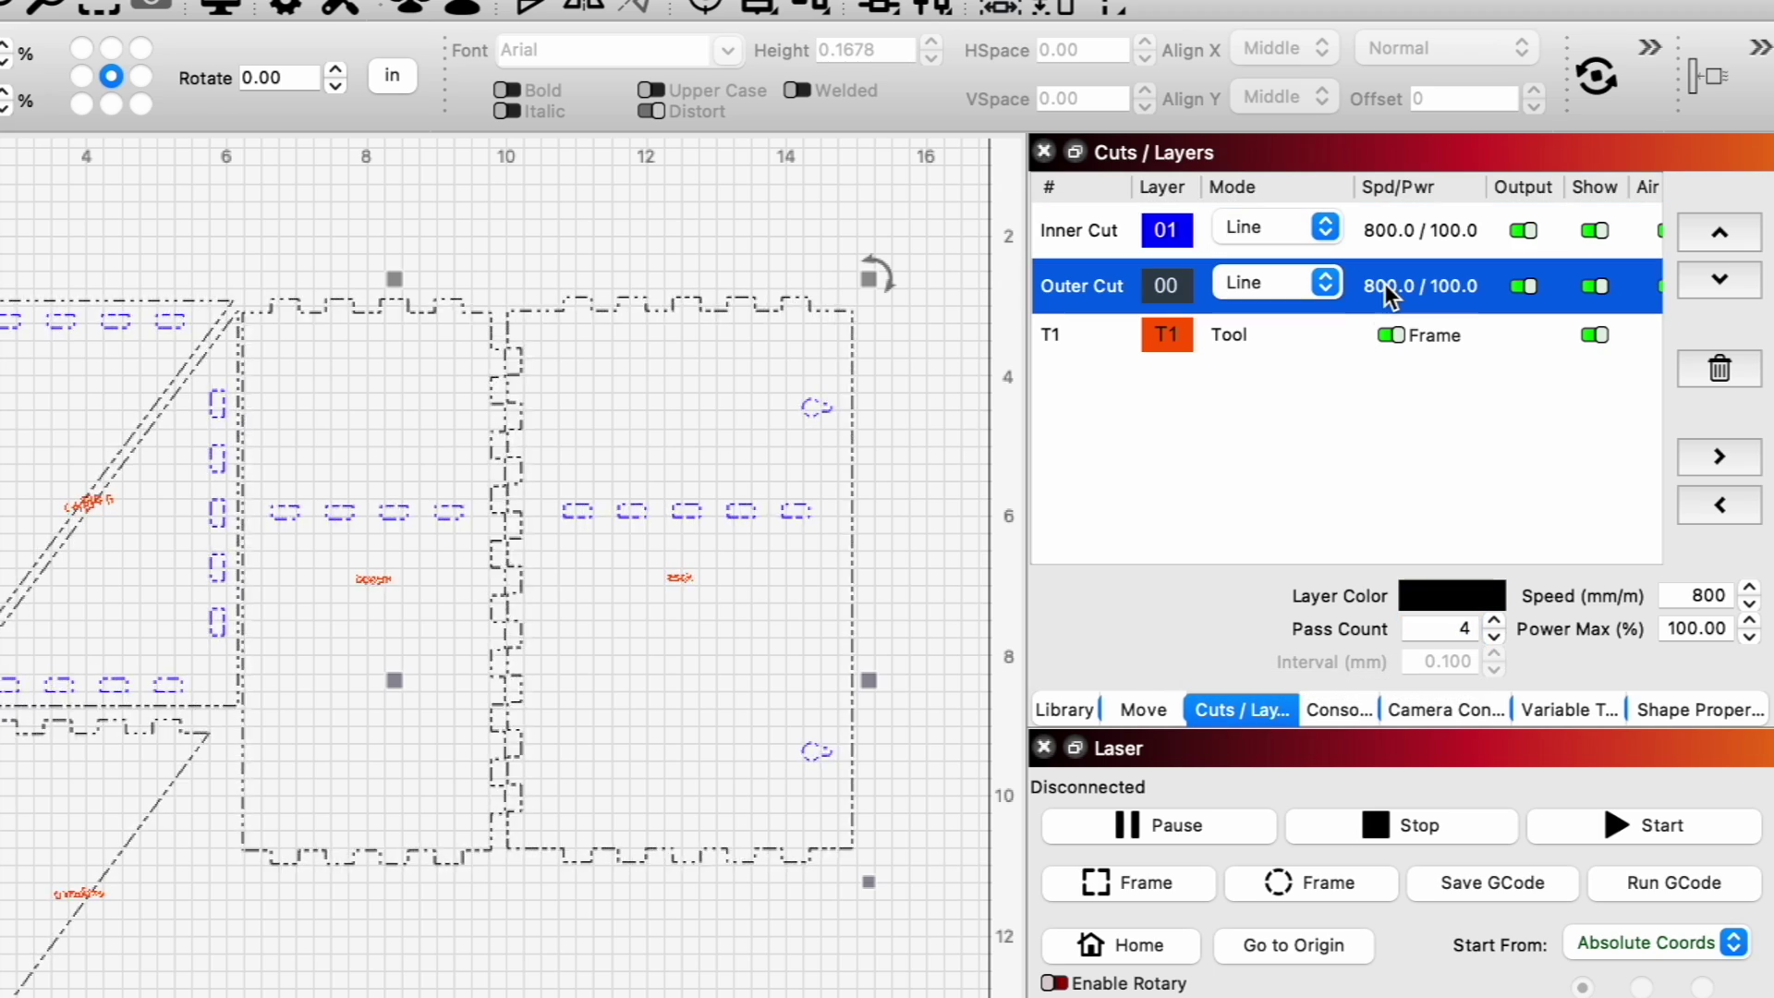
click(1375, 233)
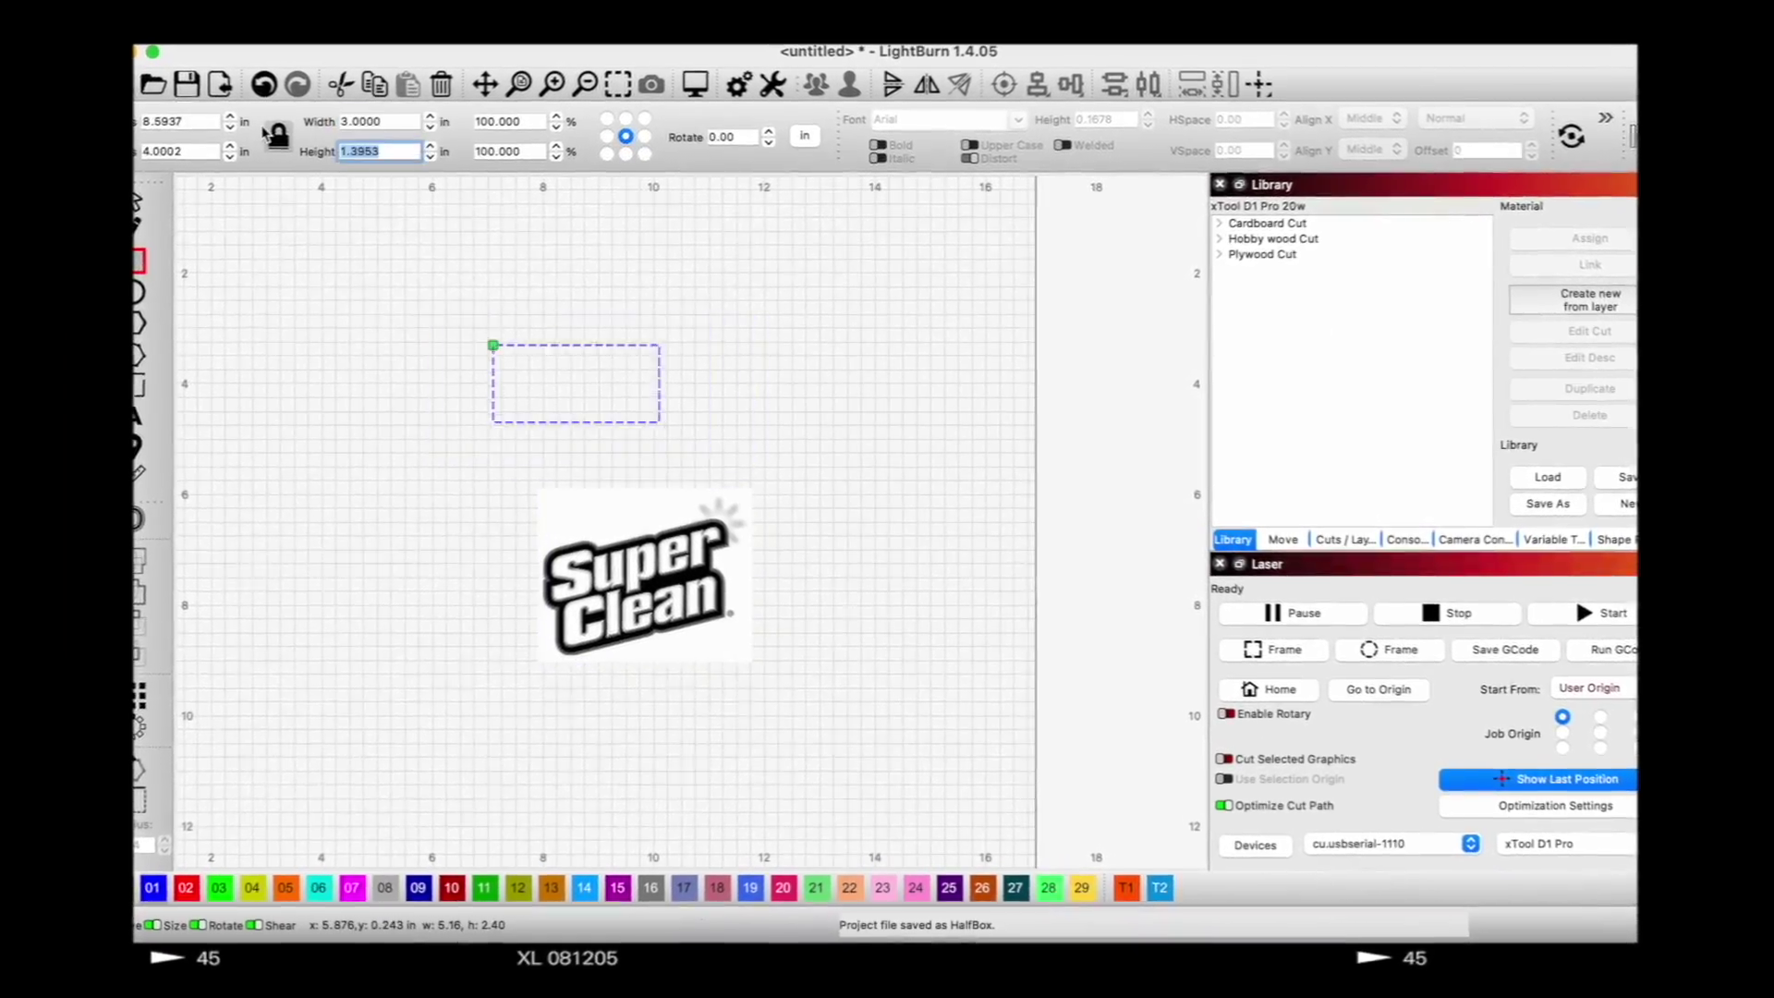
Trace the Super Clean logo image into vector outlines, adjusting the Cutoff level.
right_click(684, 577)
click(733, 504)
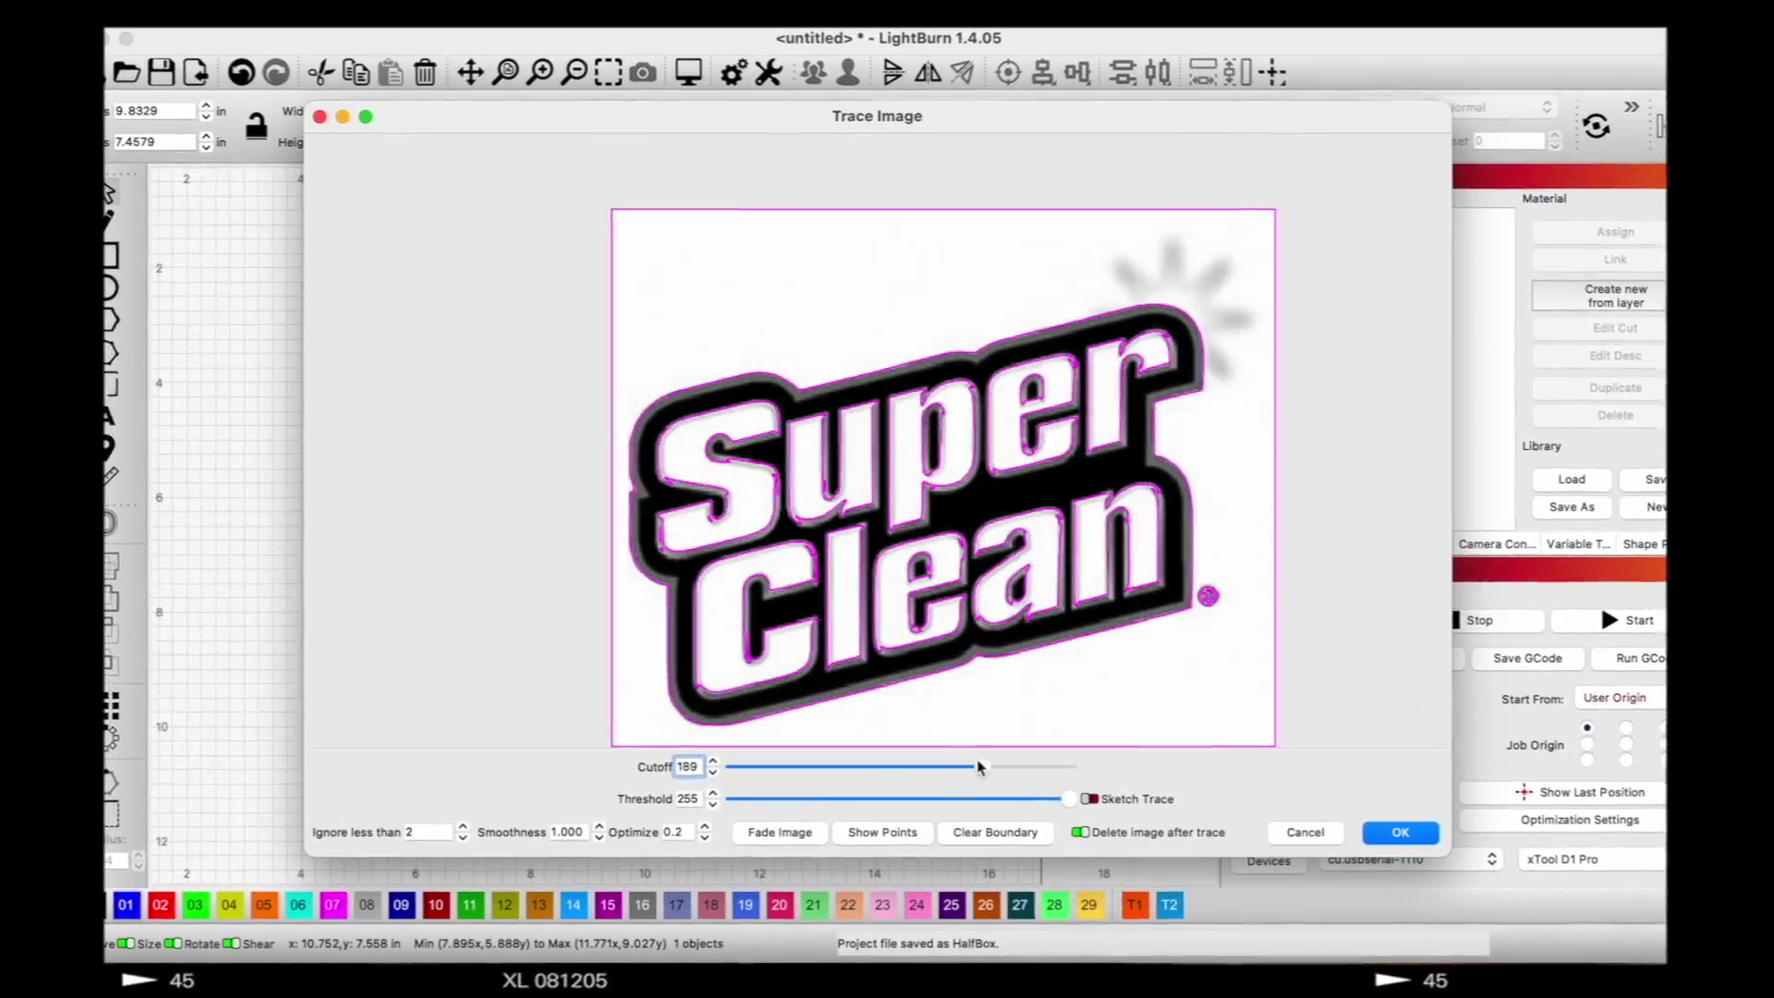
drag(973, 746, 859, 753)
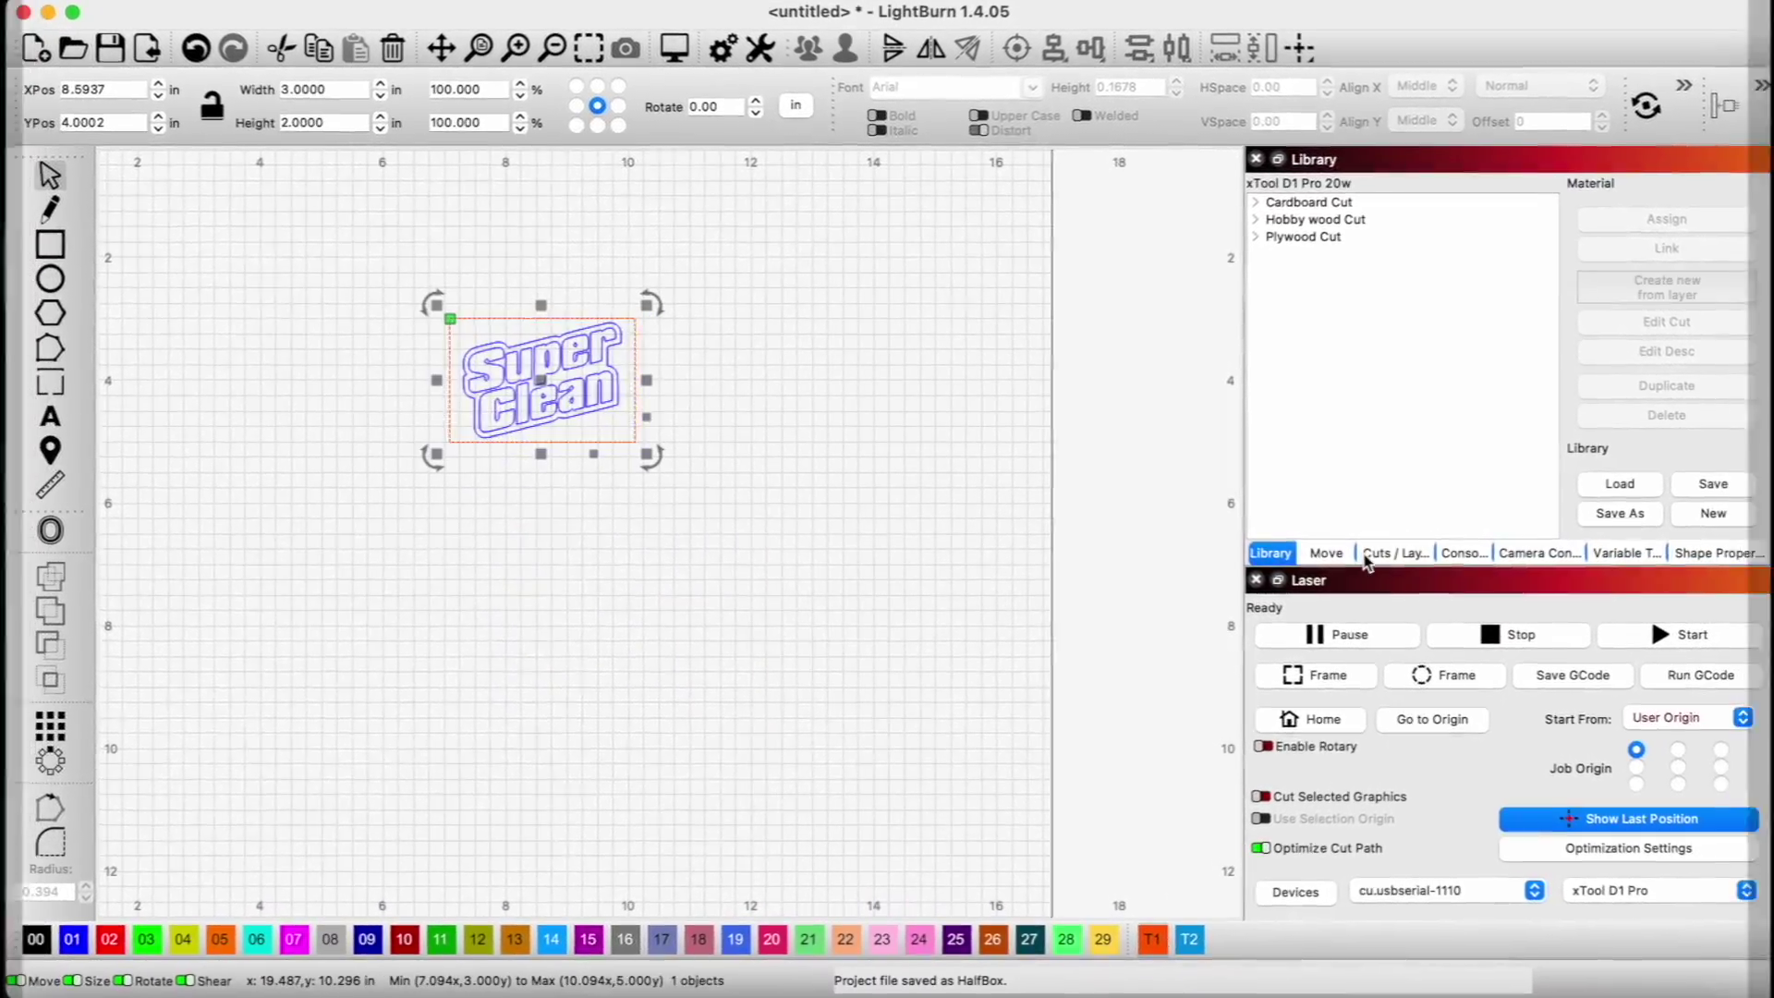